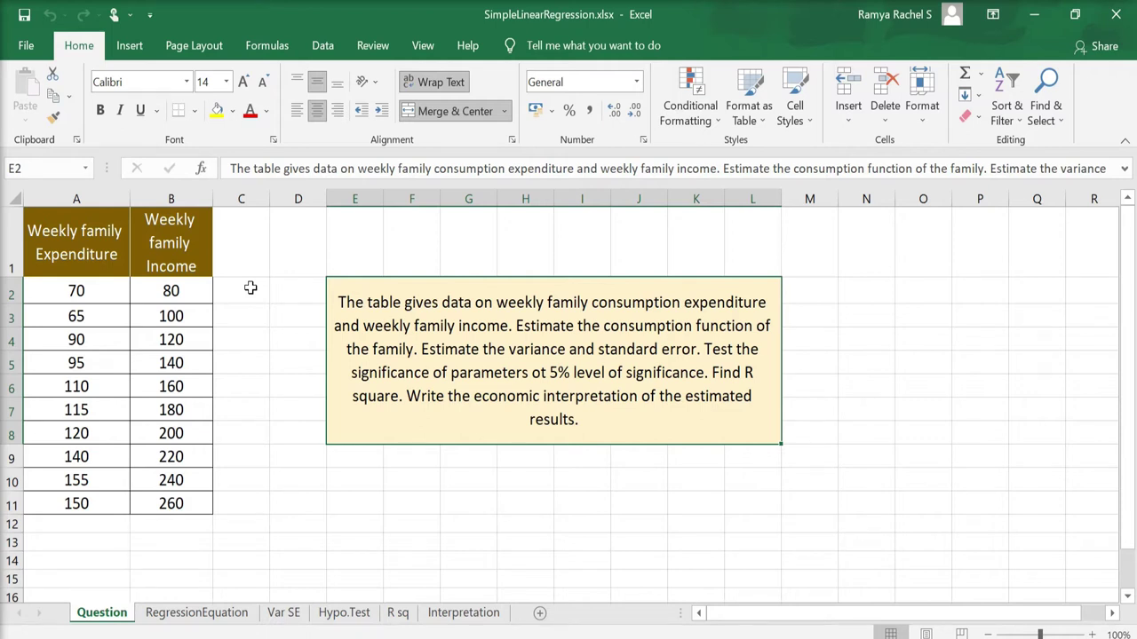
Review the Question sheet's expenditure and income headers and problem text, then go to RegressionEquation
click(100, 254)
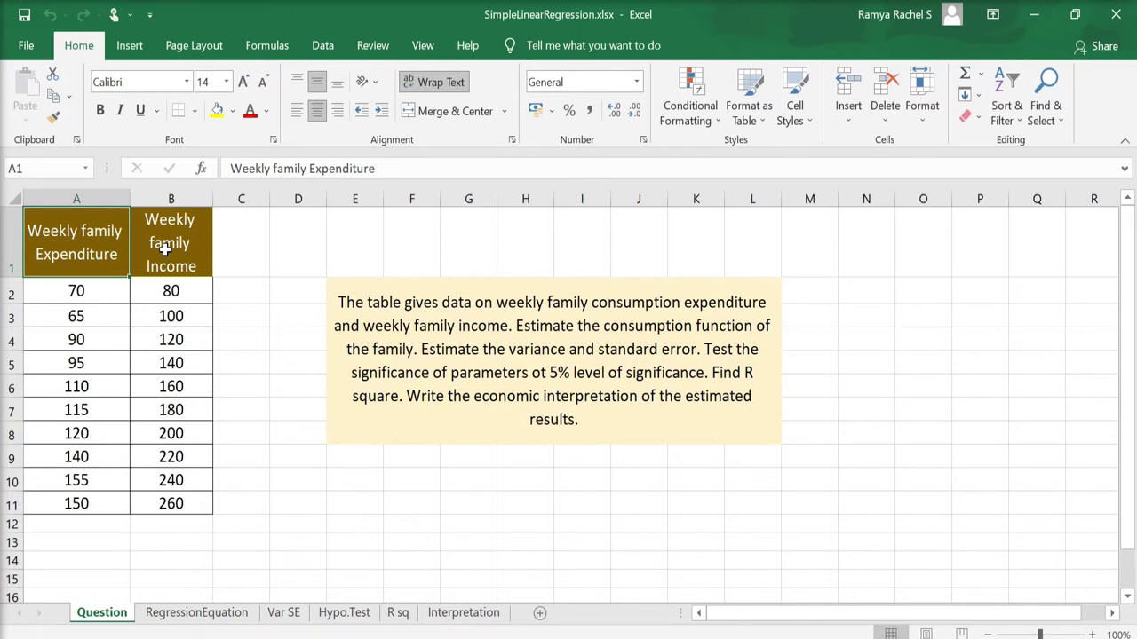
click(165, 250)
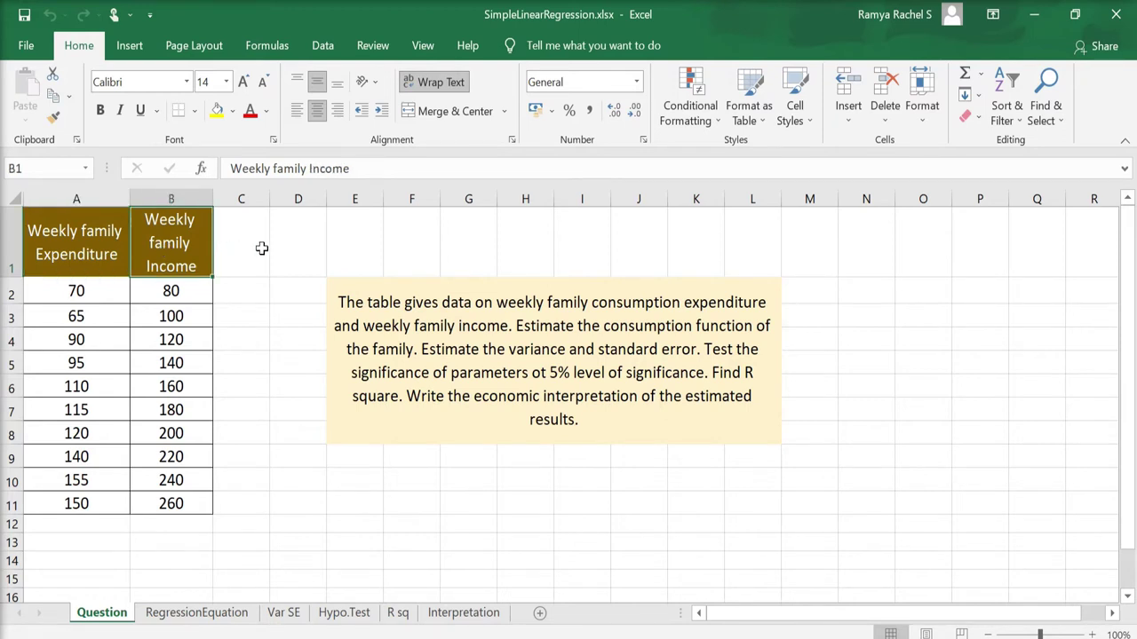
click(110, 245)
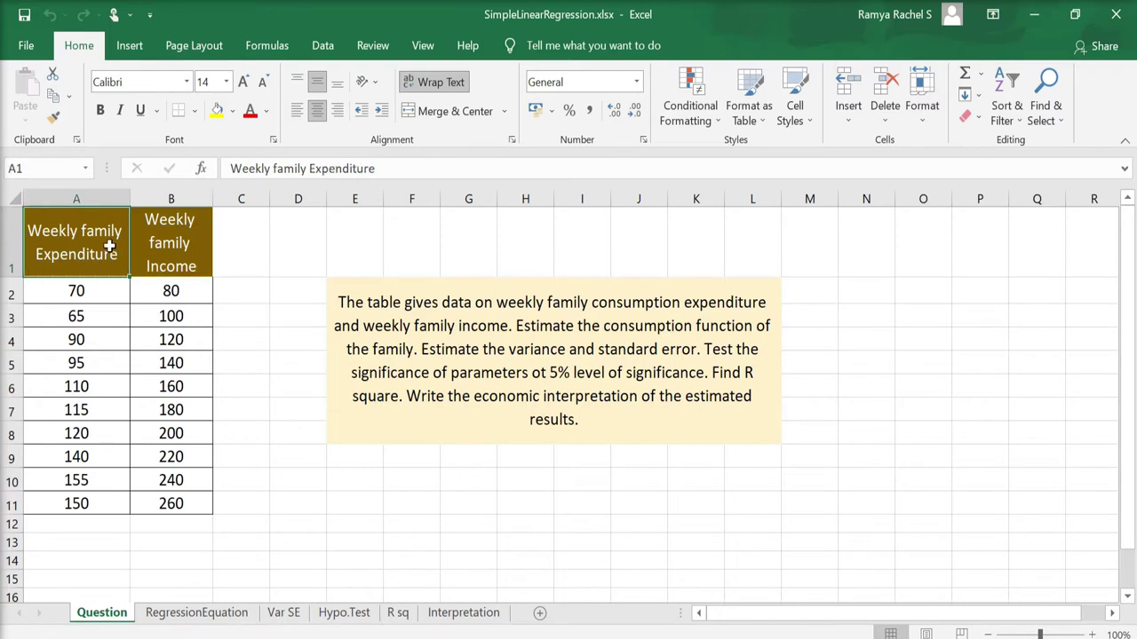
click(197, 246)
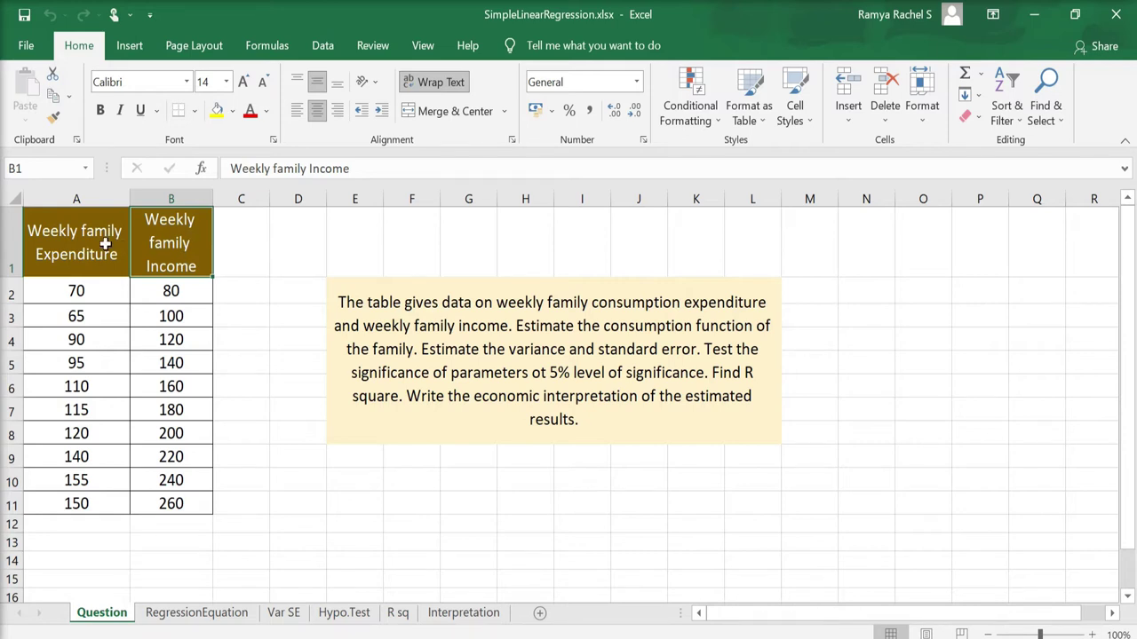
click(105, 243)
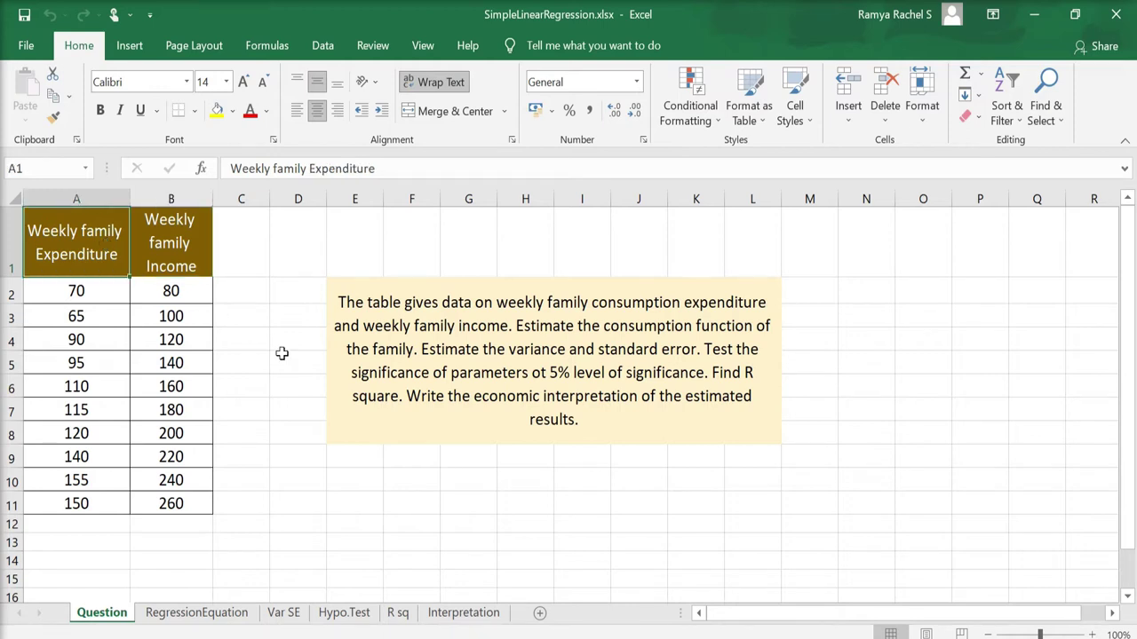
click(394, 322)
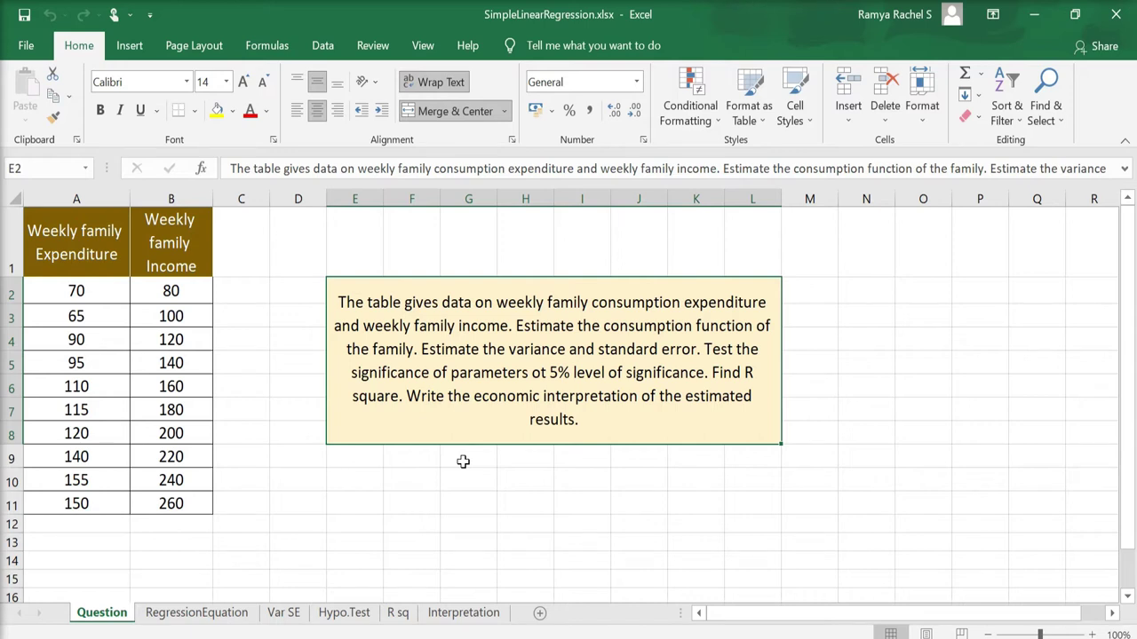
click(220, 613)
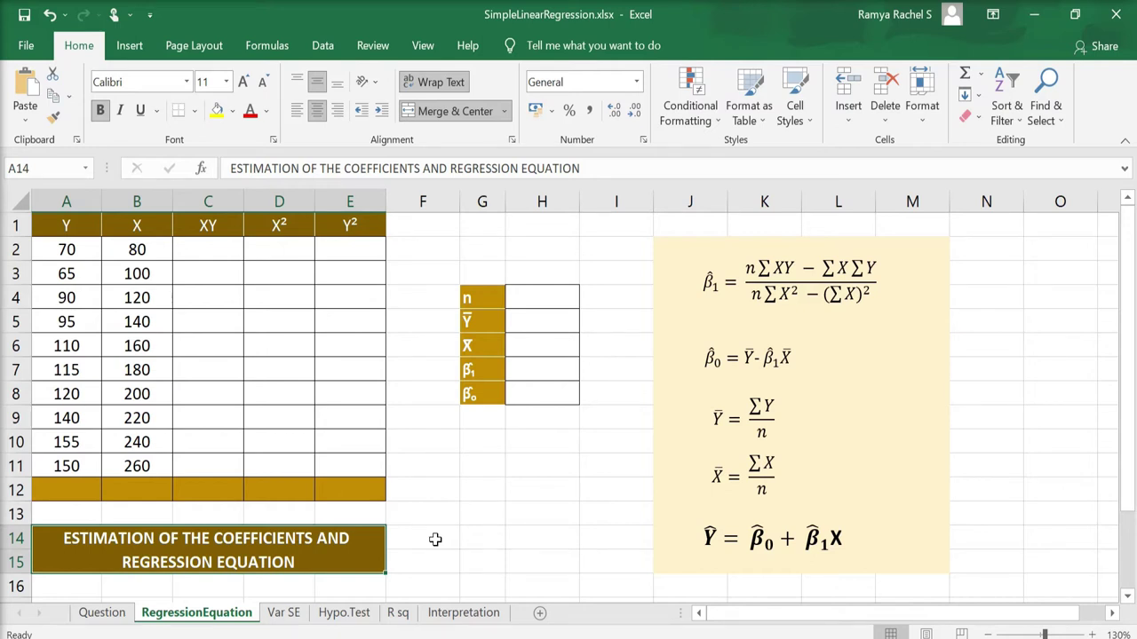
Fill C2:C11 with the XY products using =B2*A2, from 5600 to 39000
click(209, 249)
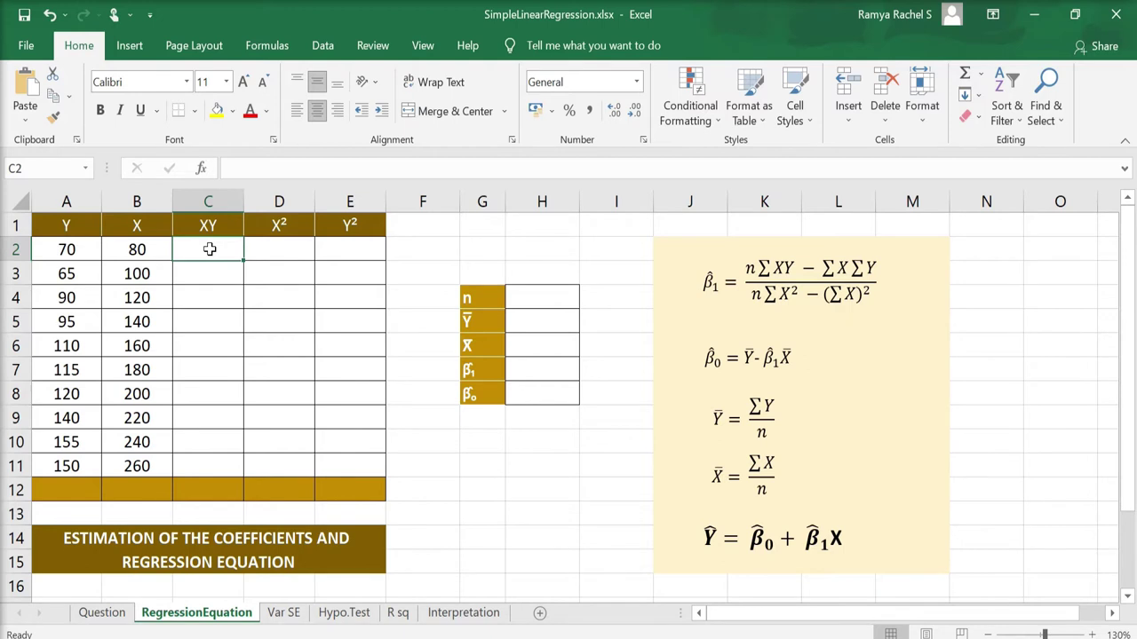
text(=)
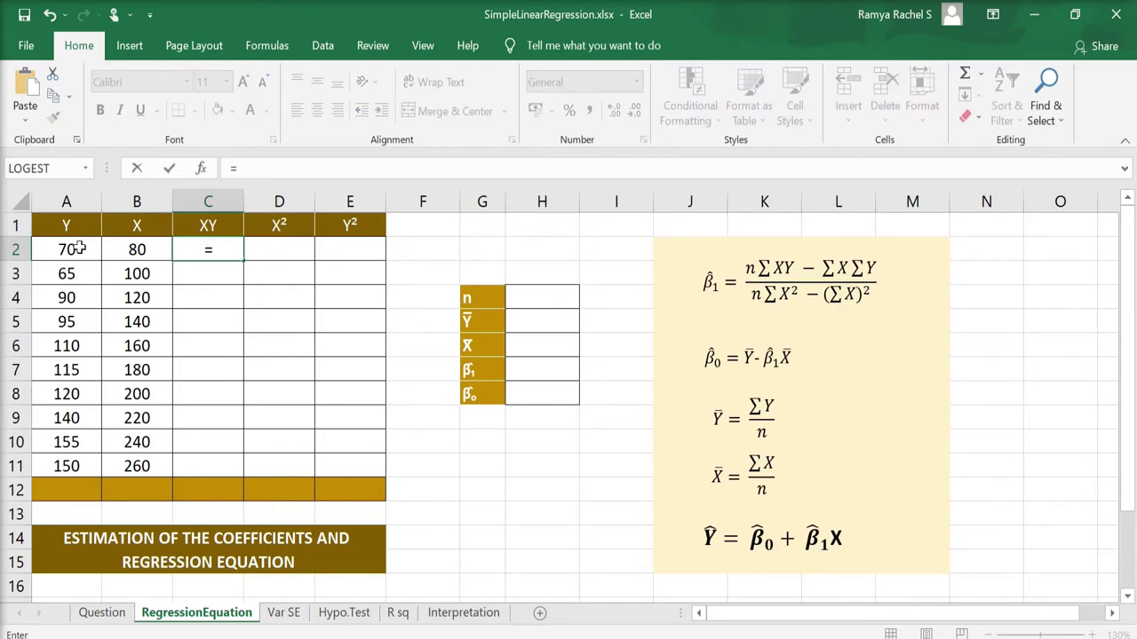
click(121, 248)
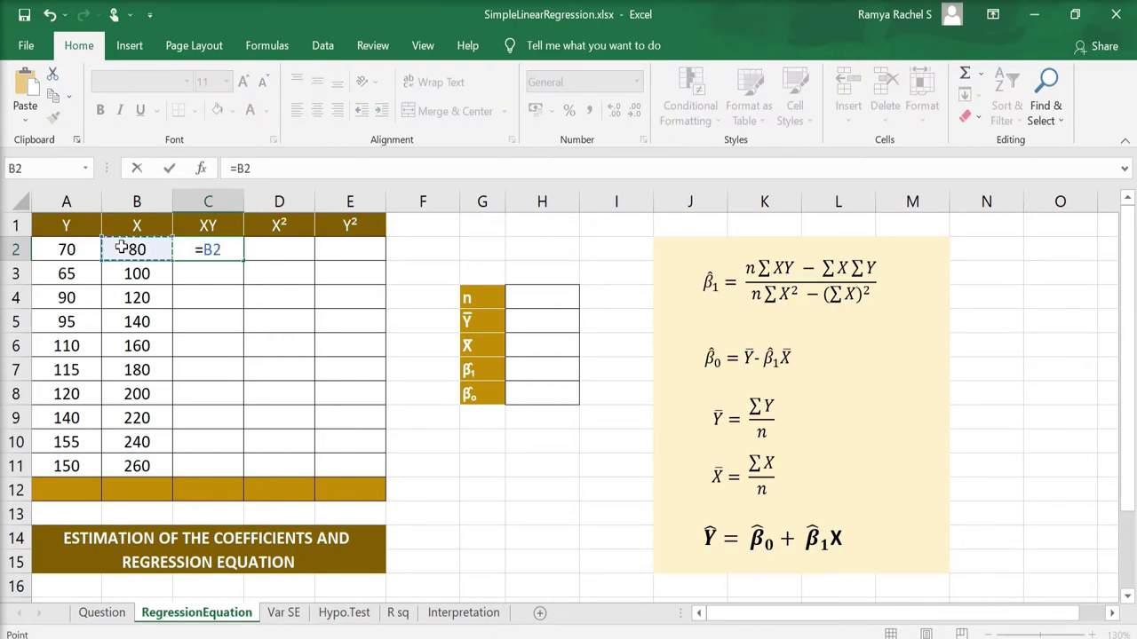
text(*)
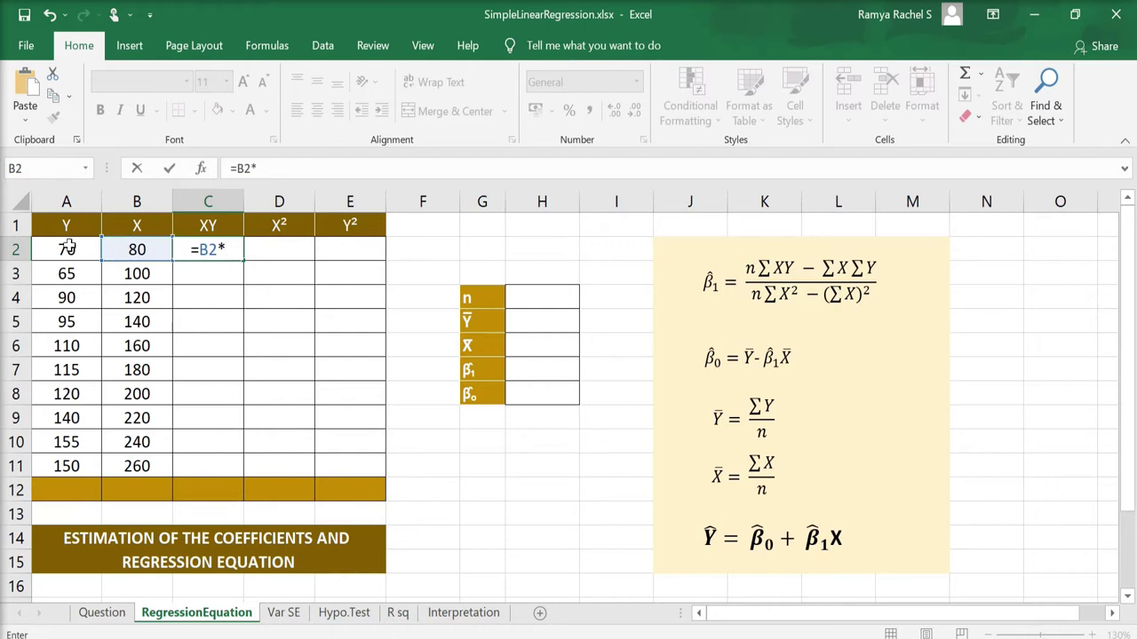
click(68, 249)
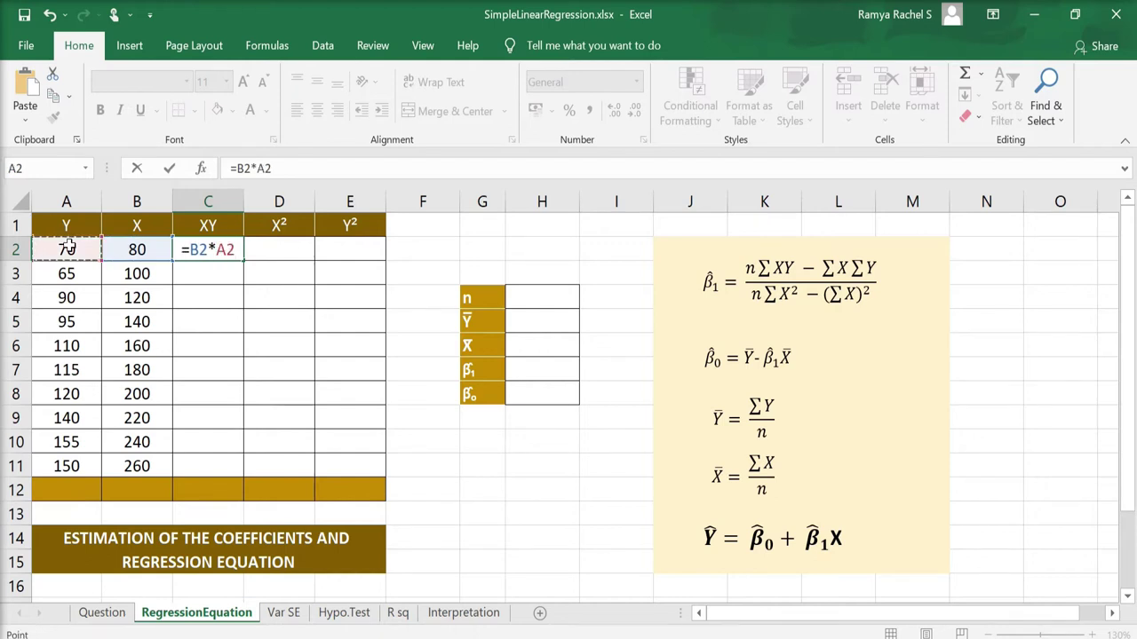
key(Return)
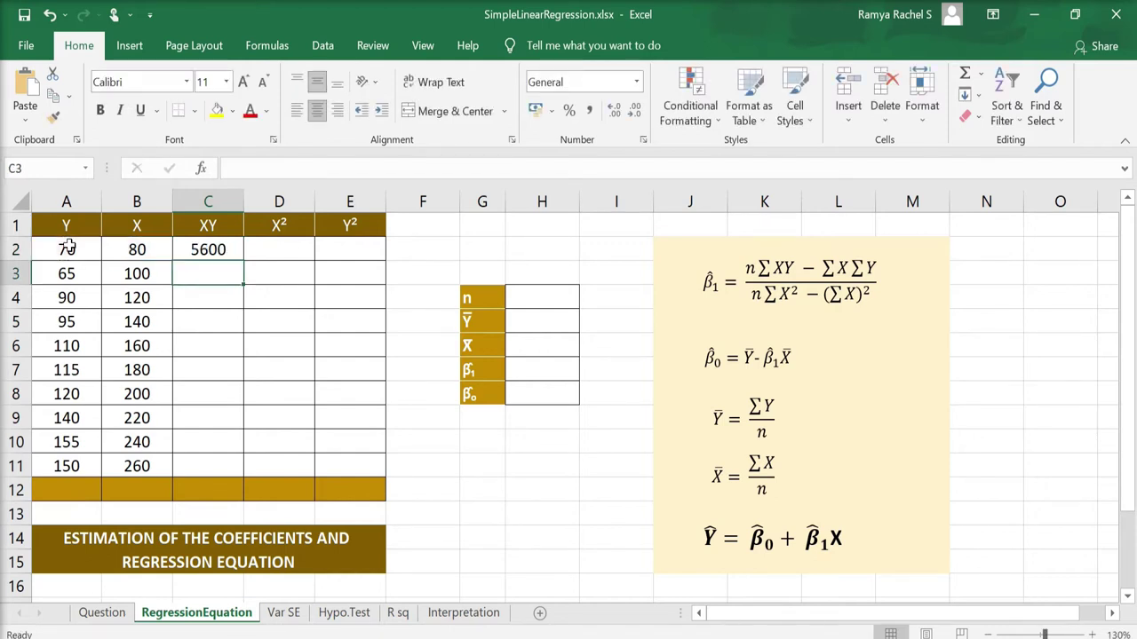
click(213, 249)
drag(243, 261, 237, 470)
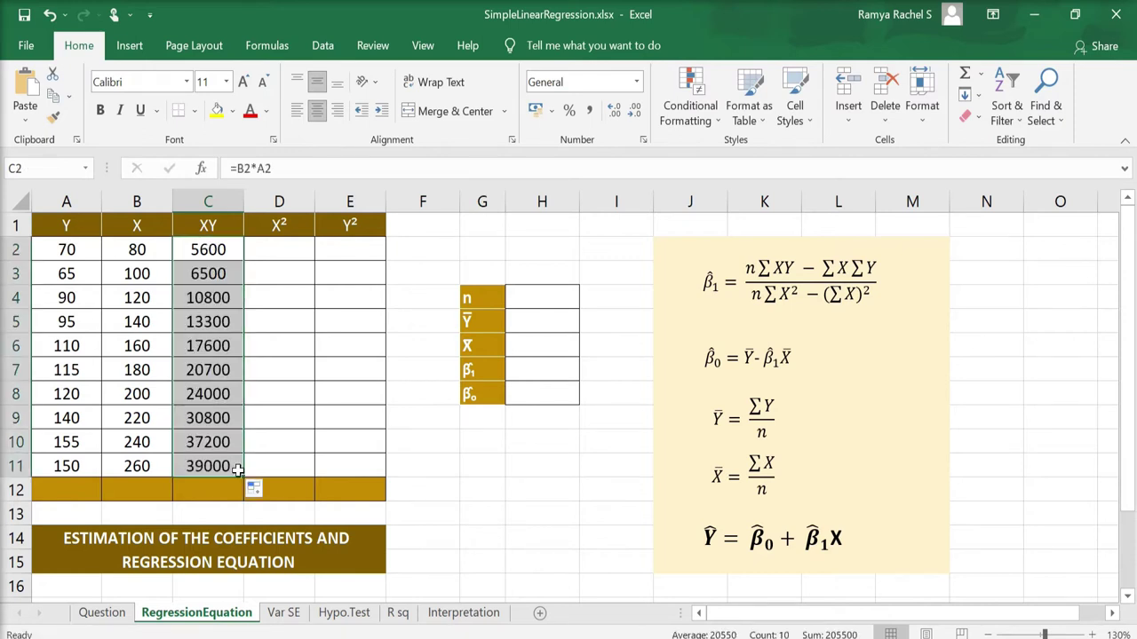
click(284, 251)
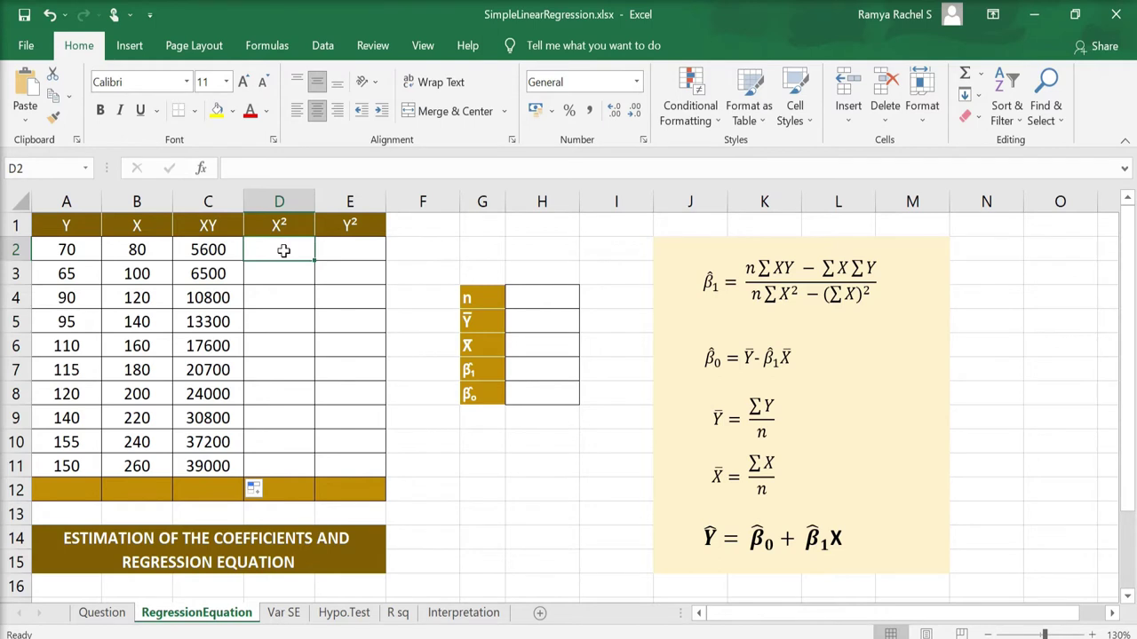
Fill D2:D11 with squared X values using =B2*B2, from 6400 to 67600
text(=)
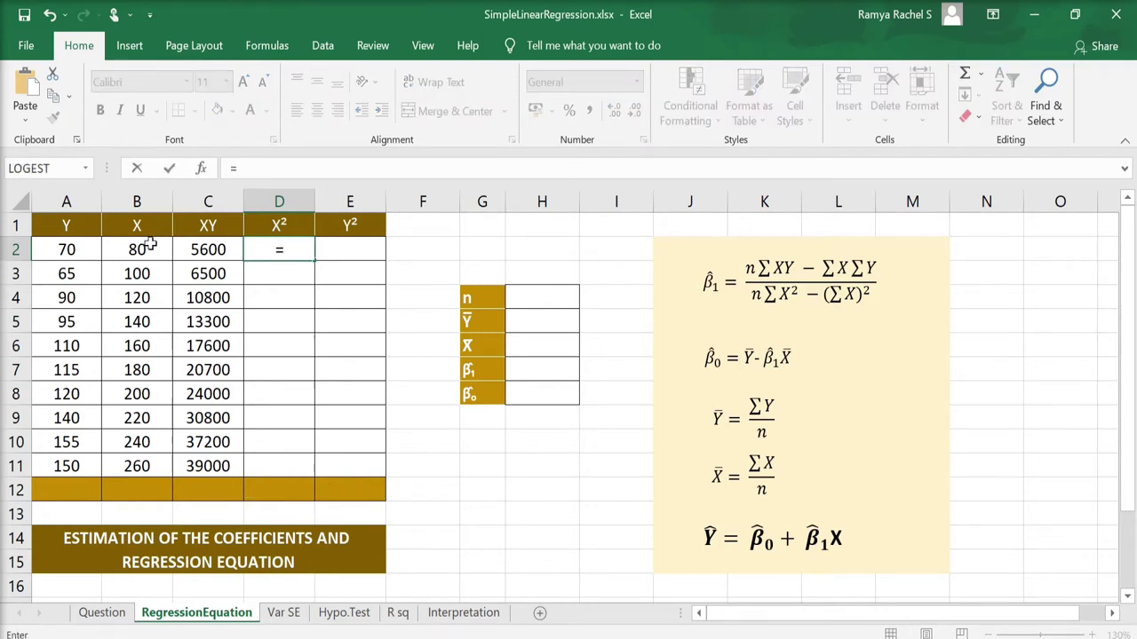
click(151, 245)
text(*)
click(151, 245)
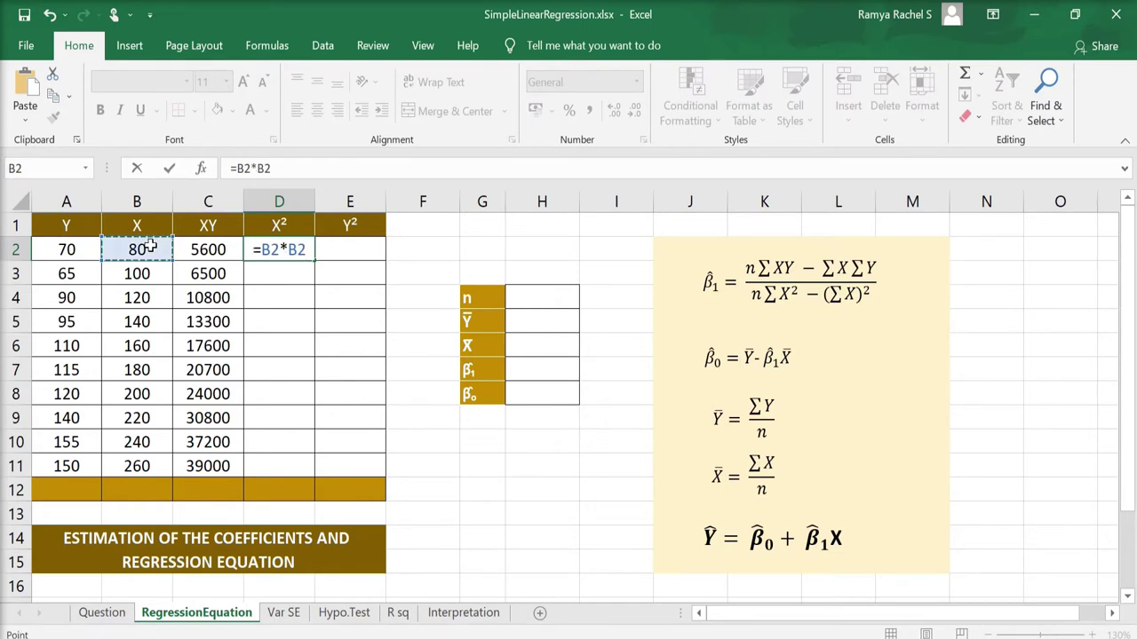
key(Return)
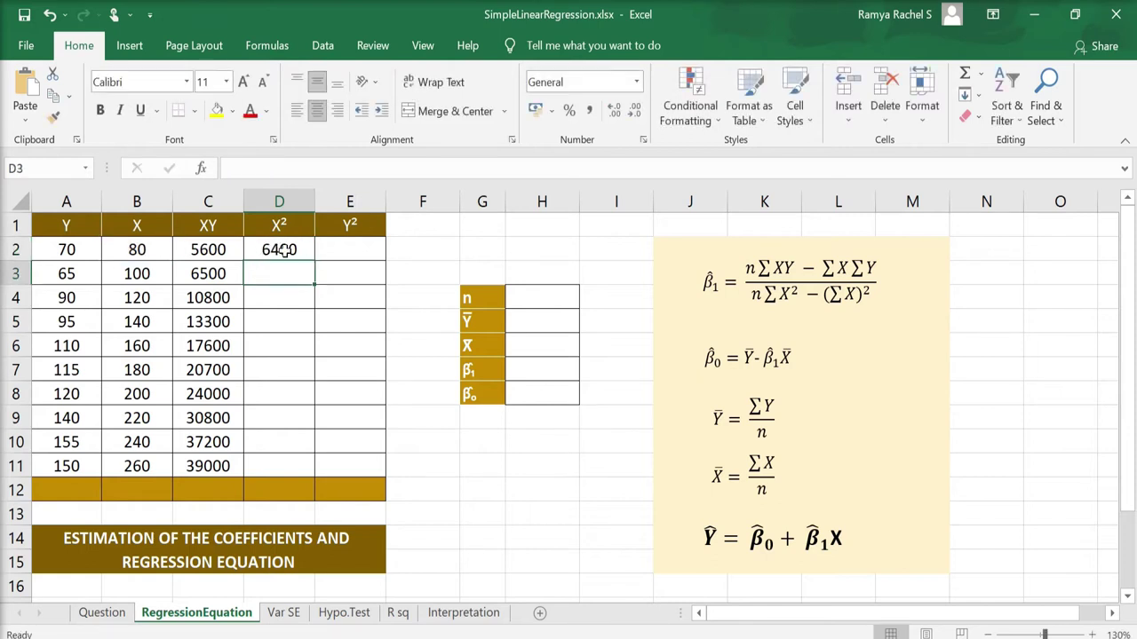
click(284, 252)
drag(316, 261, 312, 476)
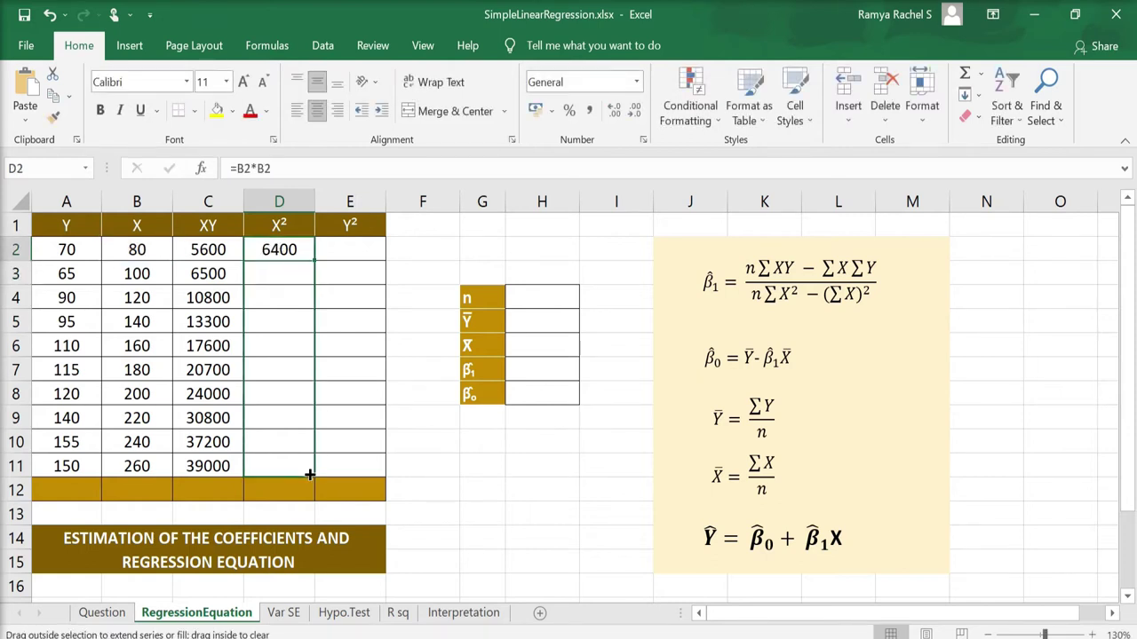
Fill E2:E11 with squared Y values using =A2*A2, from 4900 to 22500
click(353, 249)
text(=)
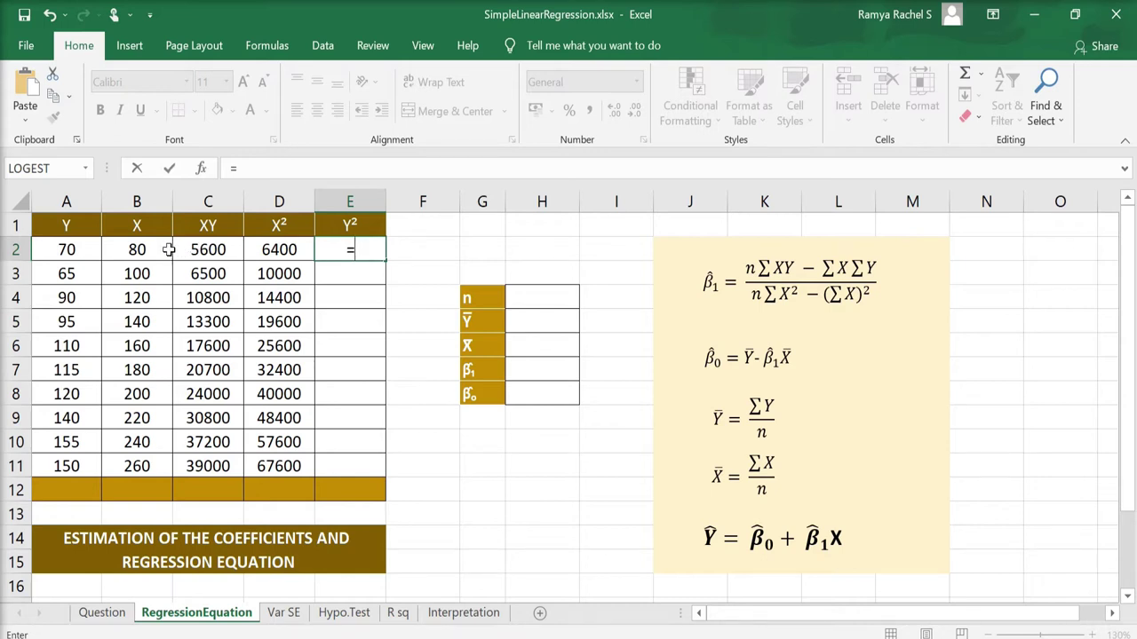
click(63, 250)
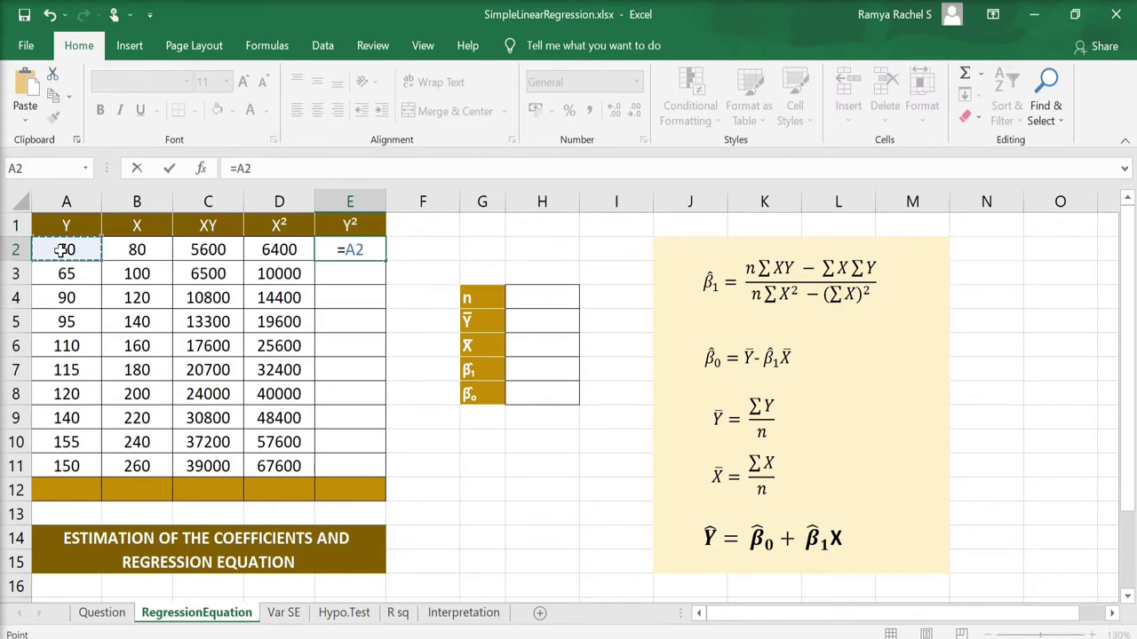
text(*)
click(67, 251)
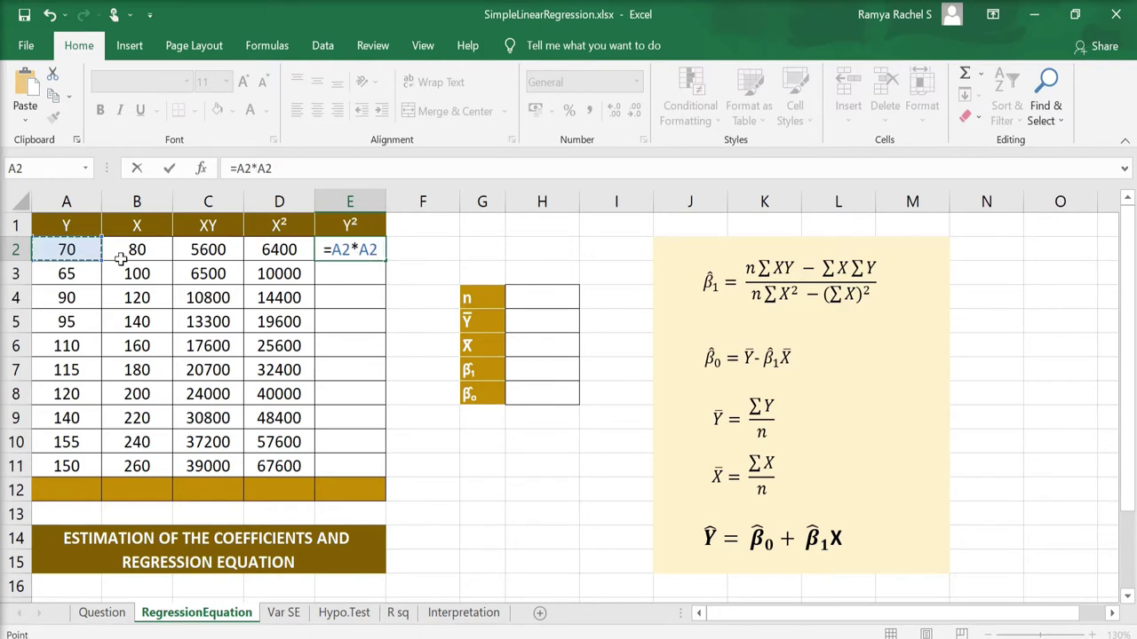
key(Return)
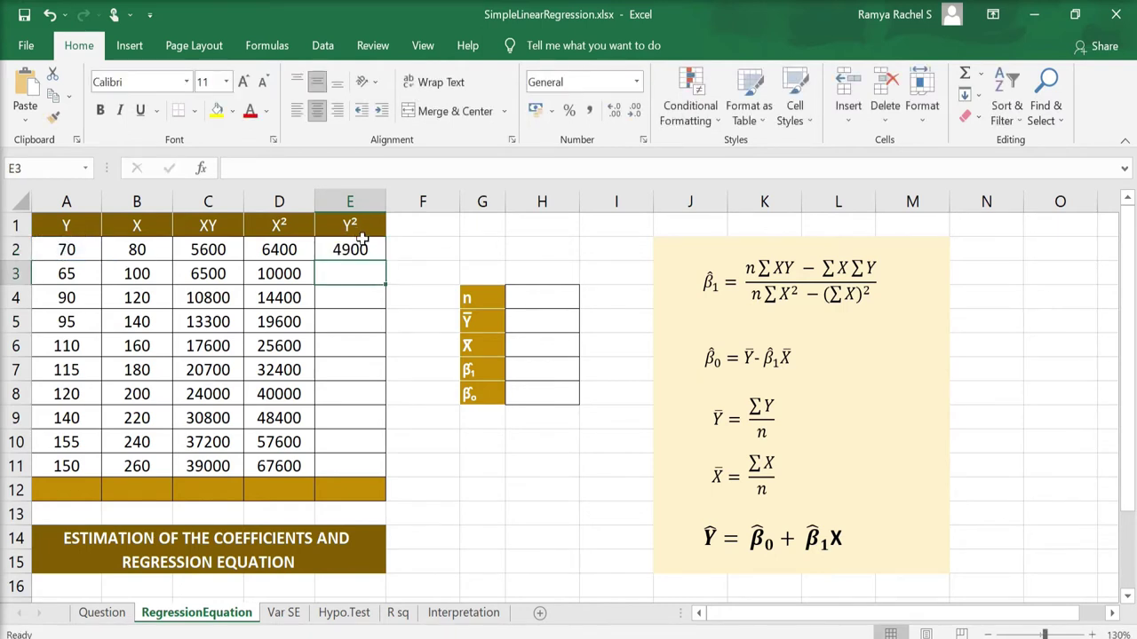
click(362, 244)
drag(388, 258, 377, 469)
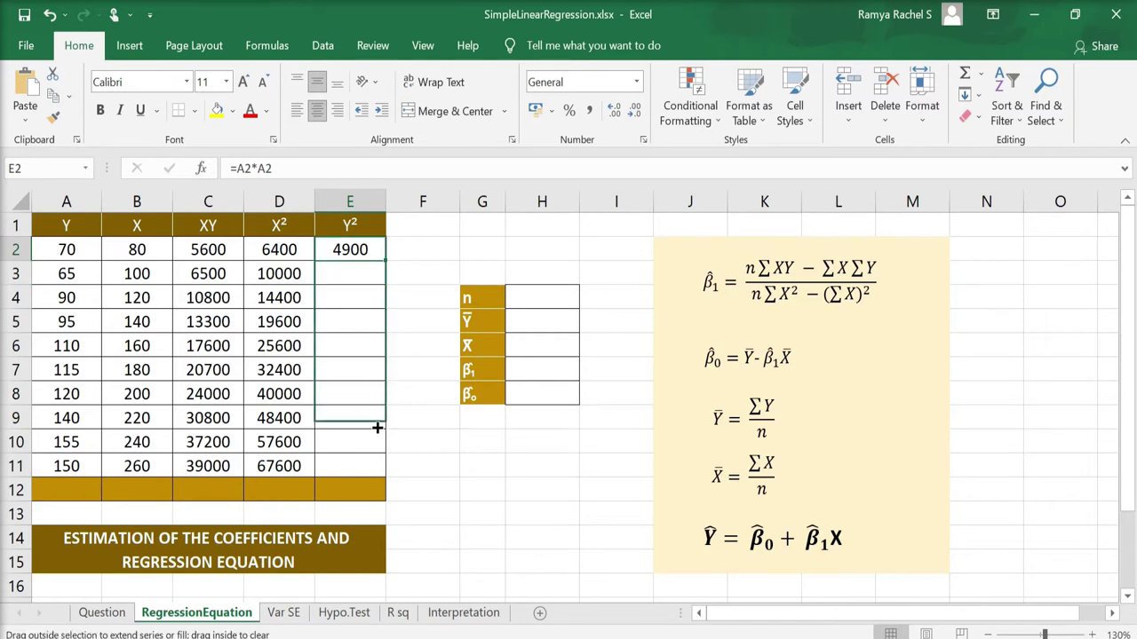
click(420, 388)
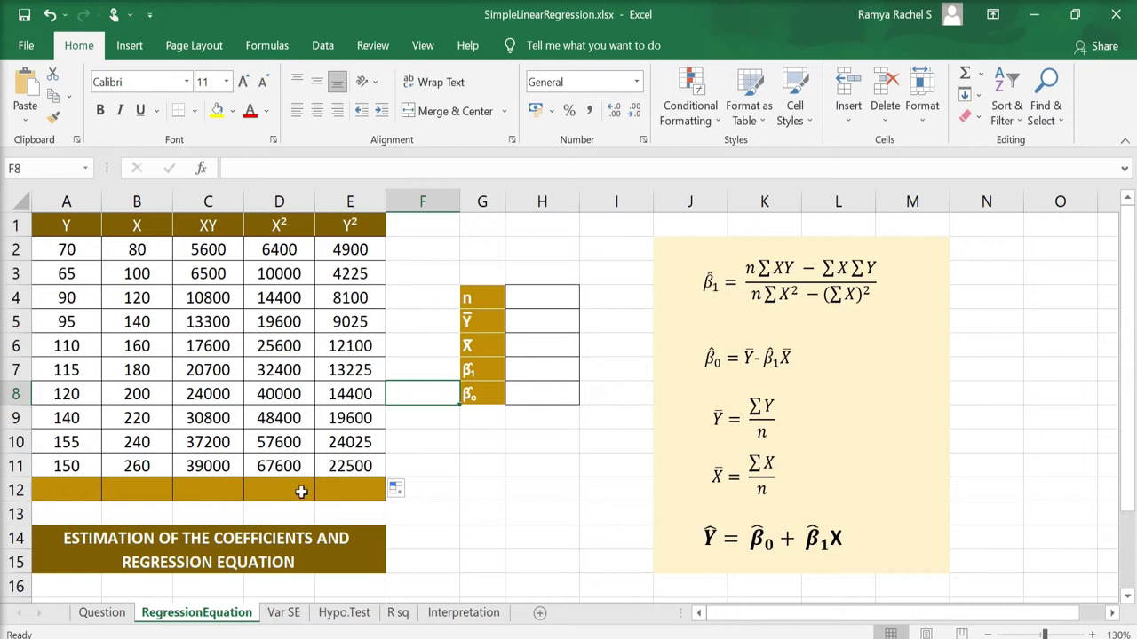
Total columns A–E in row 12 with =SUM(A2:A11) filled across: 1110, 1700, 205500, 322000, 132100
click(69, 490)
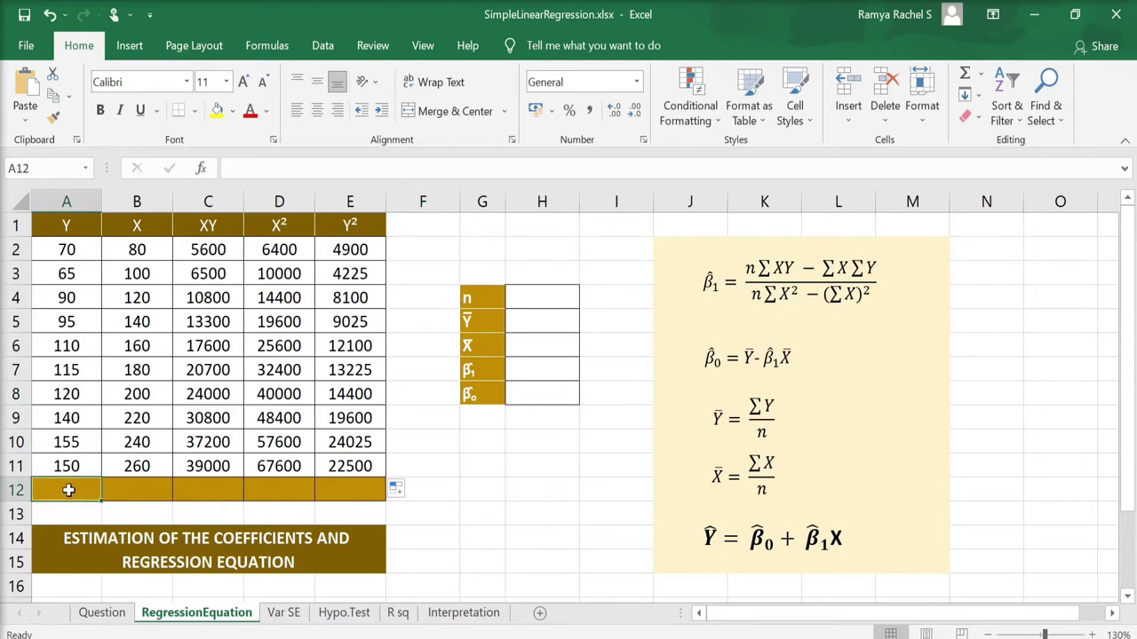
text(=SUM)
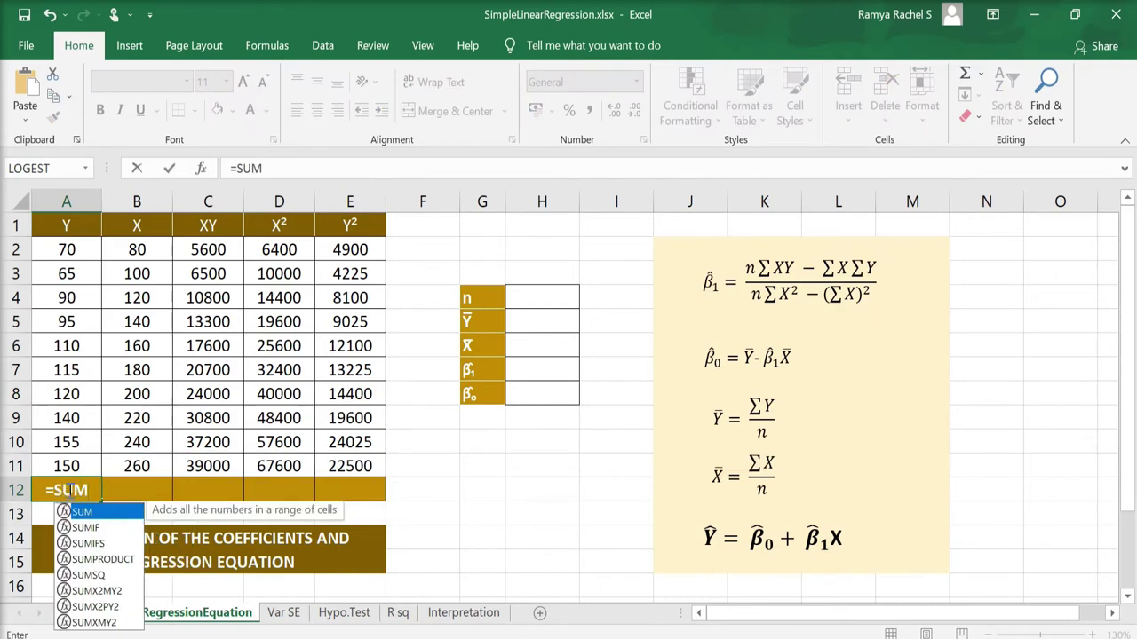
text(()
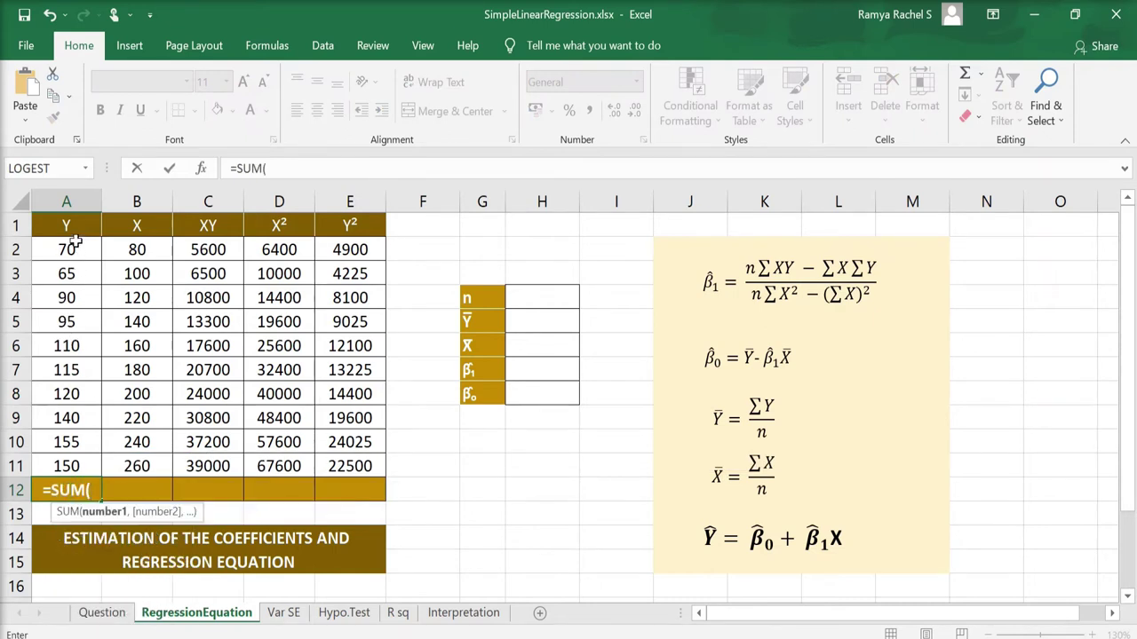
drag(78, 241, 79, 464)
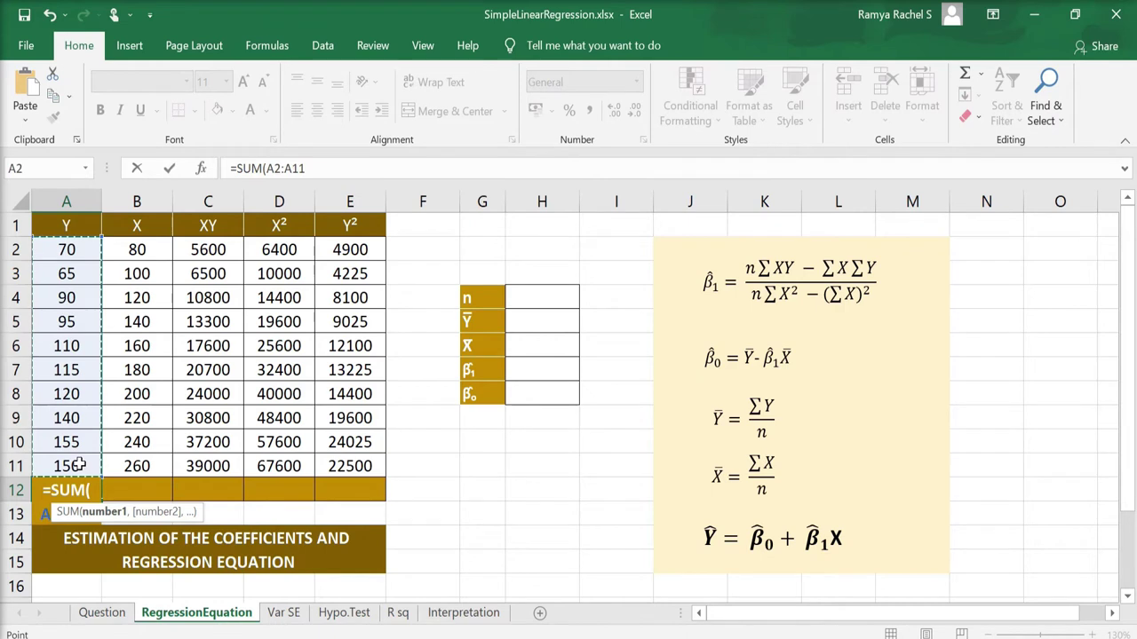
text())
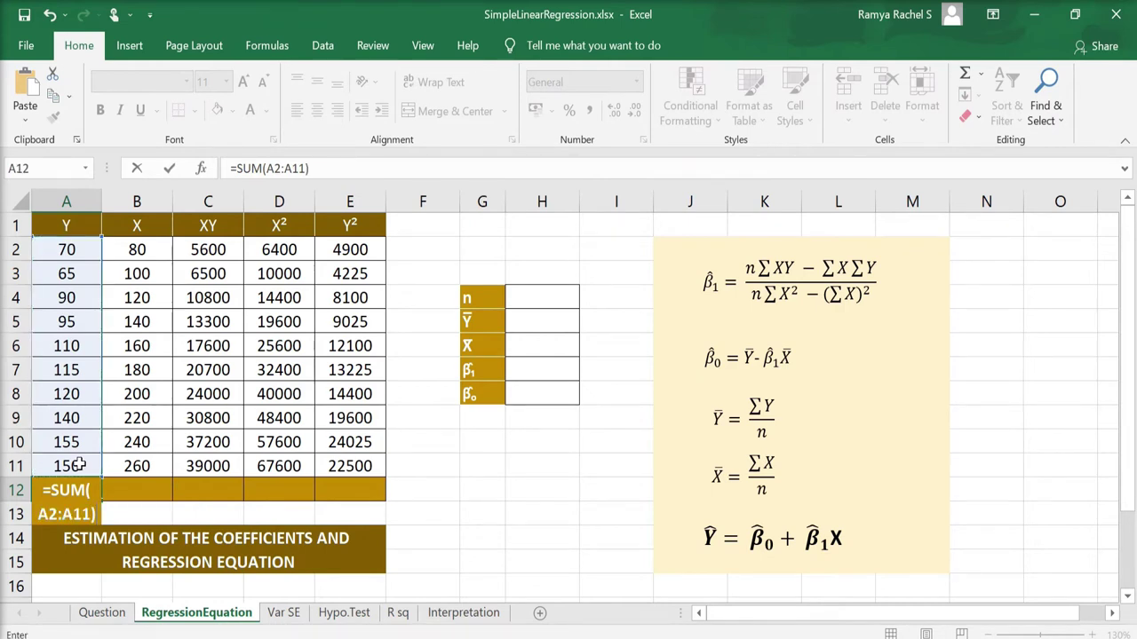
key(Return)
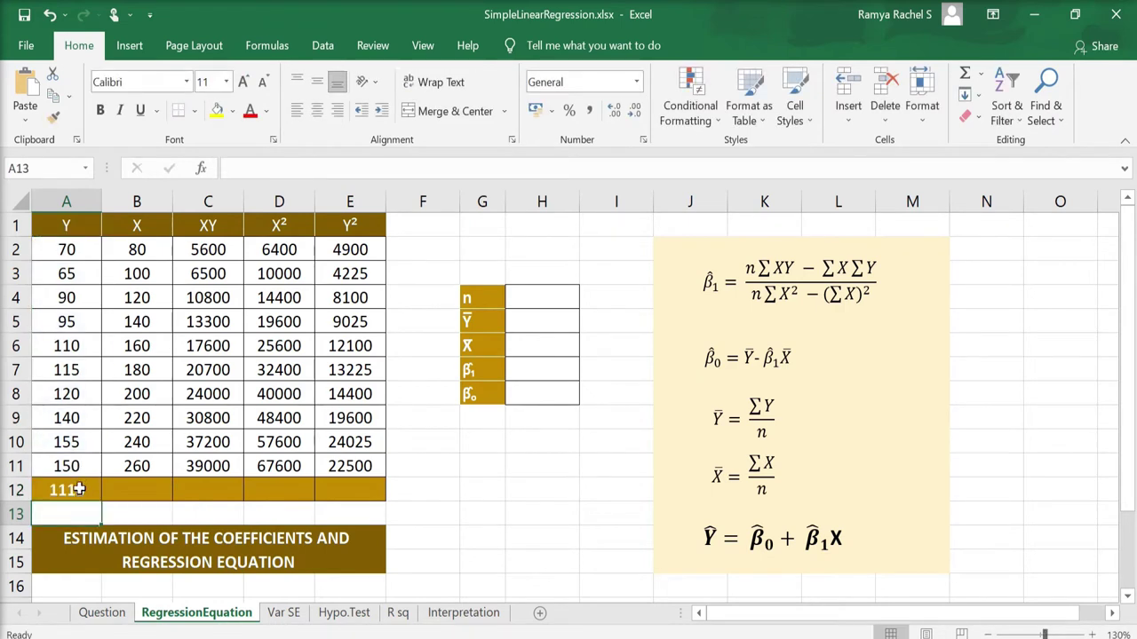
click(87, 496)
drag(97, 499, 360, 505)
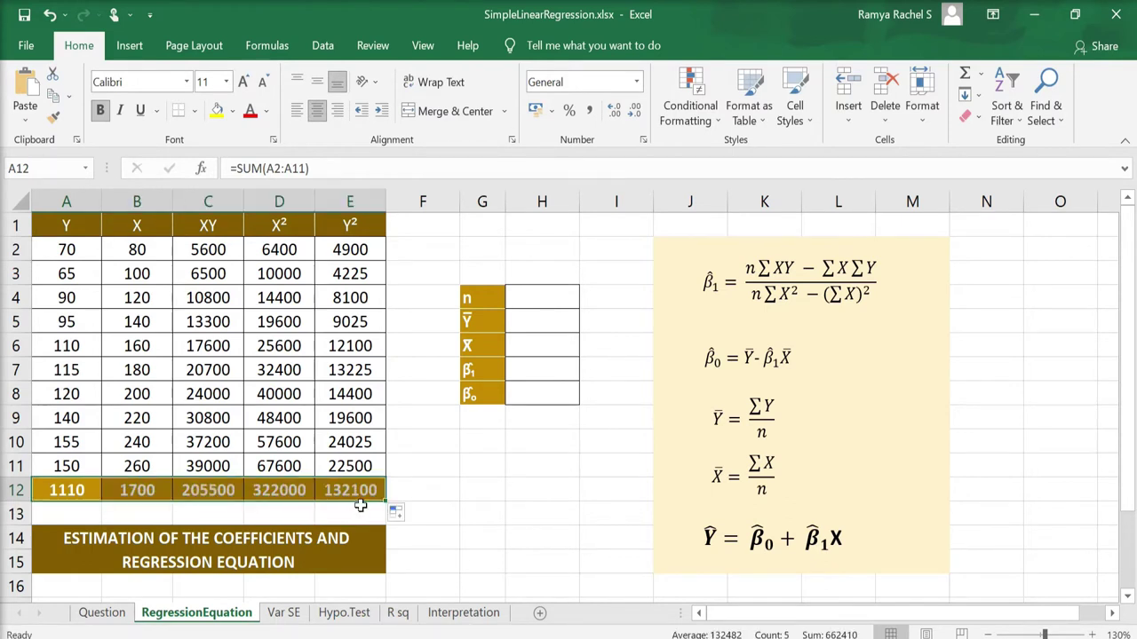
click(405, 497)
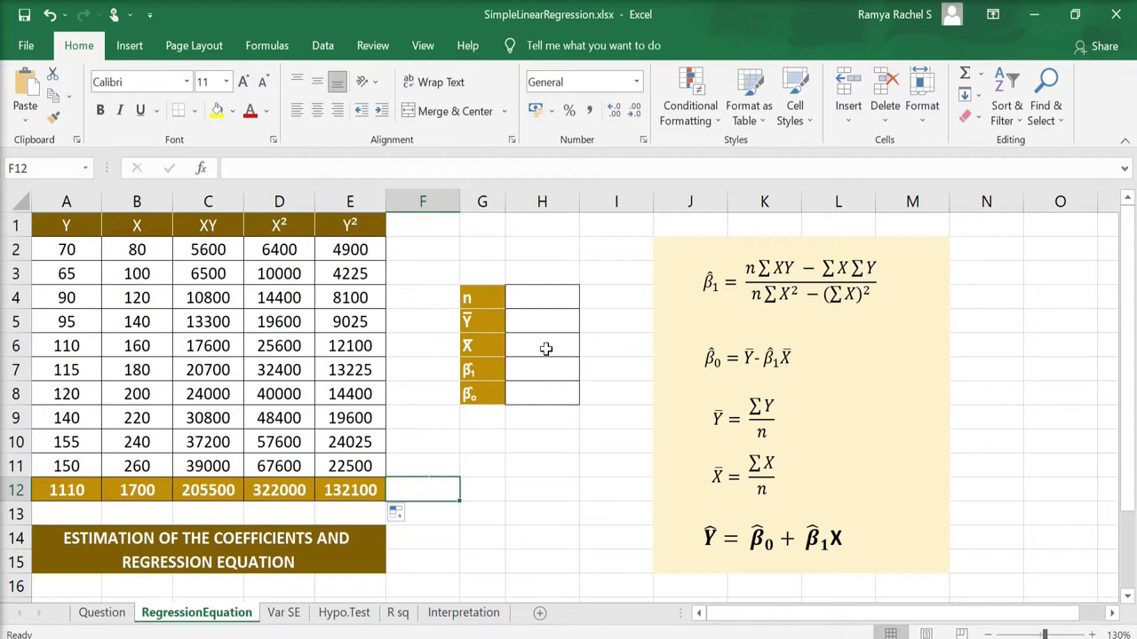
click(667, 283)
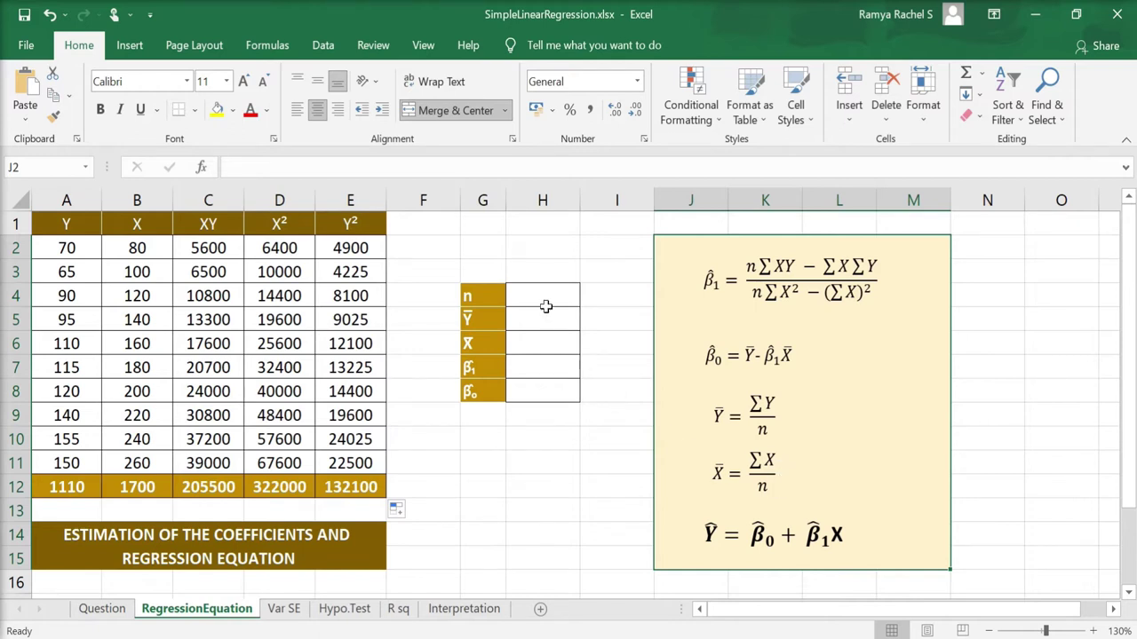
Enter the sample size n = 10 in H4
click(492, 295)
click(494, 320)
click(494, 344)
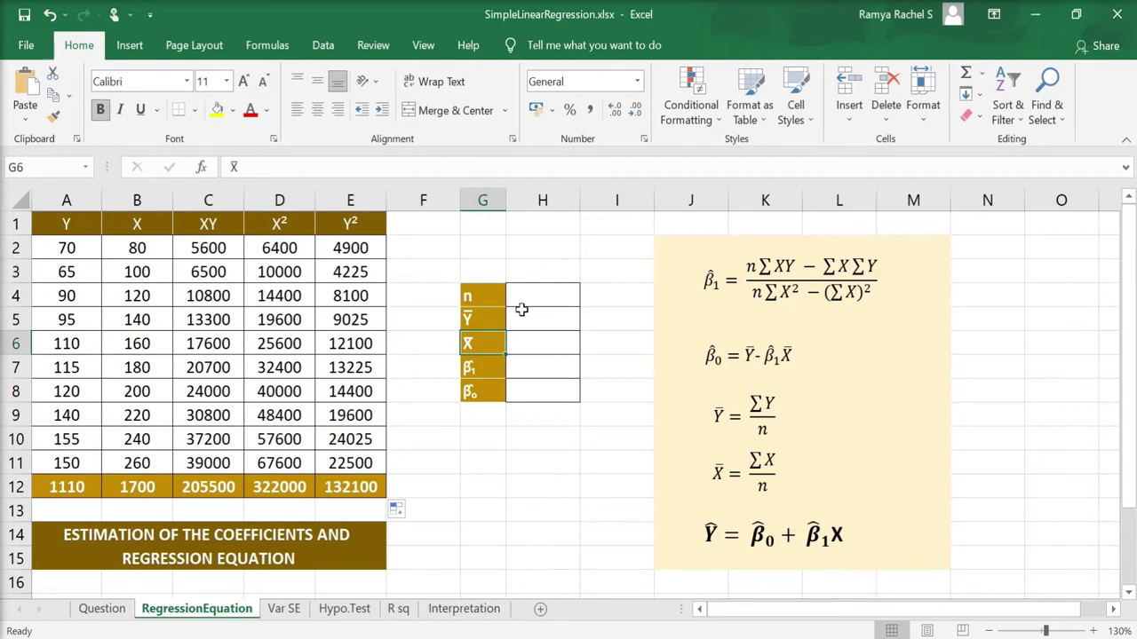
click(550, 297)
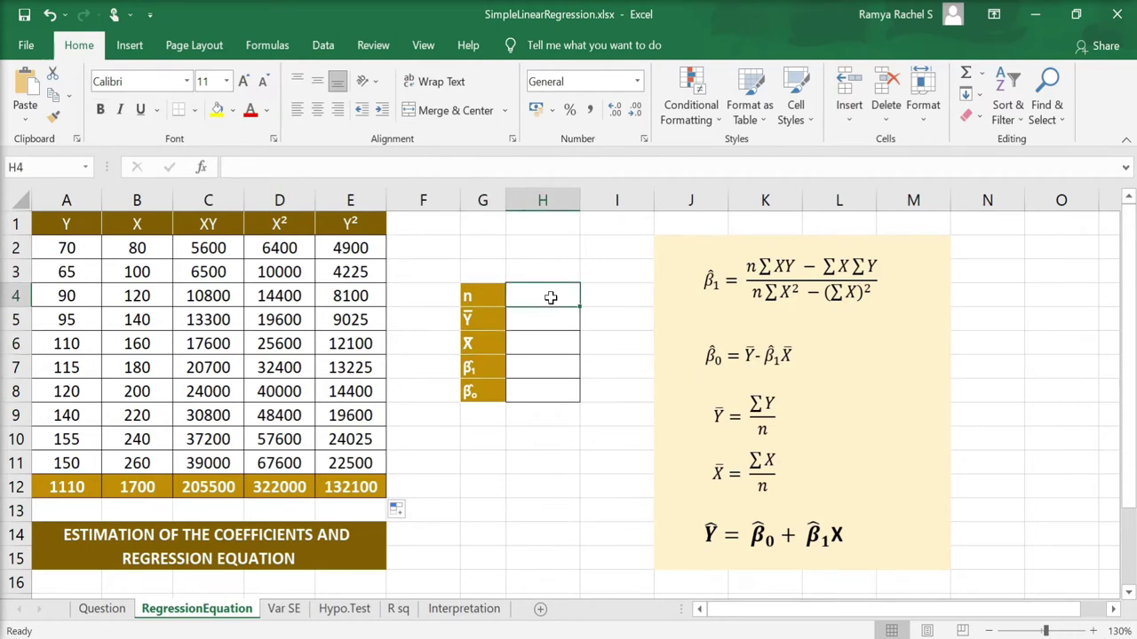
text(10)
key(Return)
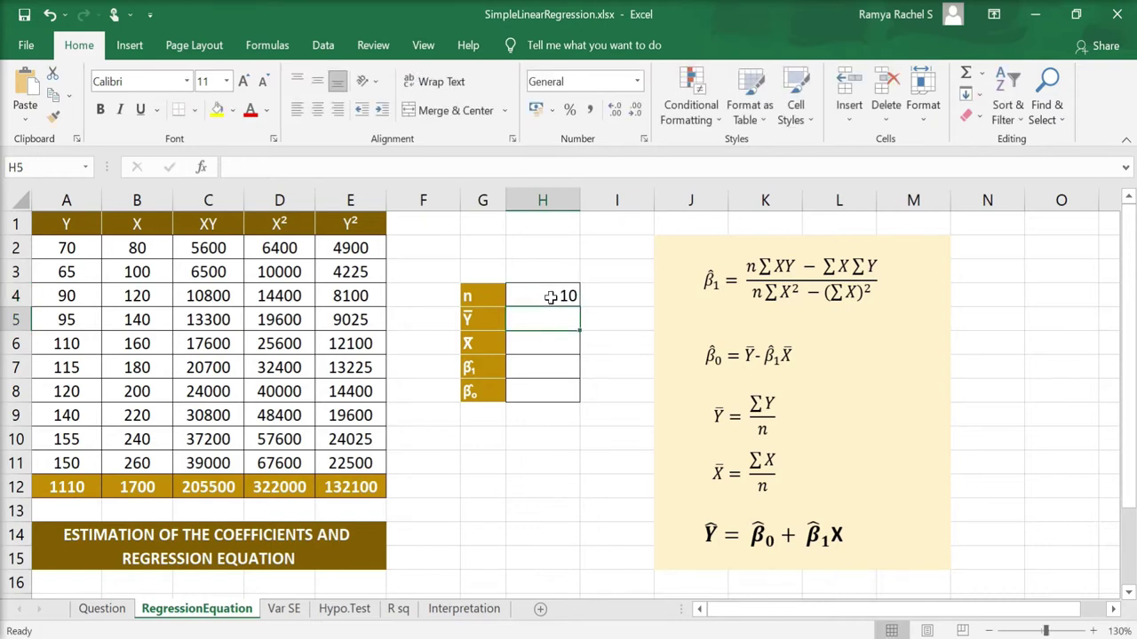
Compute mean Y as =A12/H4 (111) in H5 and mean X as =B12/H4 (170) in H6
text(=)
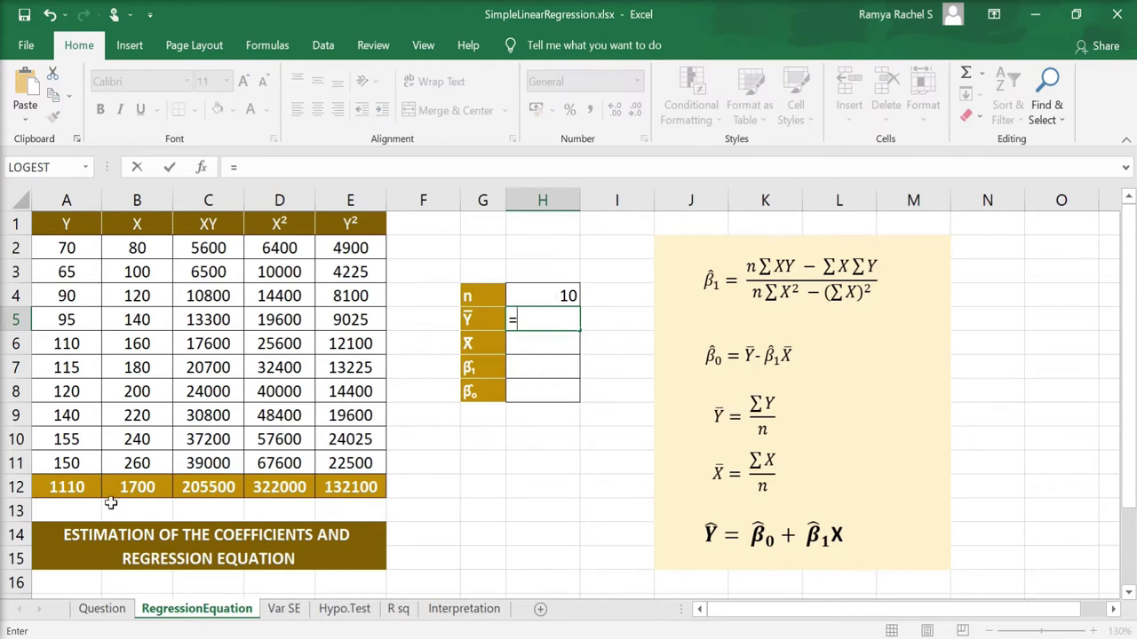
click(70, 487)
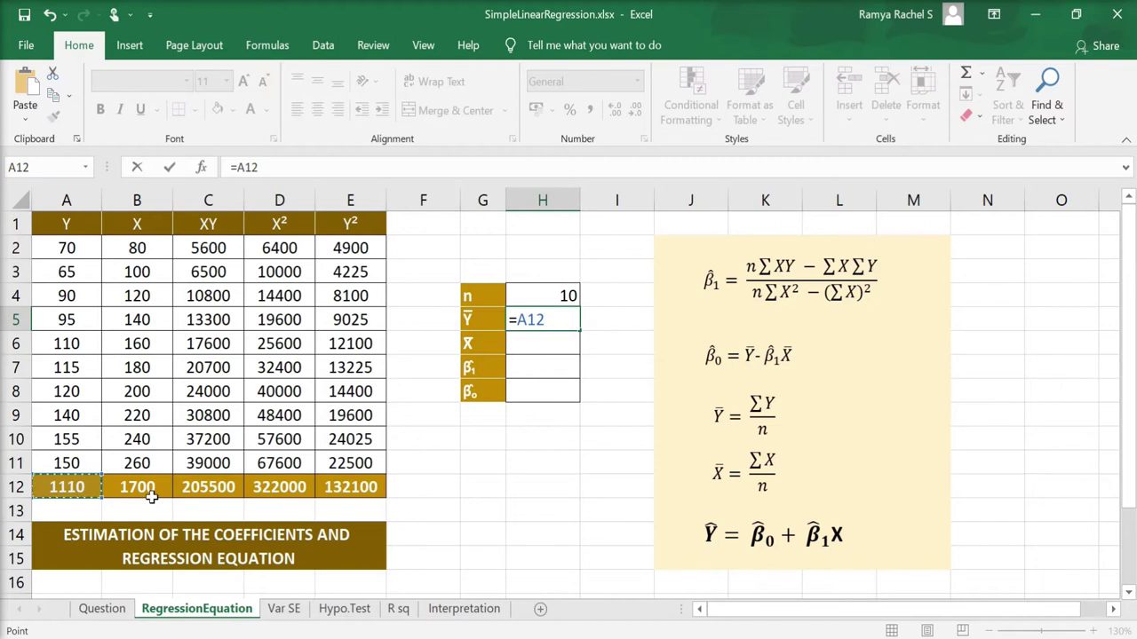
text(/)
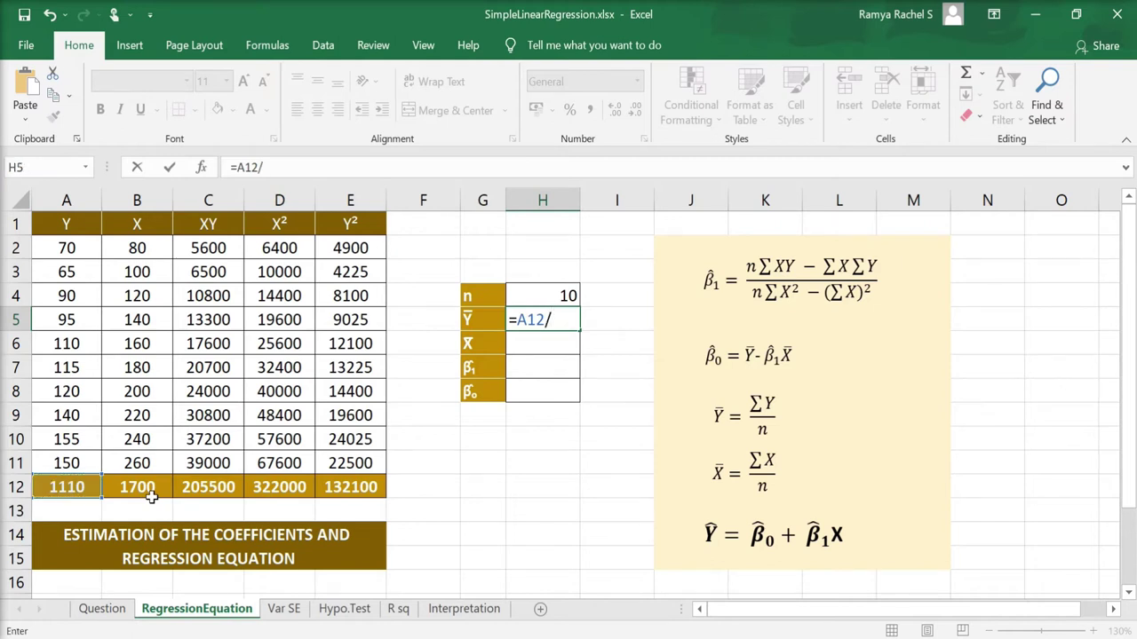
click(561, 289)
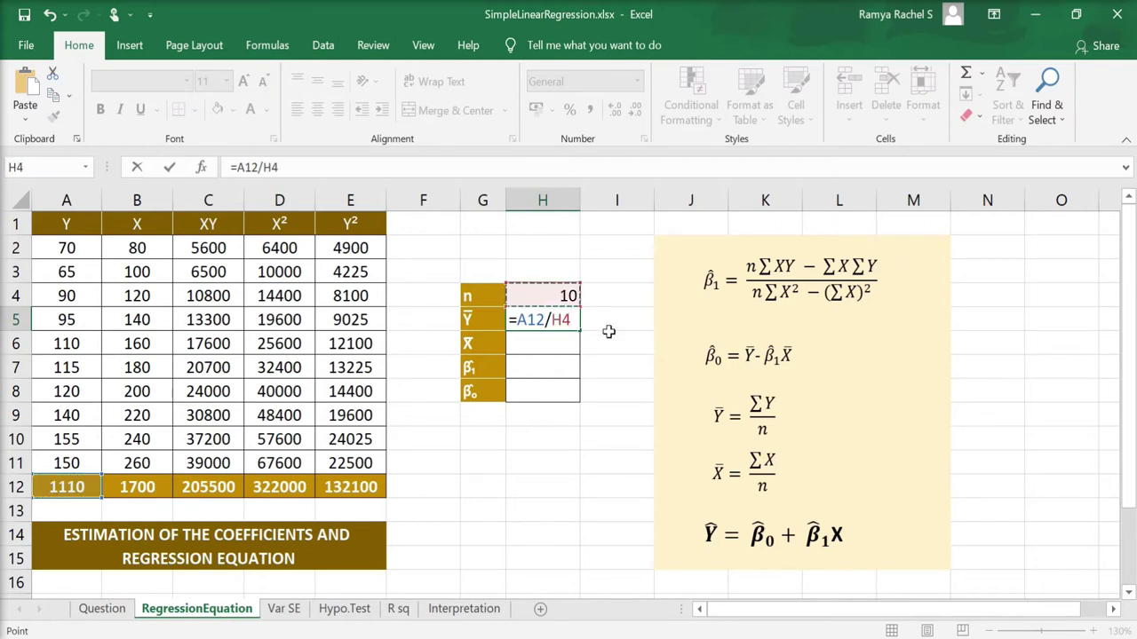
key(Return)
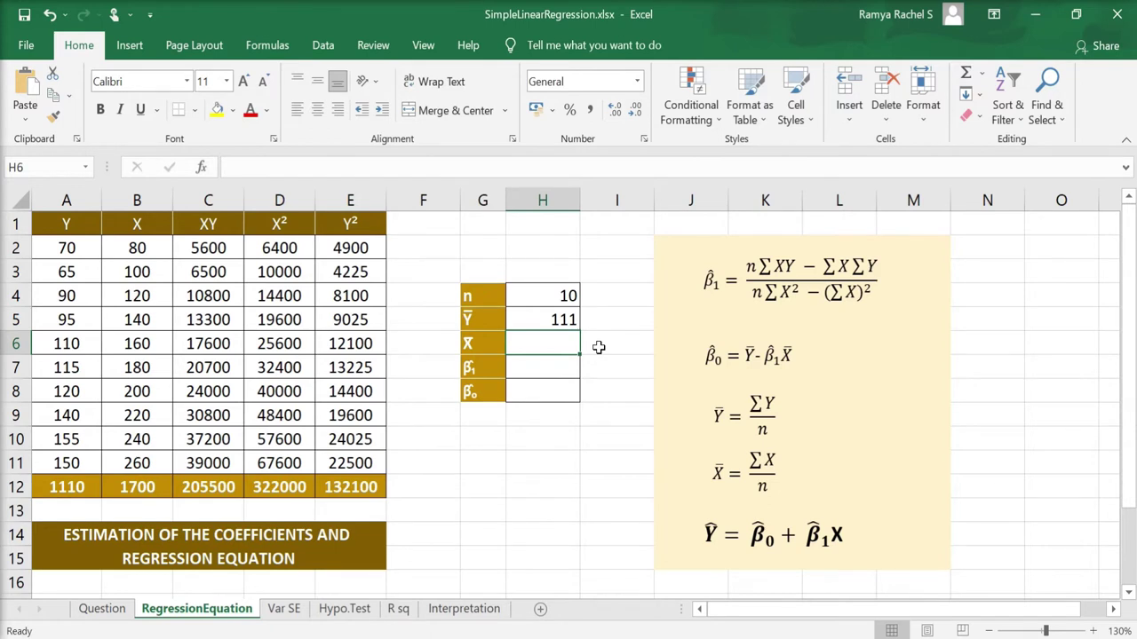
text(=)
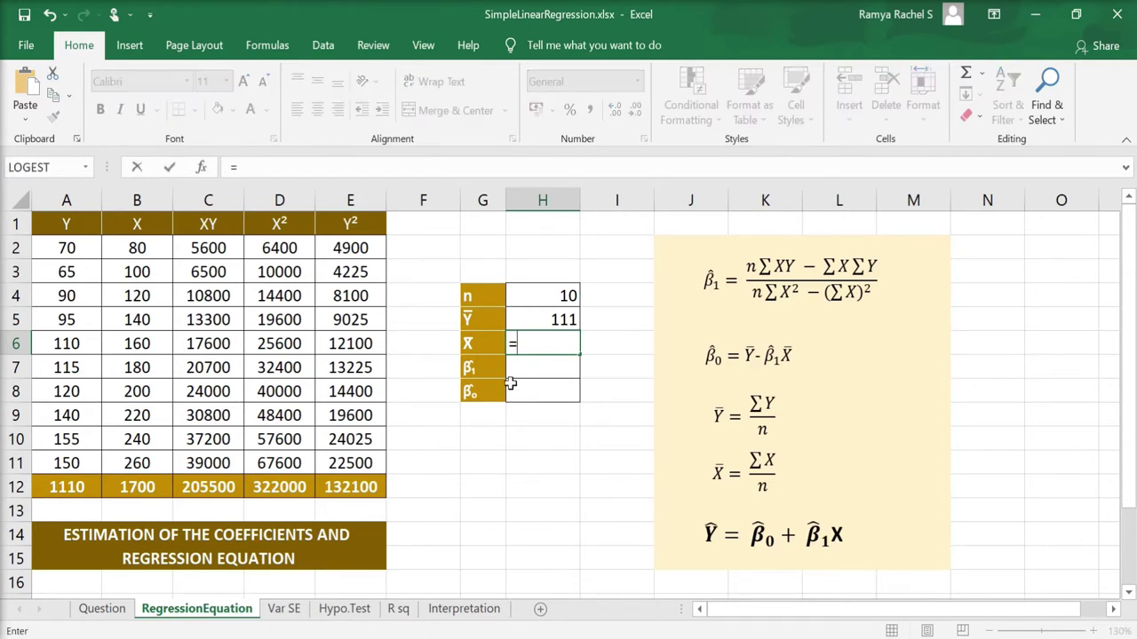
click(149, 491)
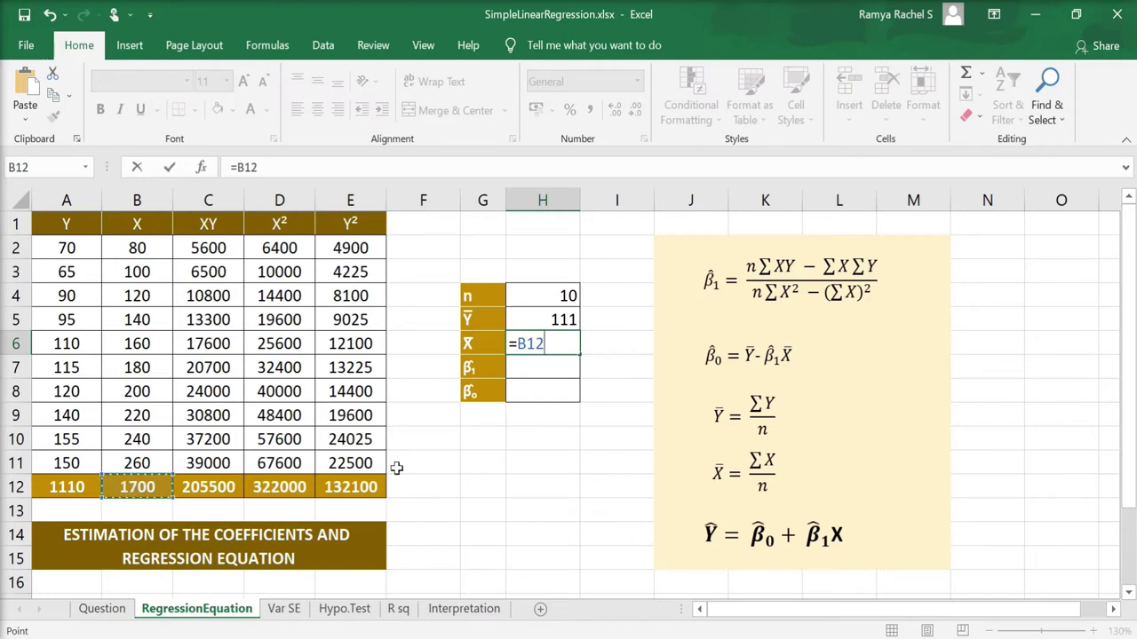
text(/)
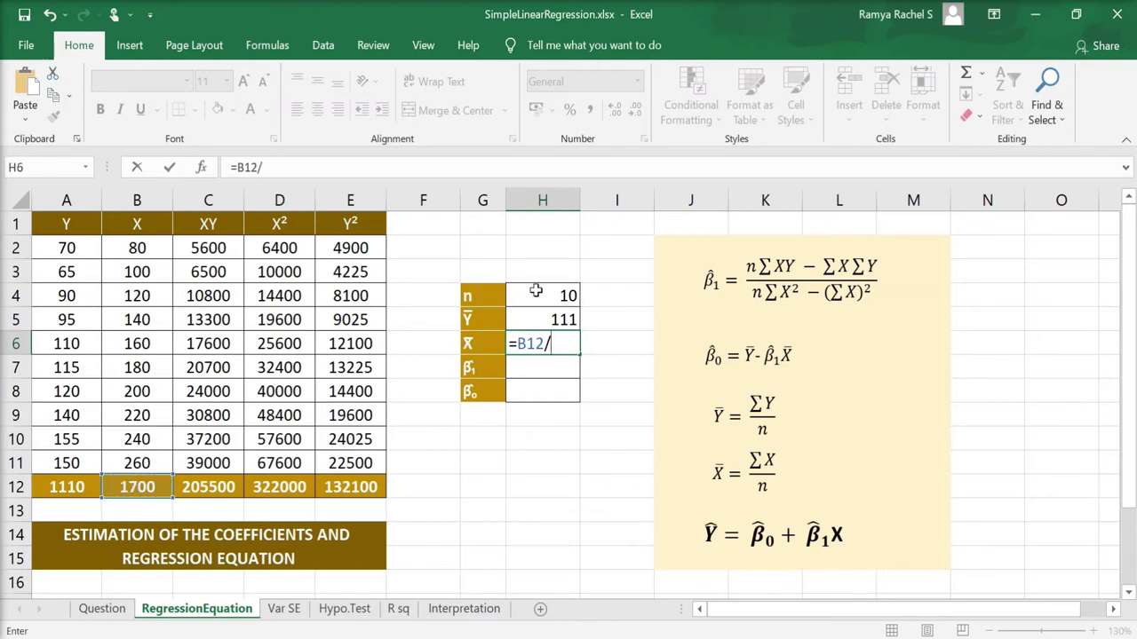
click(539, 291)
key(Return)
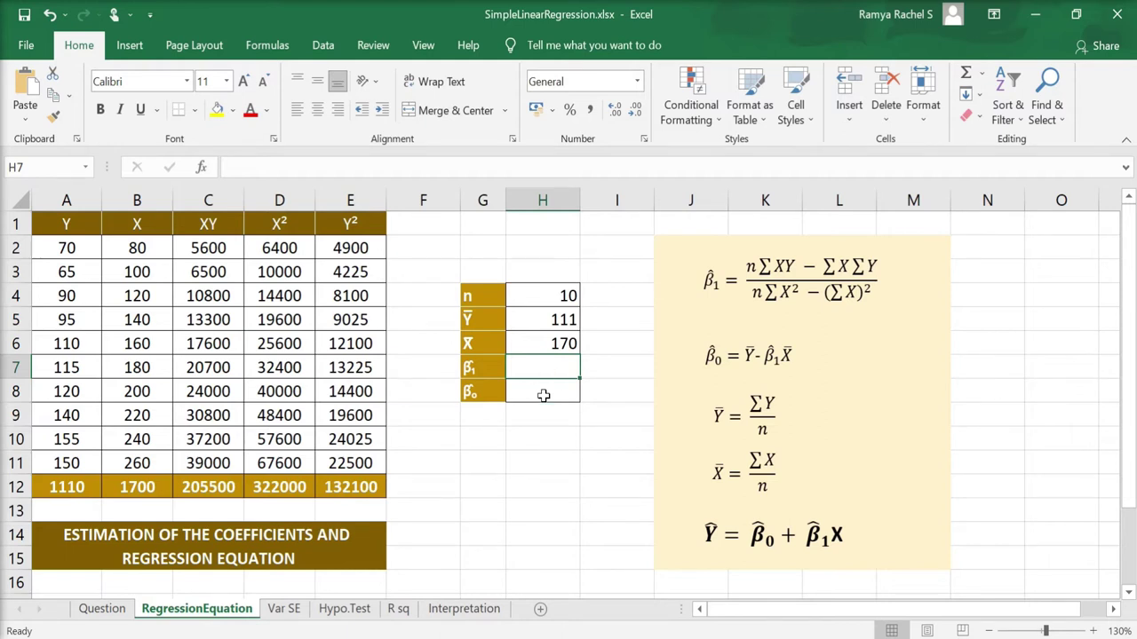
Start the slope formula in H7 with the numerator (H4*C12)-(B12*A12)
click(544, 395)
click(548, 364)
double_click(548, 364)
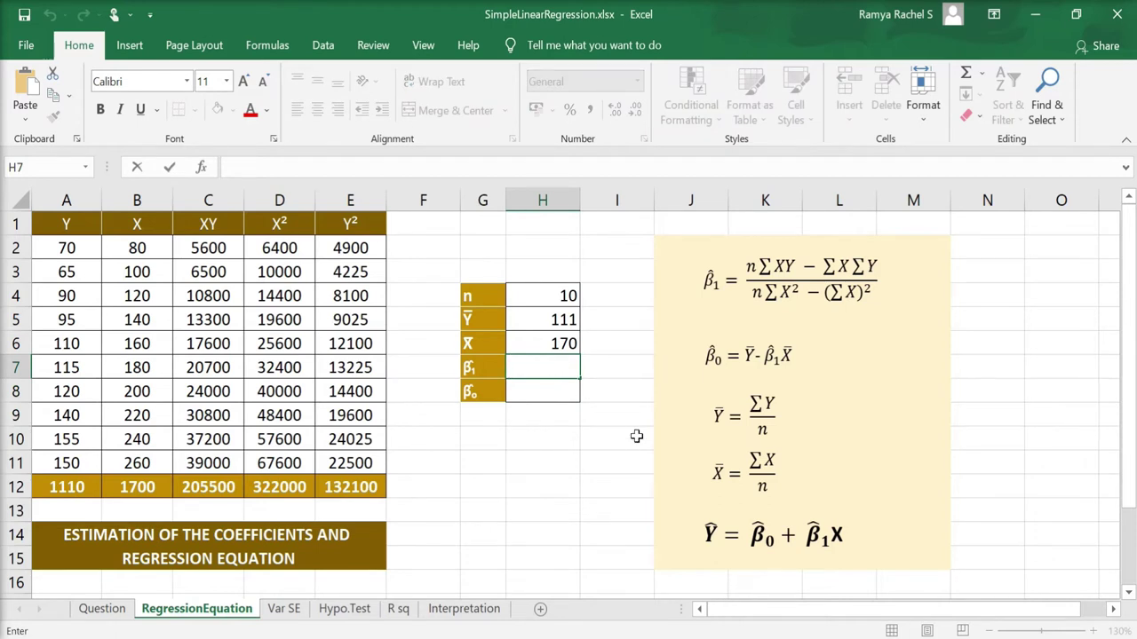
text(=()
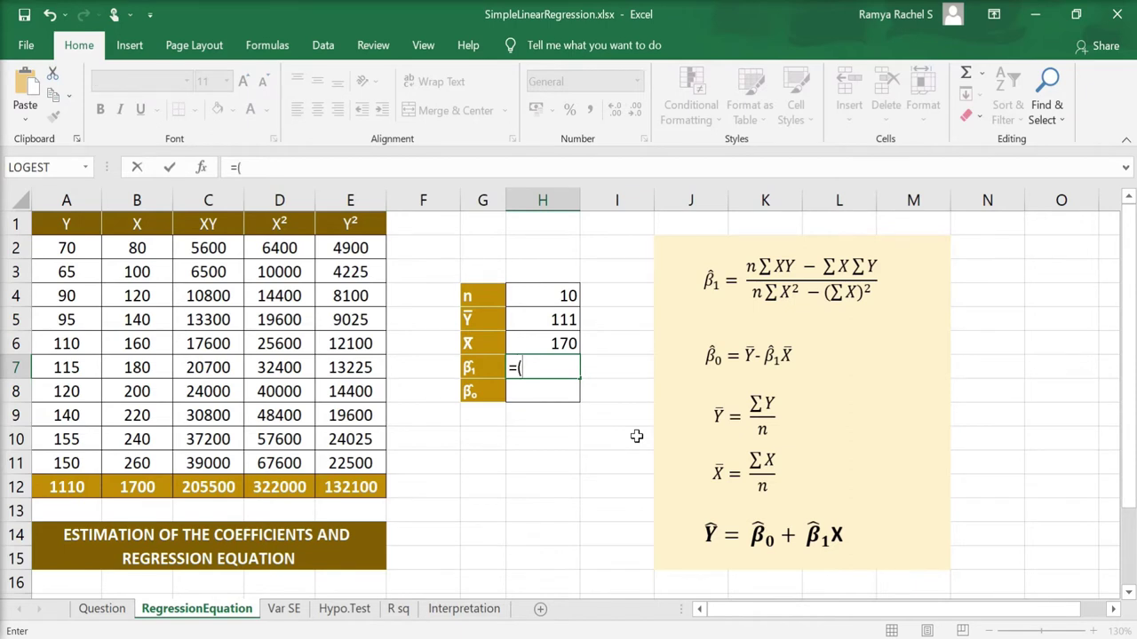
text(()
click(552, 296)
text(*)
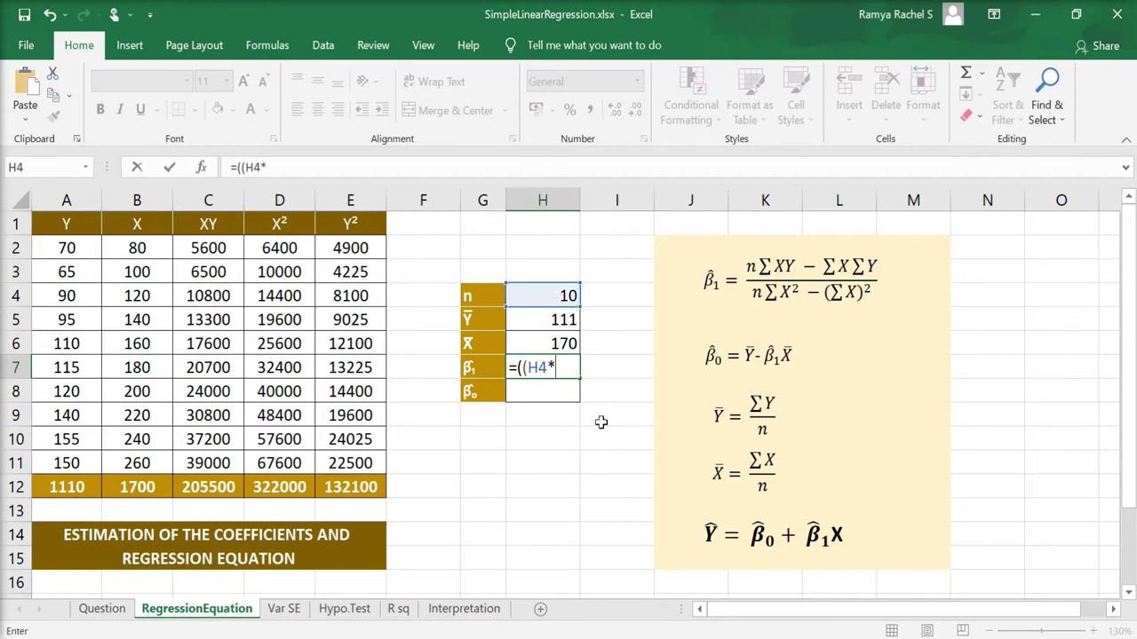
click(208, 488)
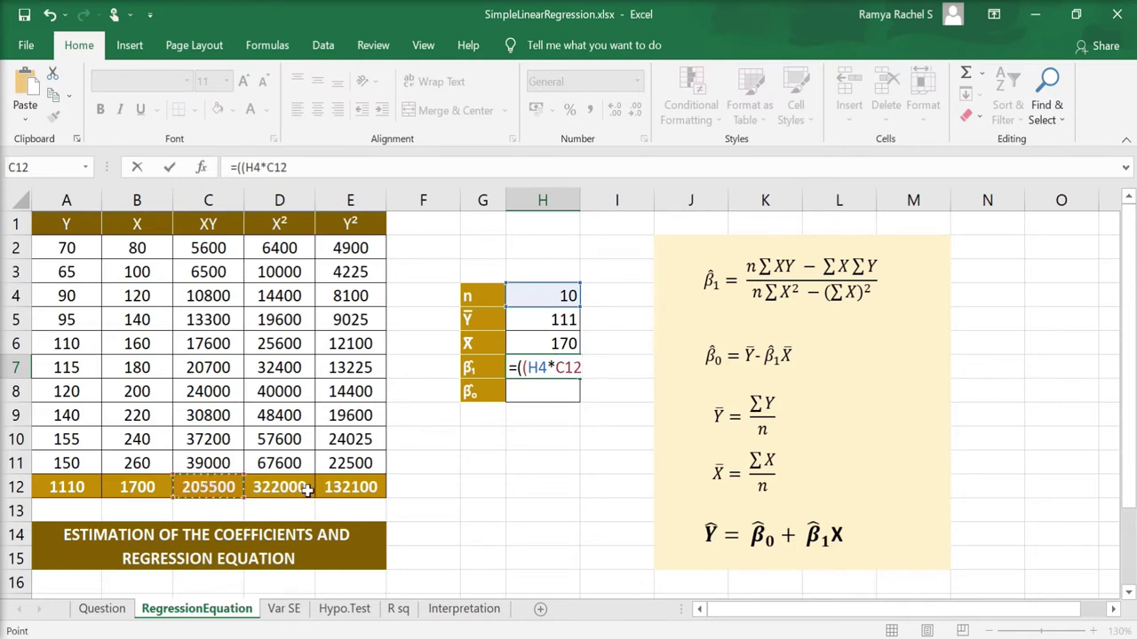
text()-)
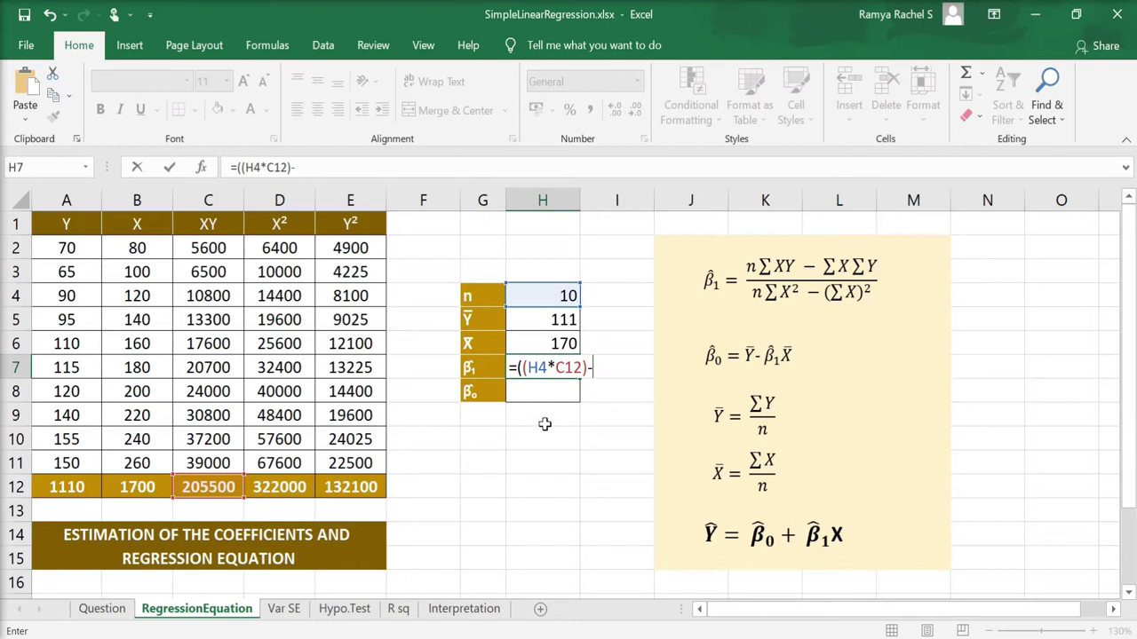
text(()
click(137, 490)
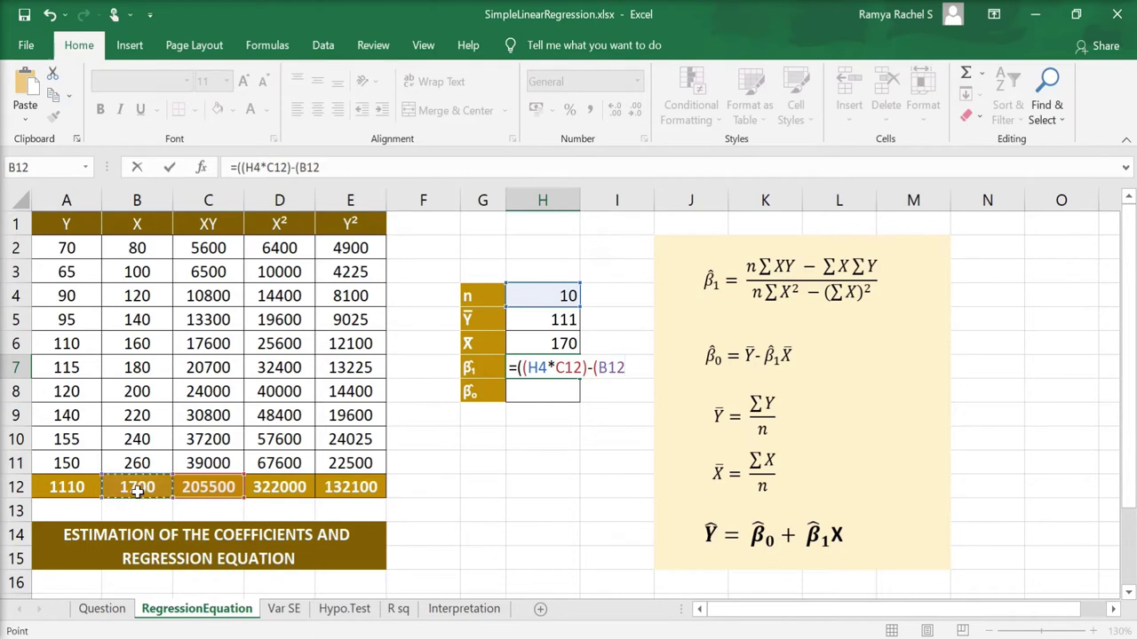
text(*)
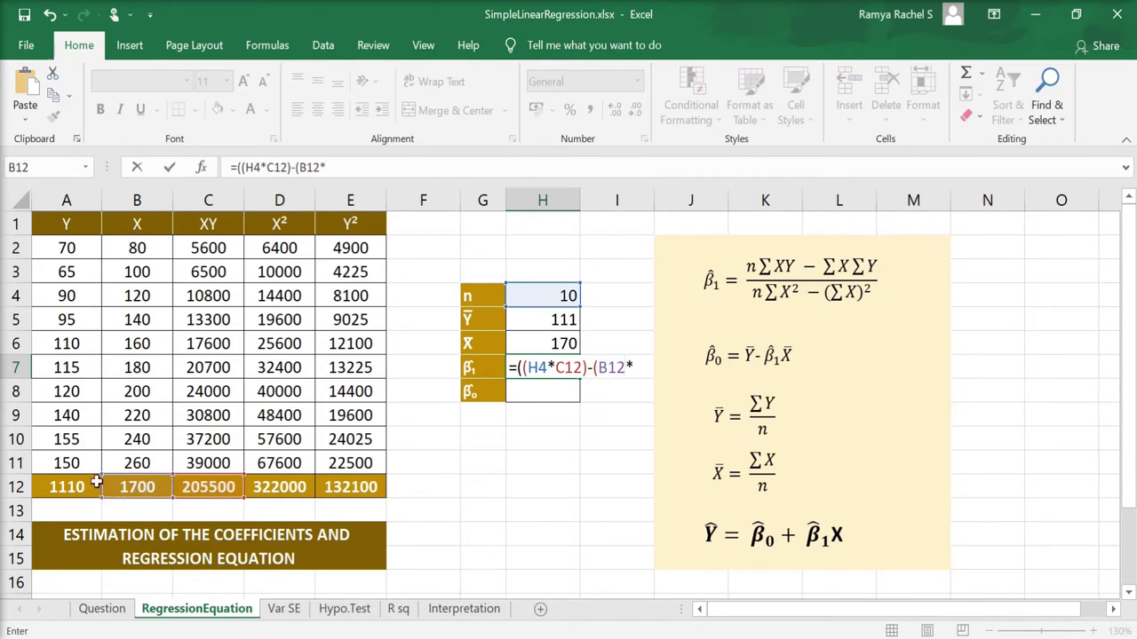
click(76, 487)
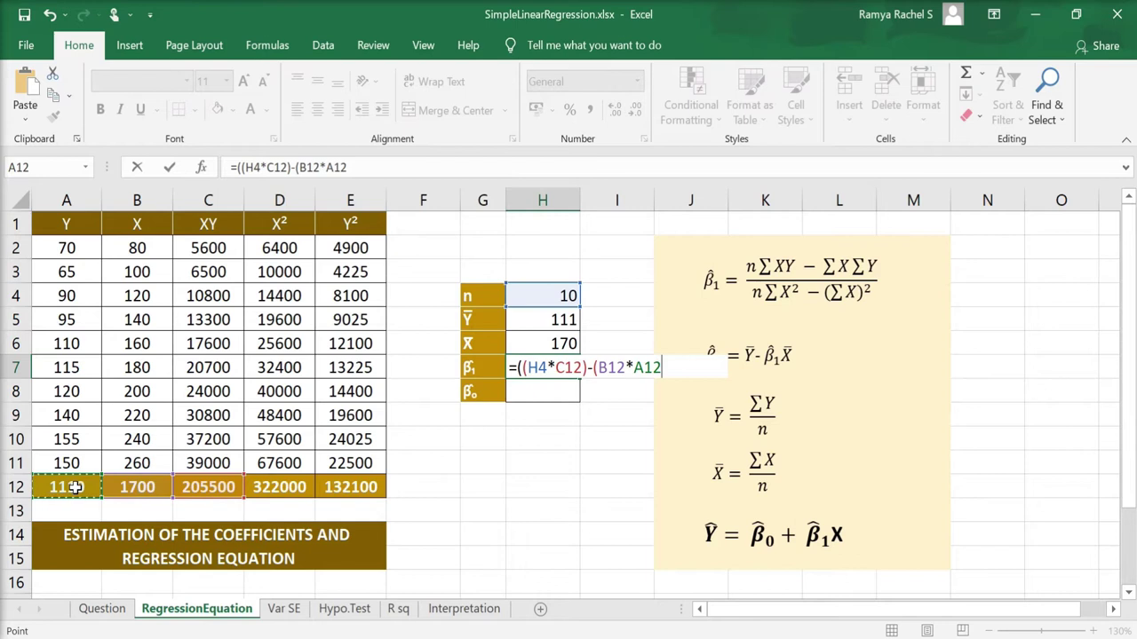
Finish H7's slope formula with the denominator (H4*D12)-(B12*B12), giving β₁ = 0.50909
text())/(()
click(552, 296)
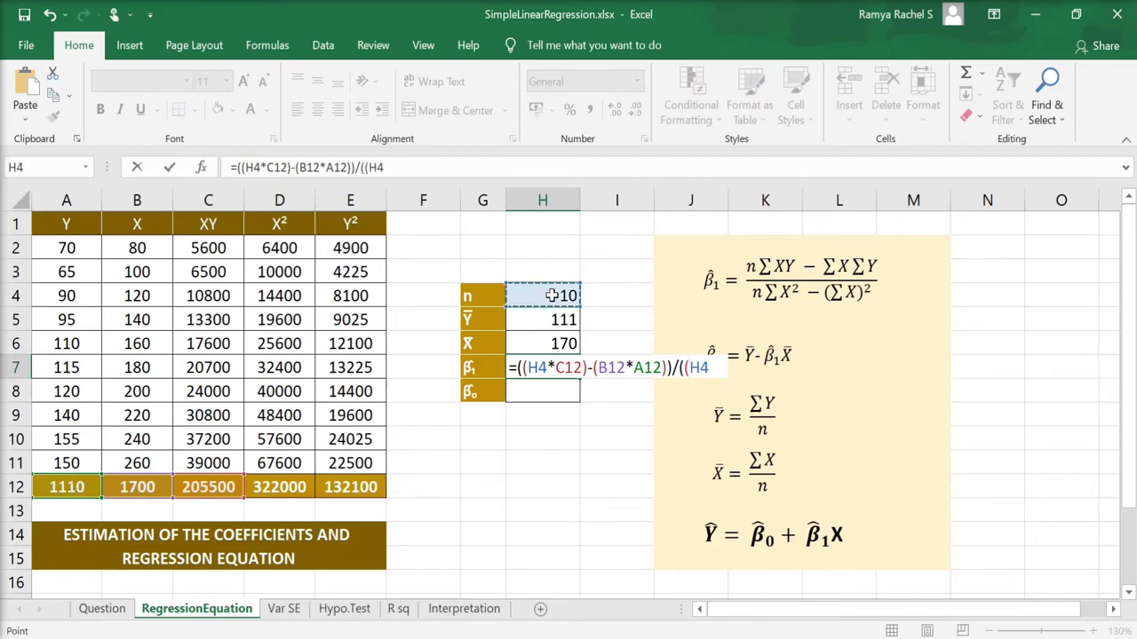
text(*)
click(267, 487)
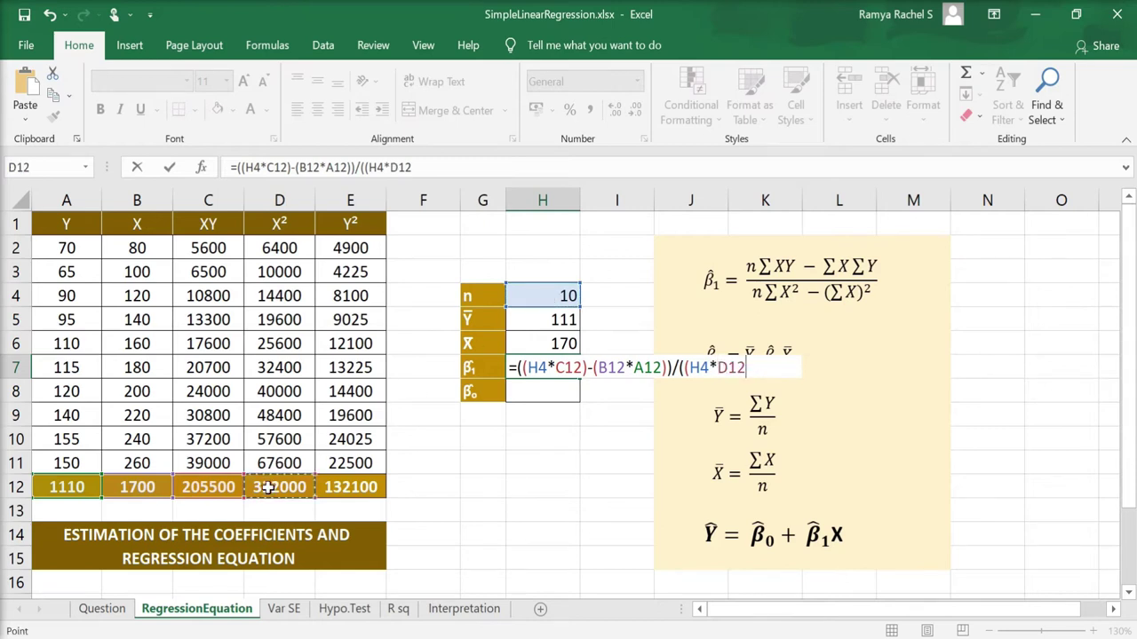
text()-)
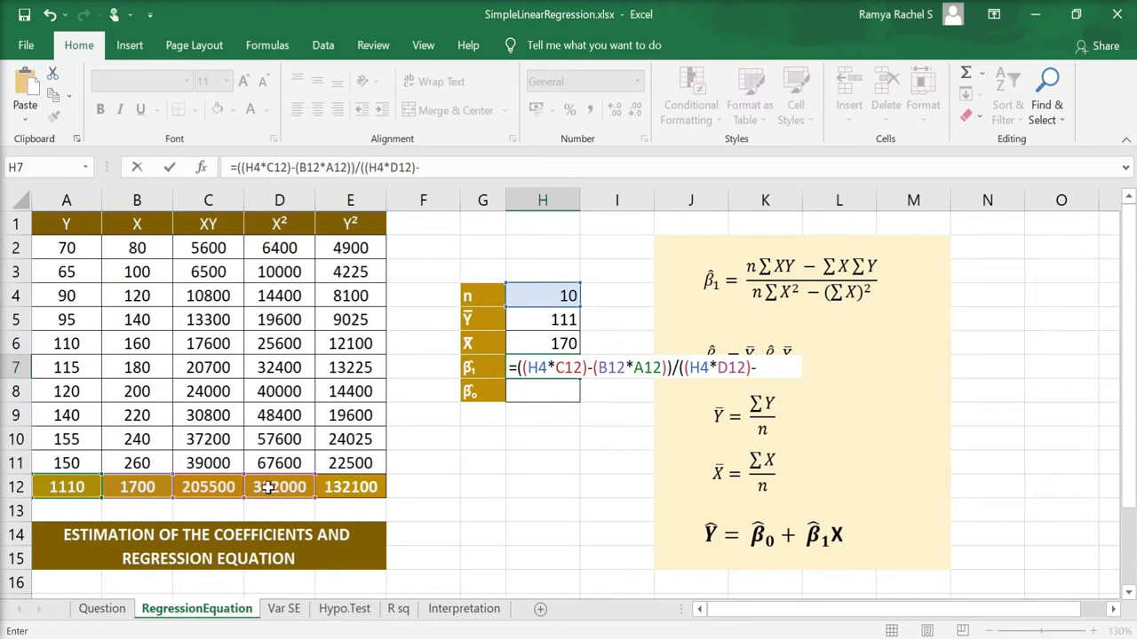
text(()
click(129, 487)
text(*)
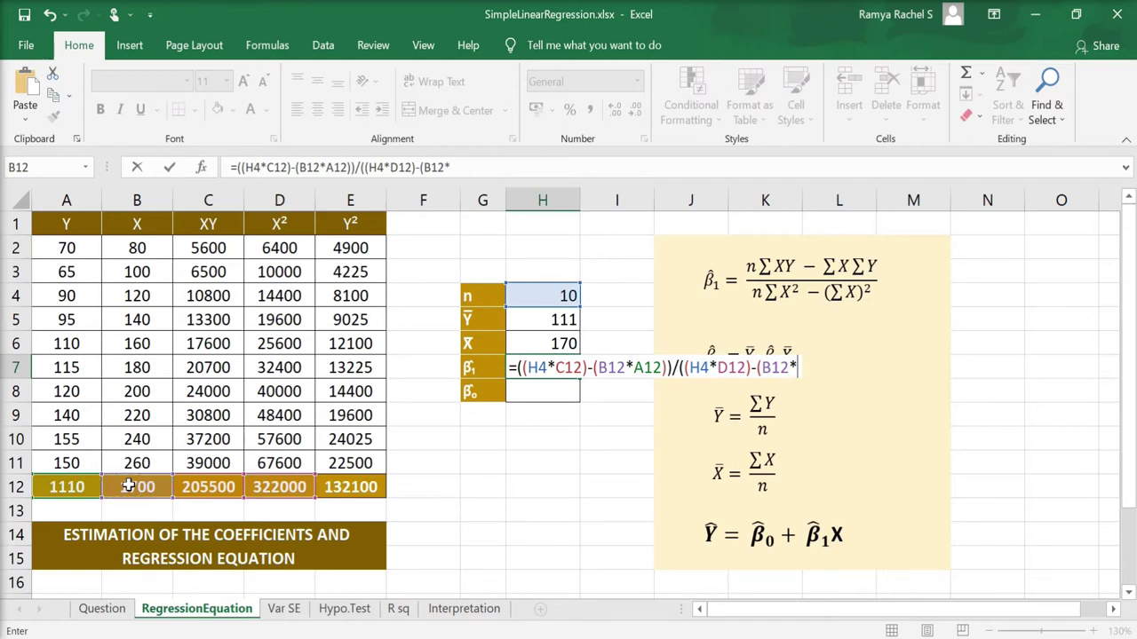
click(129, 486)
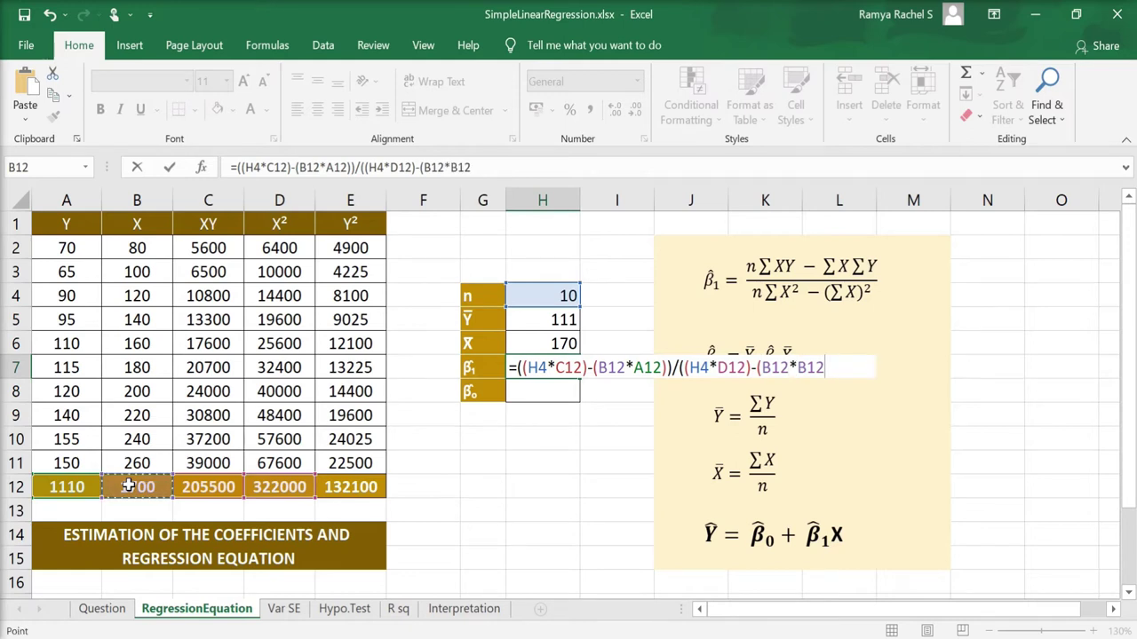
text()))
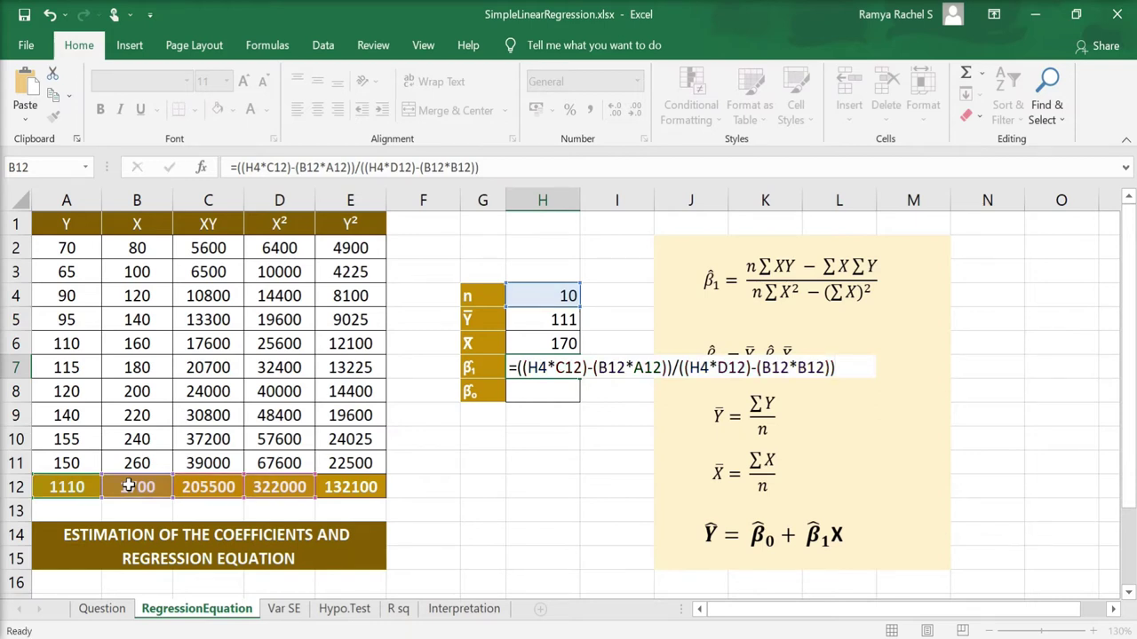
key(Return)
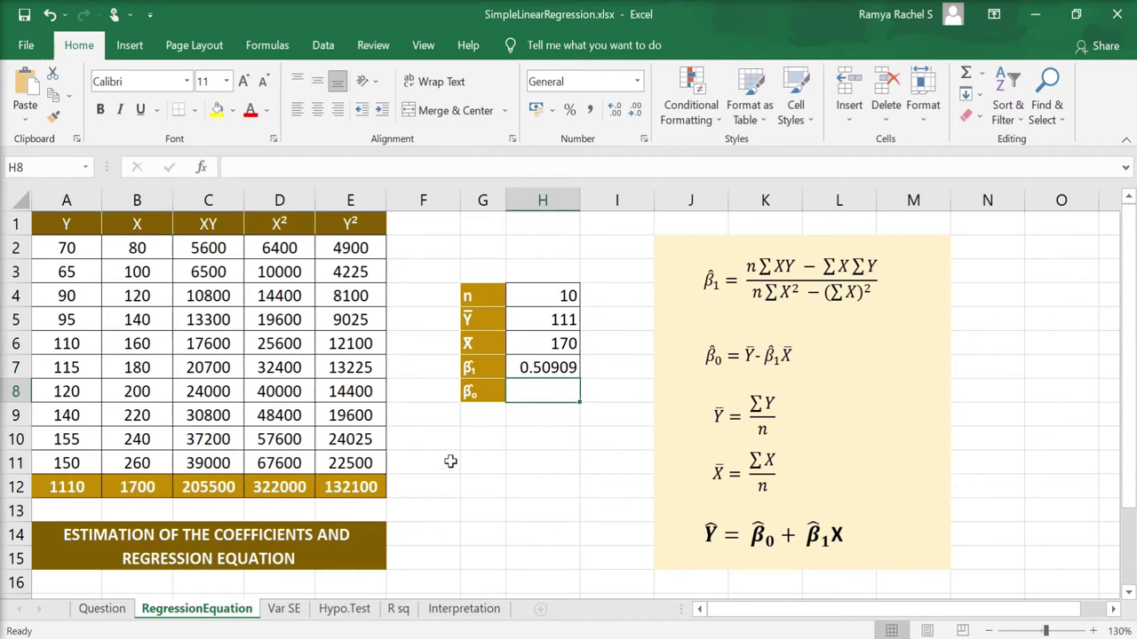
Enter the intercept formula =H5-(H7*H6) in H8, giving β₀ = 24.4545
click(571, 371)
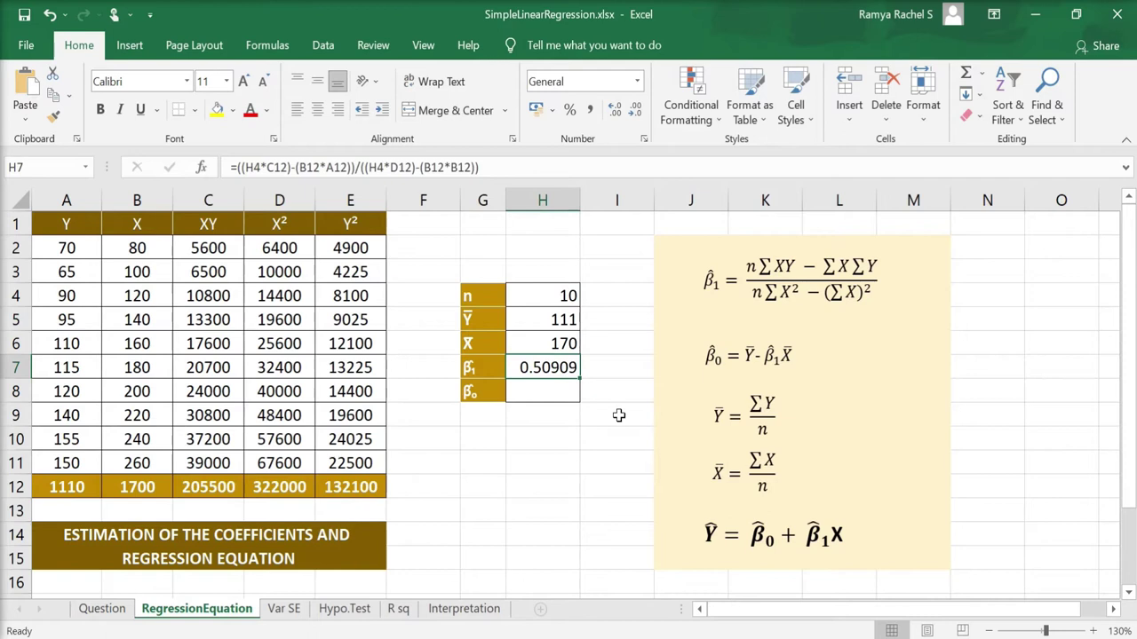
click(550, 393)
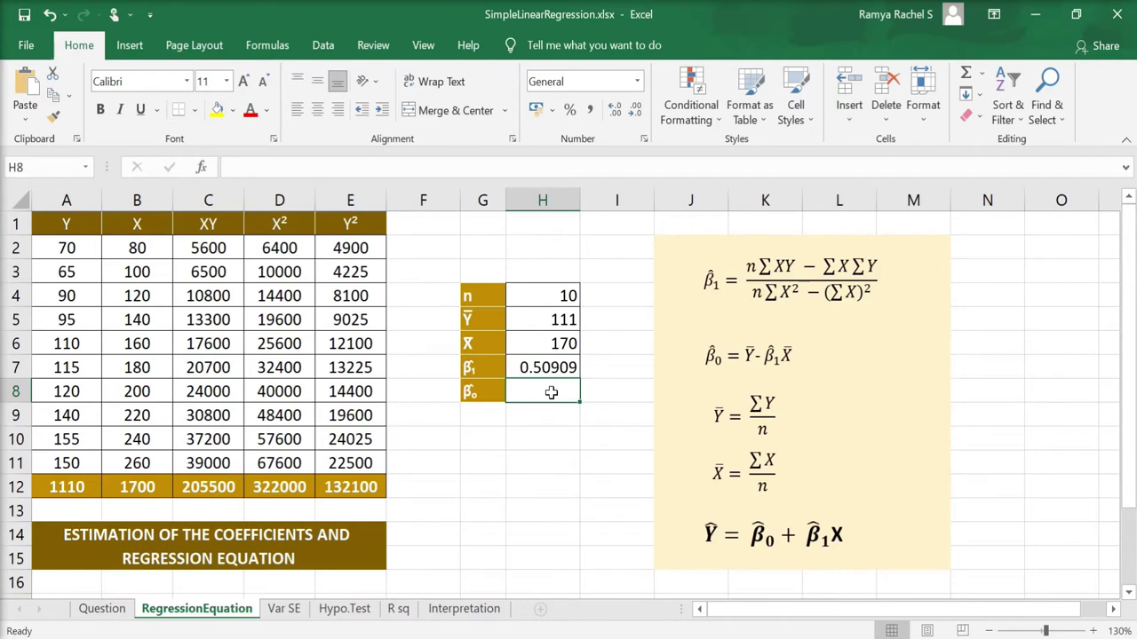
text(=)
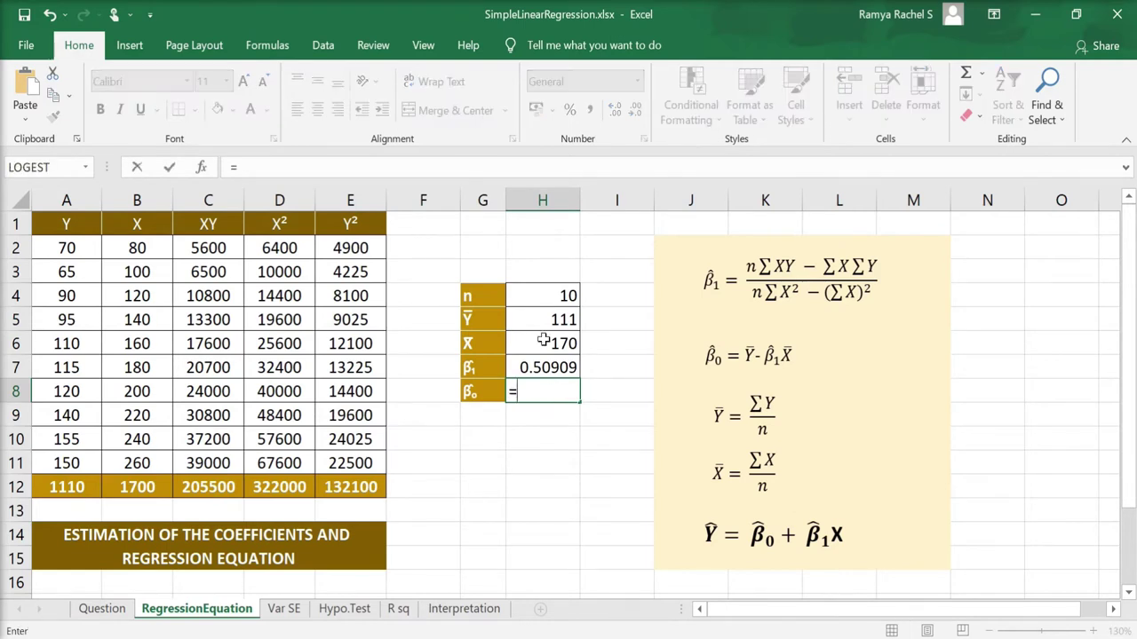
click(543, 323)
text(-)
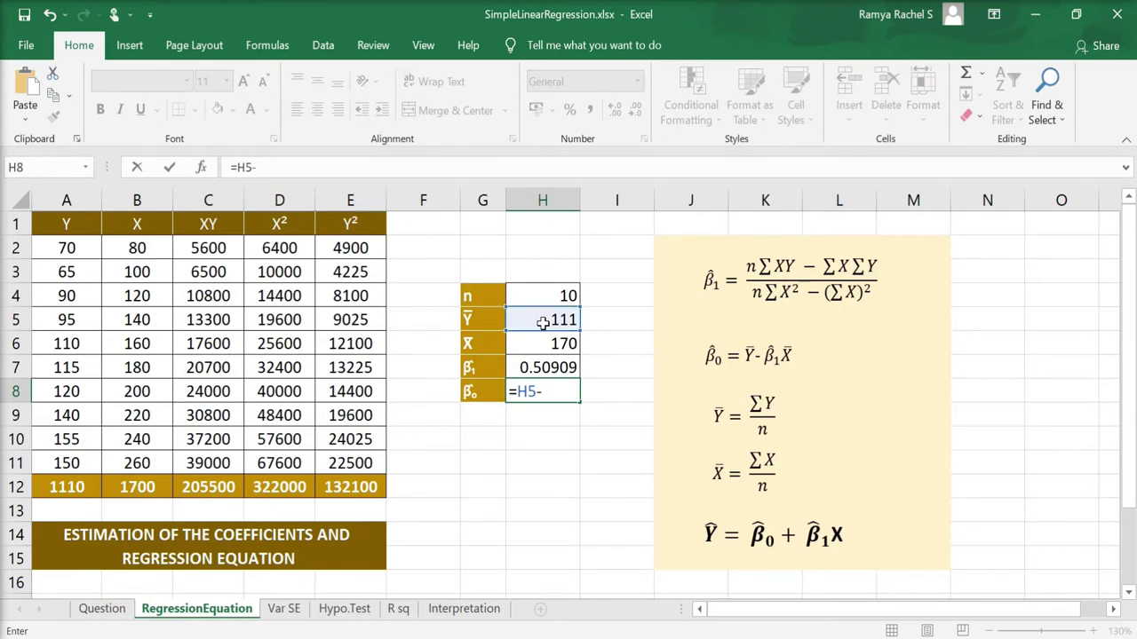
text(()
click(531, 368)
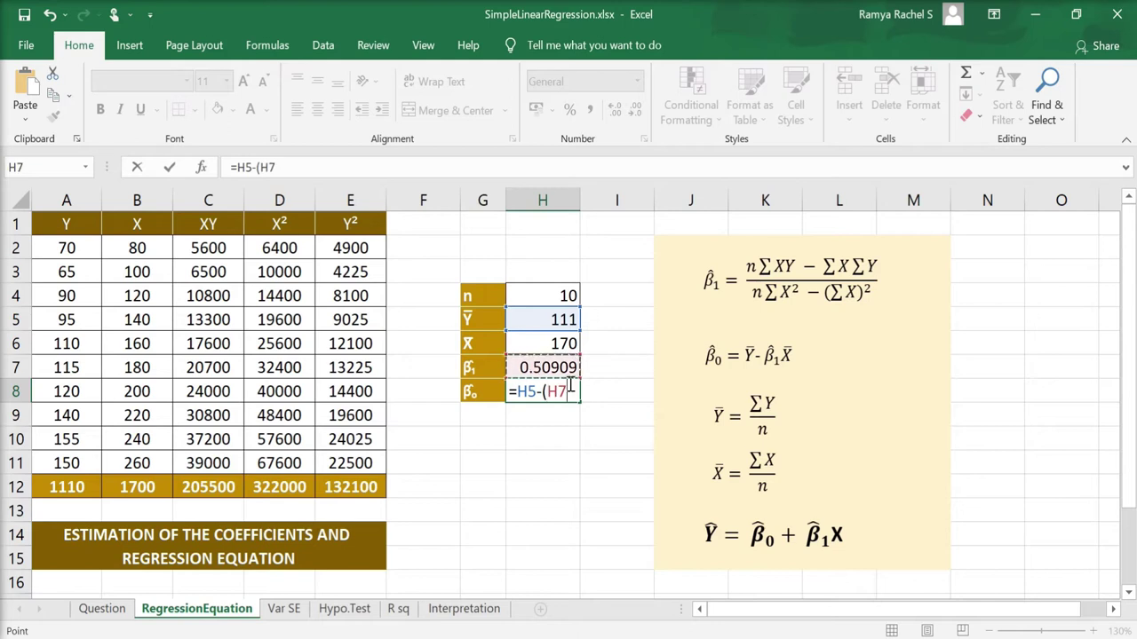
text(*)
click(543, 344)
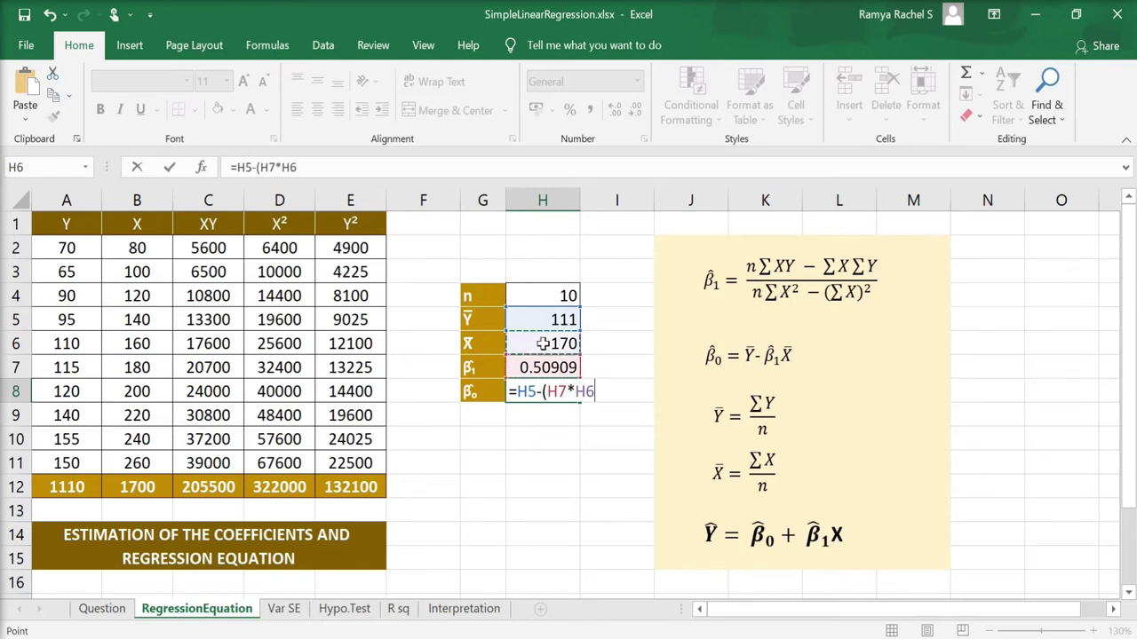
text())
key(Return)
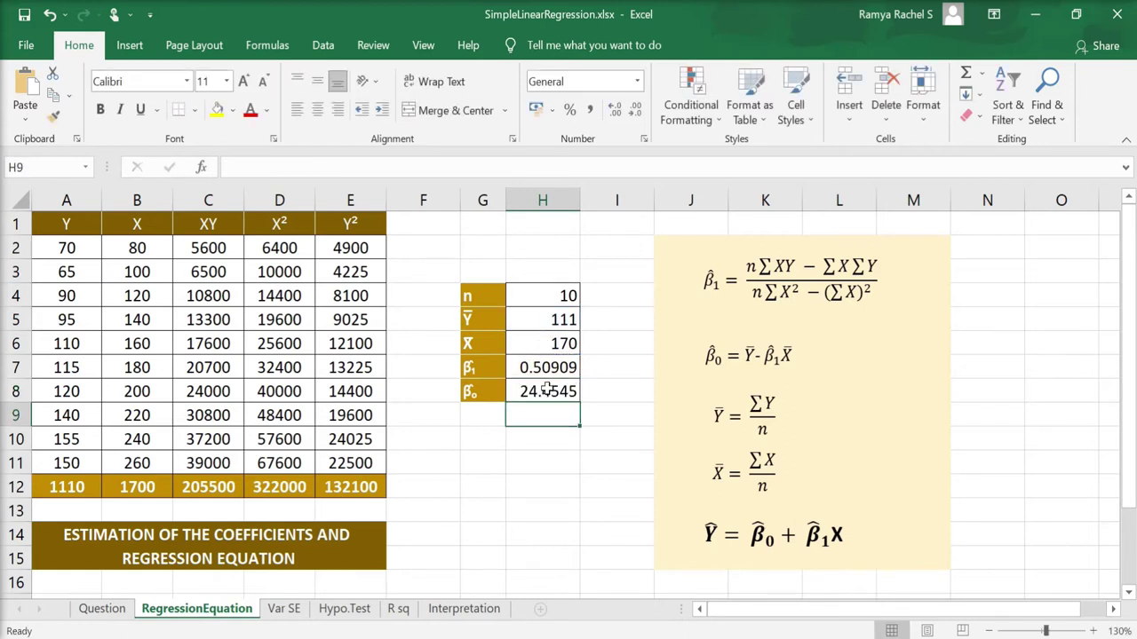
click(547, 391)
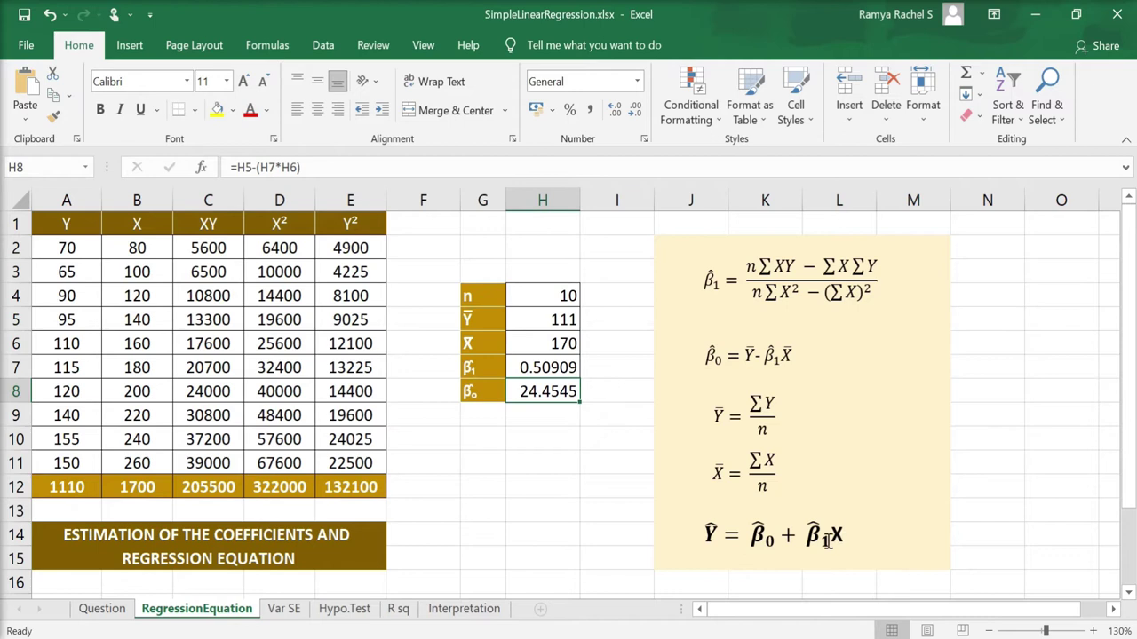
Copy the general equation box and edit the copy to read Ŷ = 24.45 + 0.51X
mouse_move(728, 530)
mouse_down()
mouse_move(453, 480)
mouse_move(530, 480)
mouse_up()
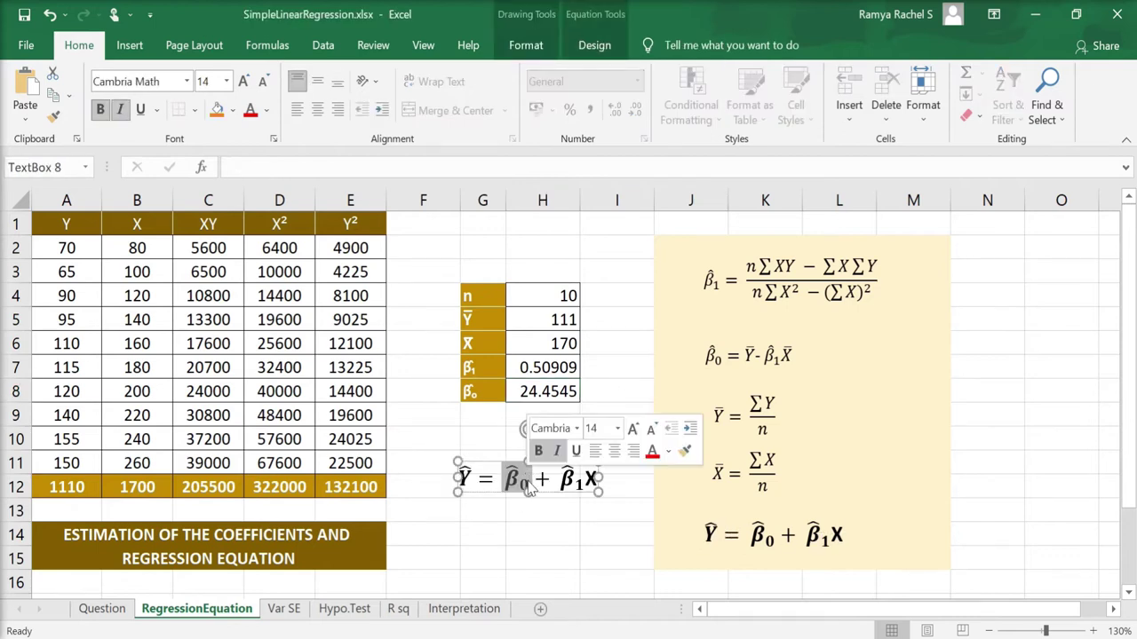
text(24)
text(.45)
drag(589, 478, 619, 484)
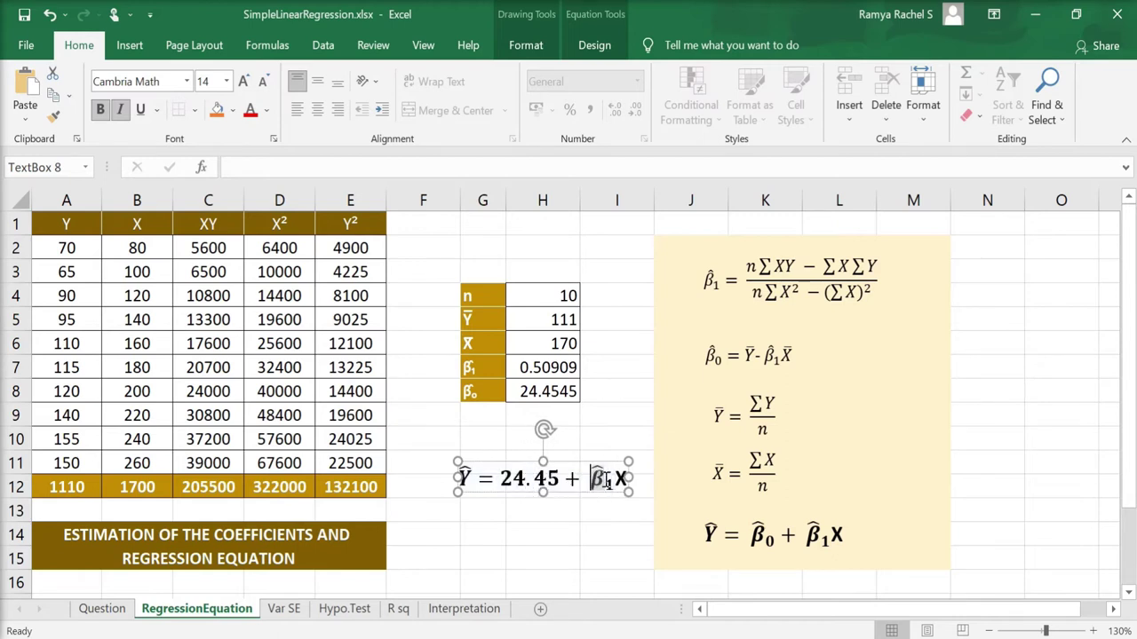
text(0.51)
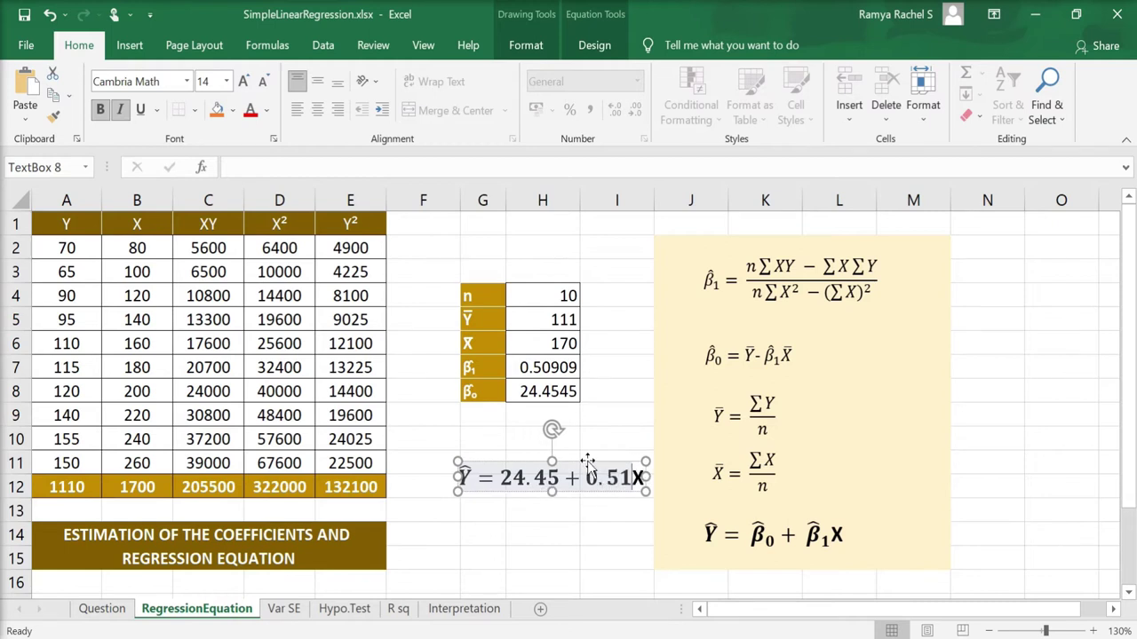
drag(585, 463, 559, 464)
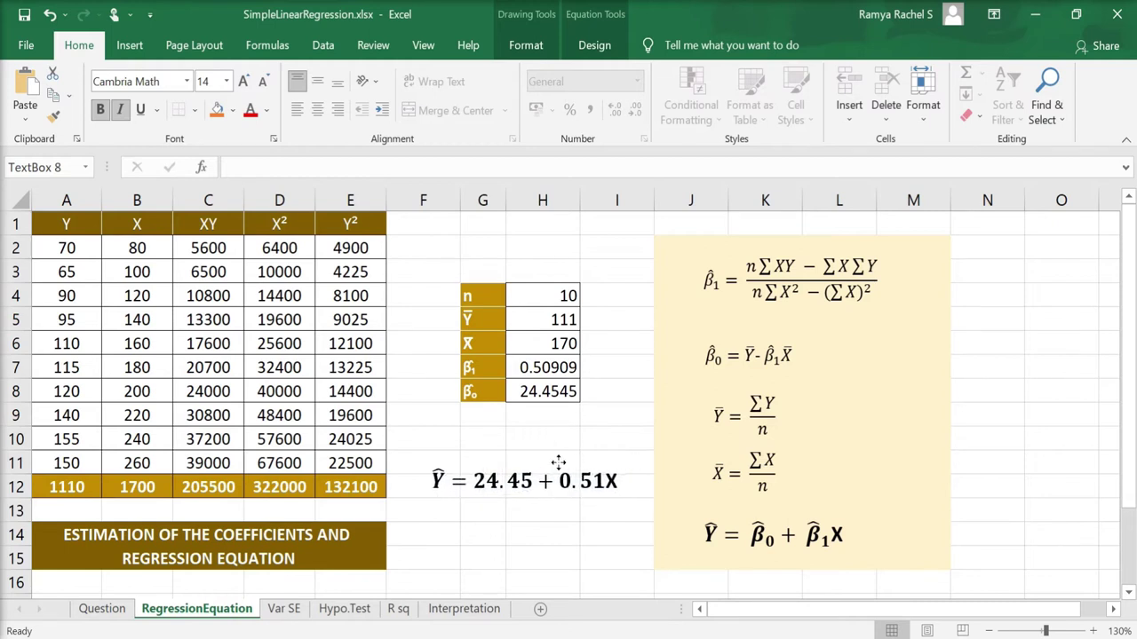
click(565, 520)
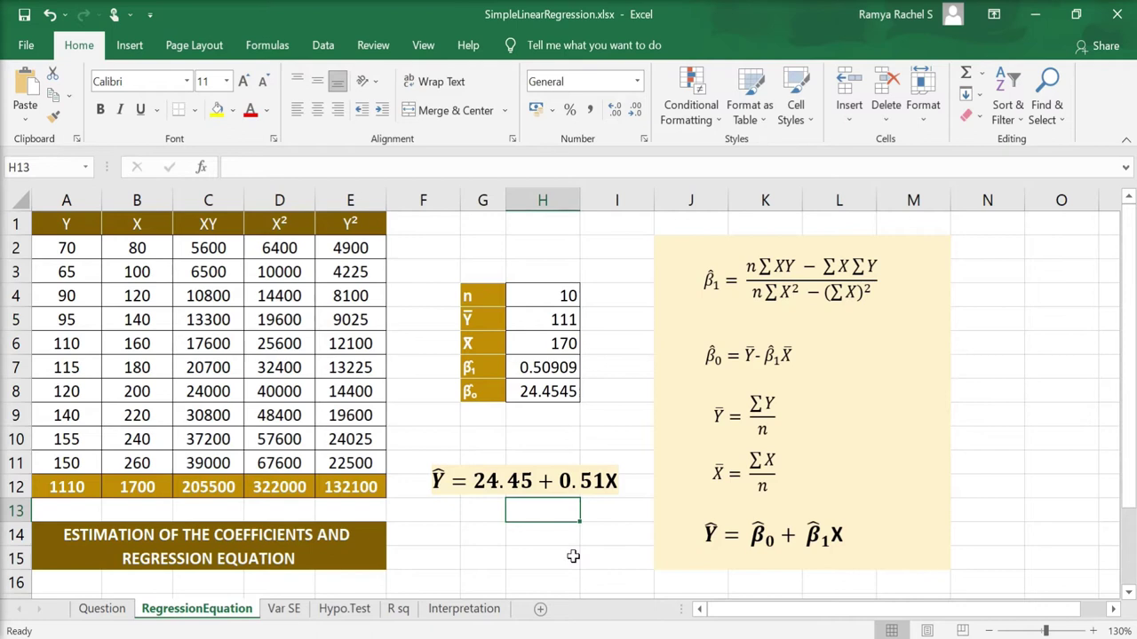
click(924, 505)
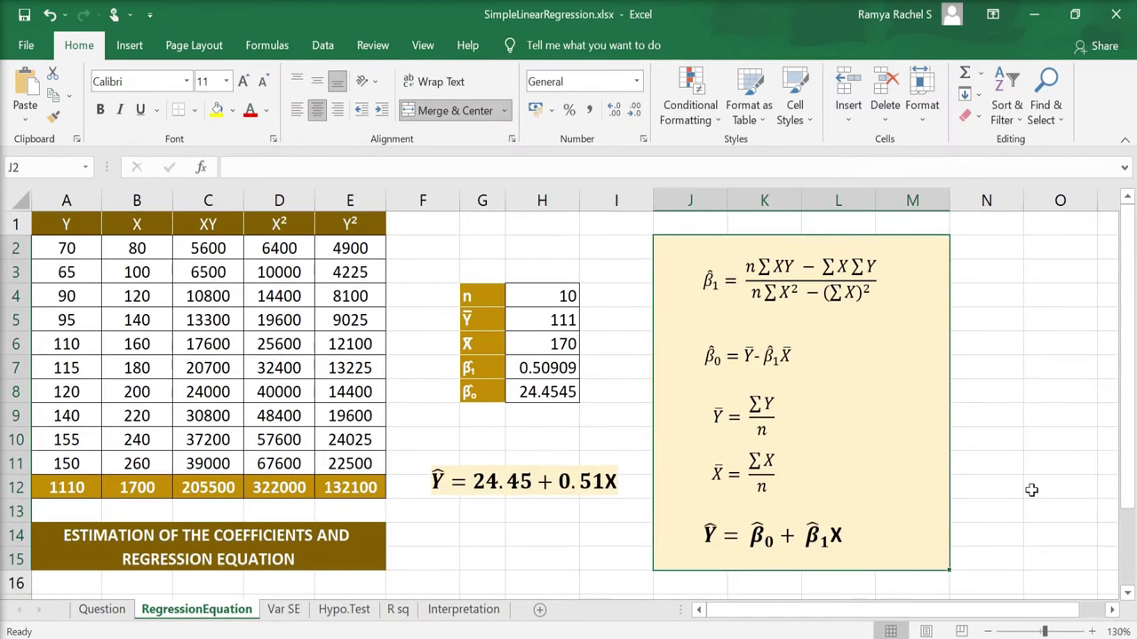
Switch to the Var SE sheet, review its ΣX through β₀ labels, and select E6
click(289, 612)
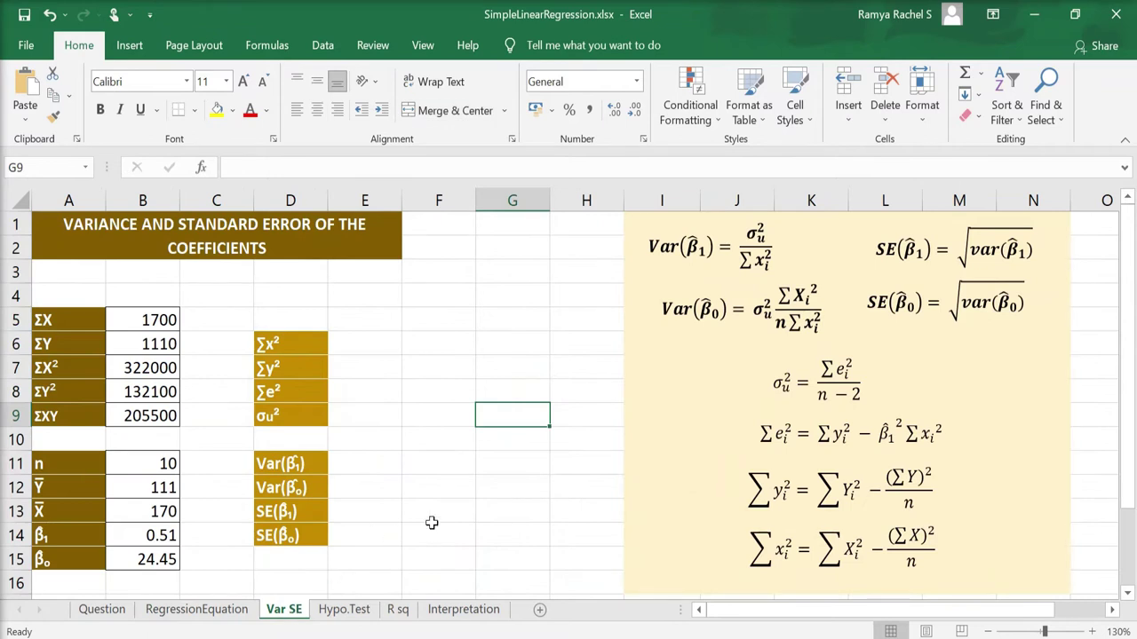
click(89, 319)
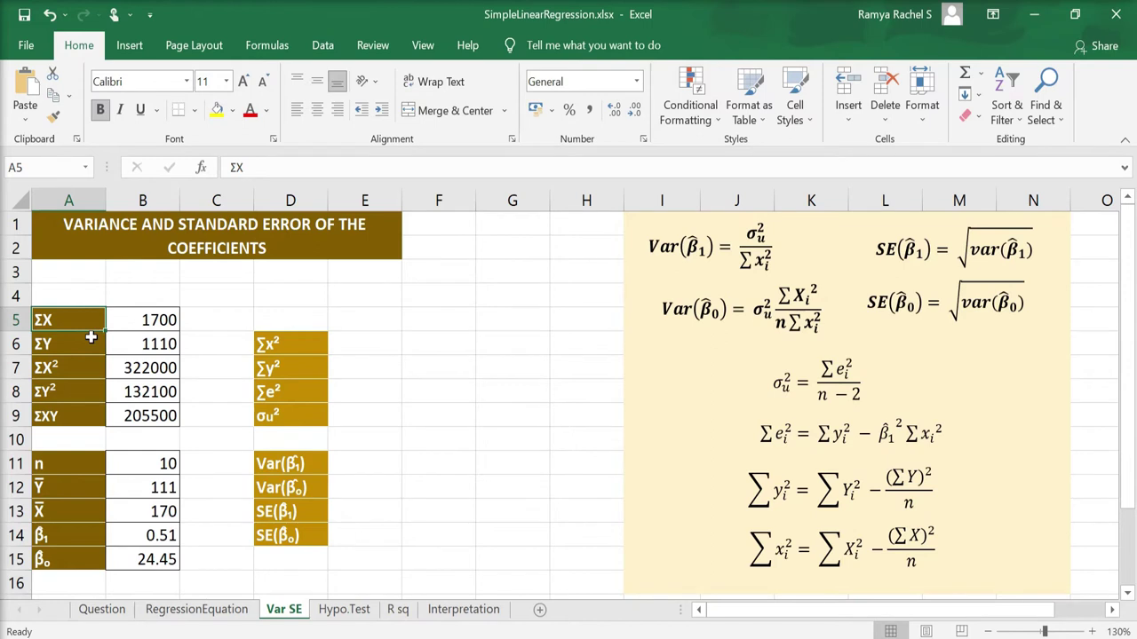
click(91, 336)
click(91, 364)
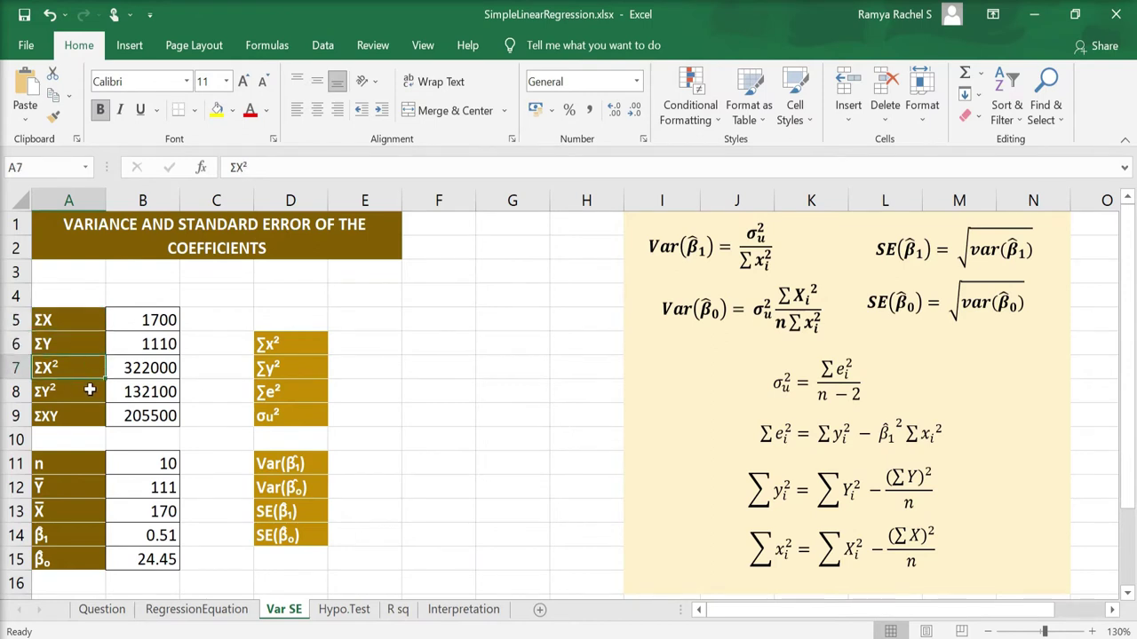
click(90, 395)
click(90, 416)
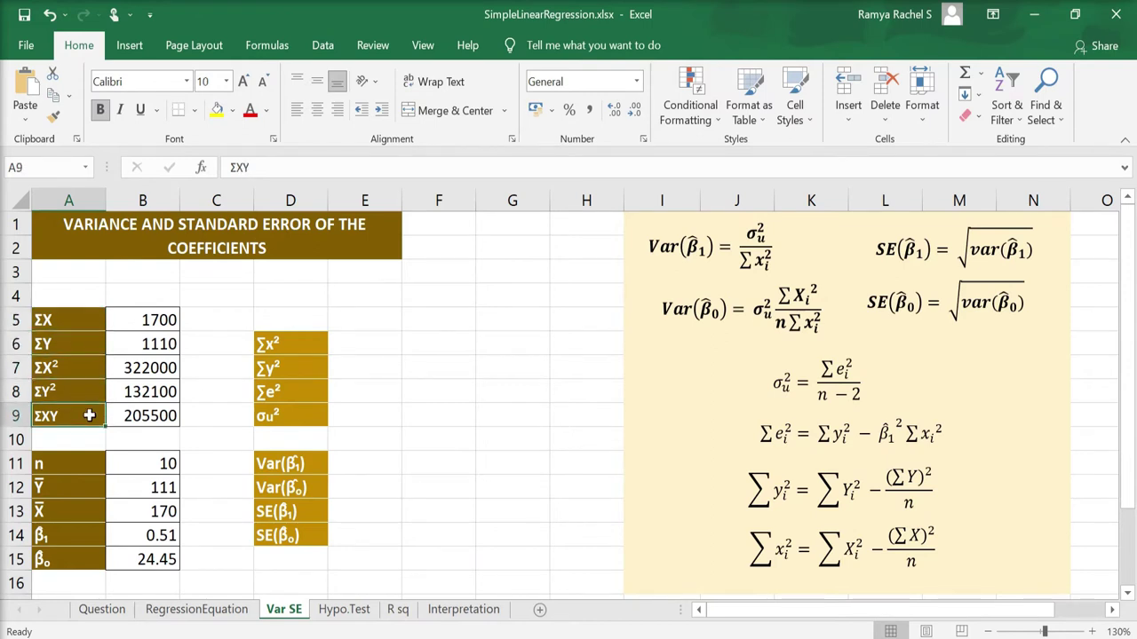
click(90, 463)
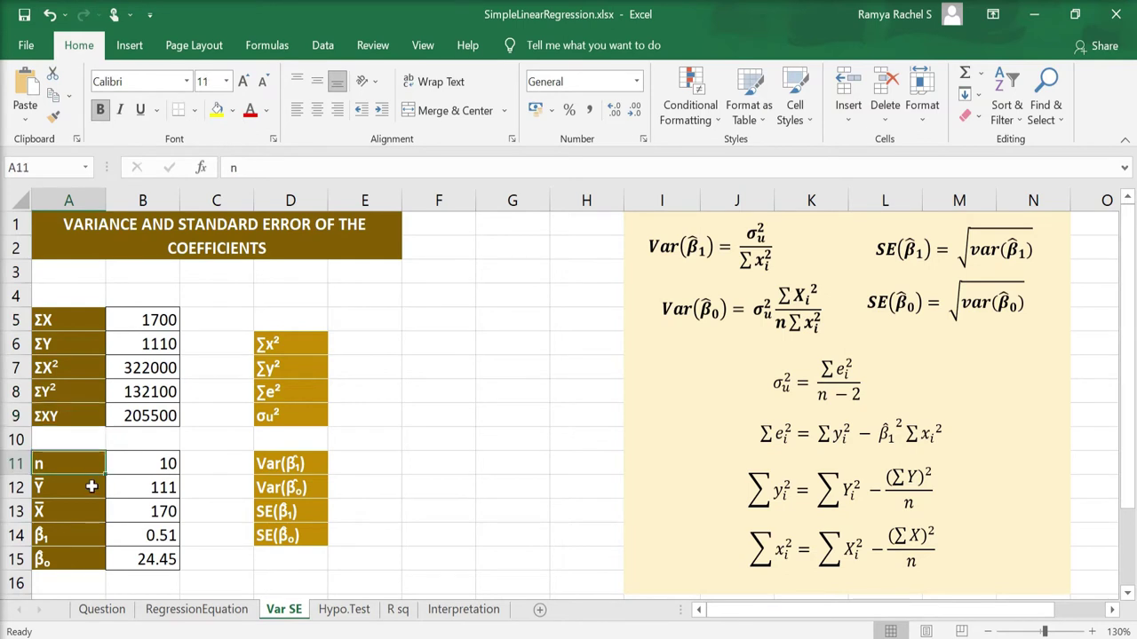
click(91, 486)
click(89, 513)
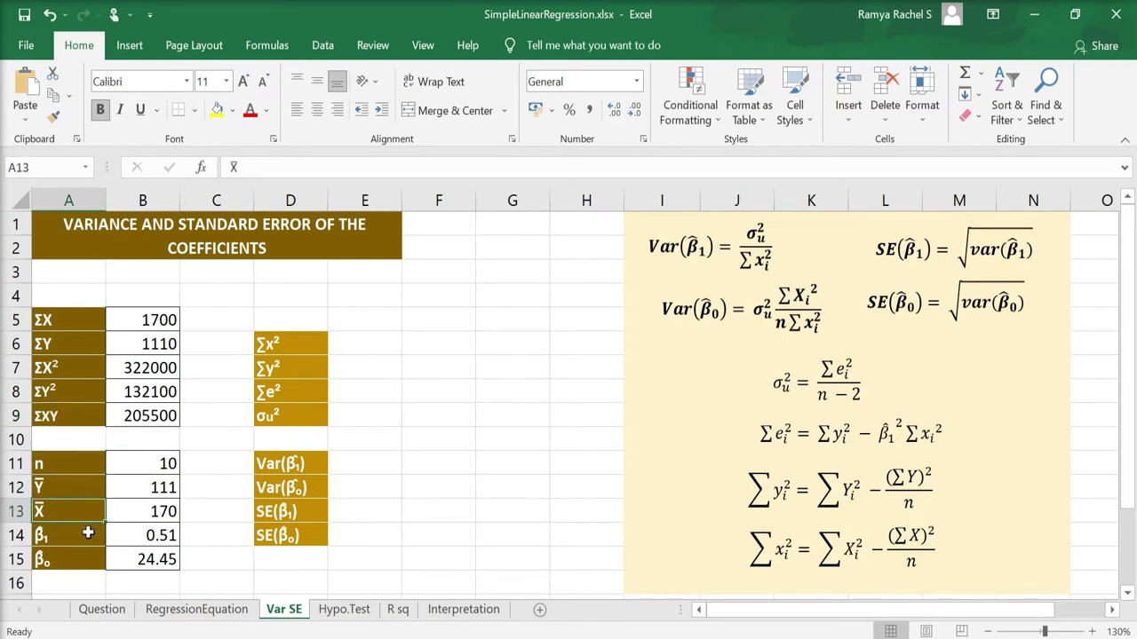
click(87, 536)
click(88, 558)
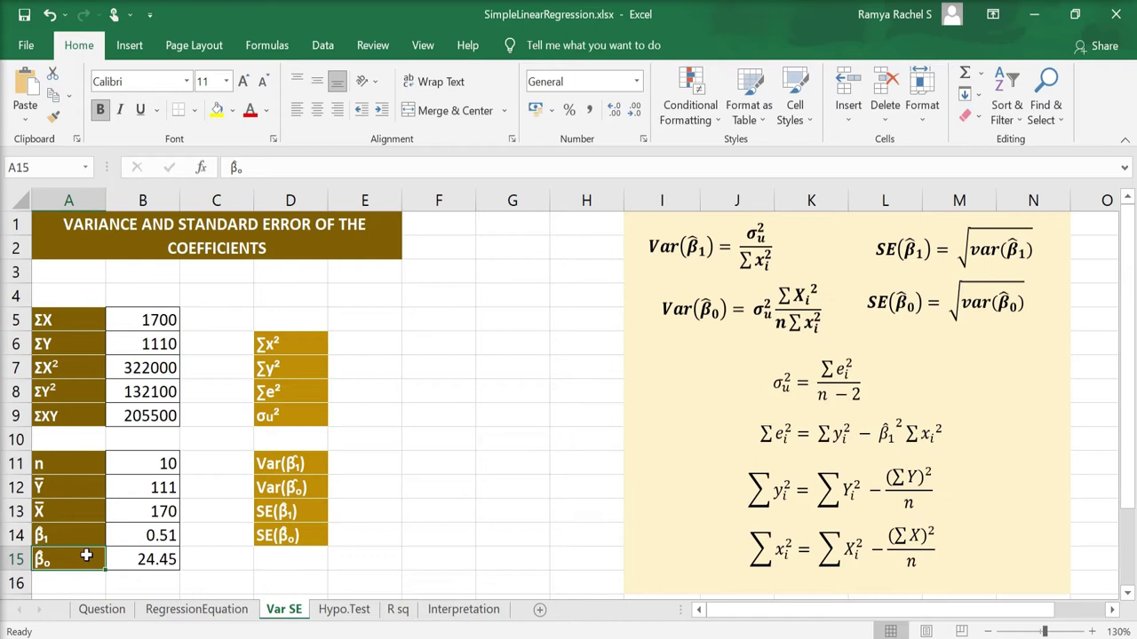
click(345, 340)
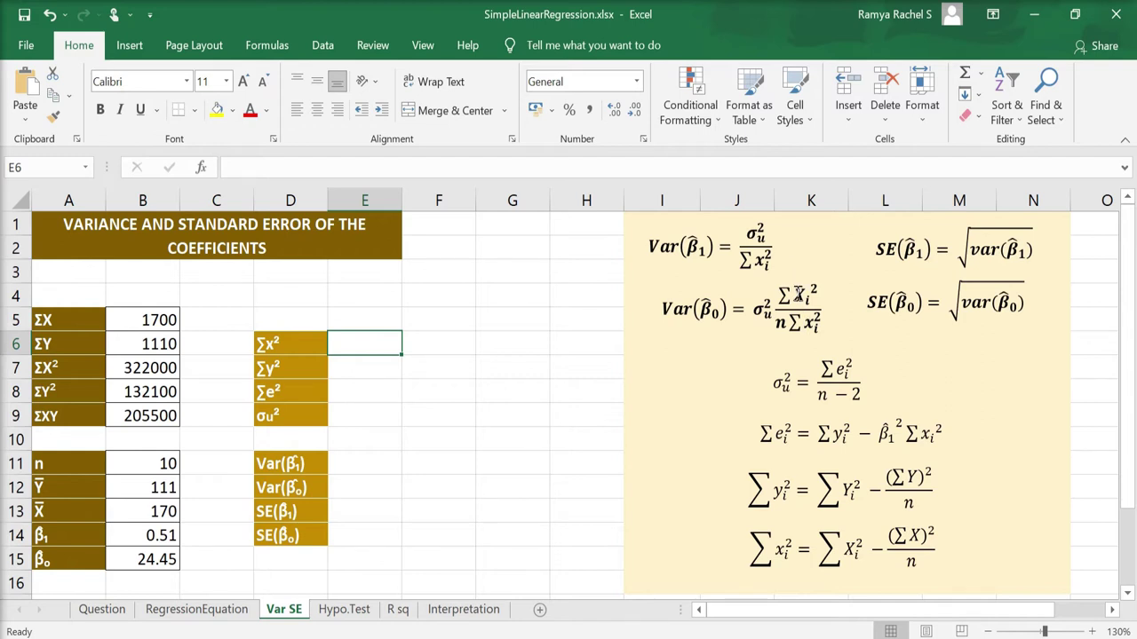
Edit the Var(β₀) equation so it reads σu²·ΣXi² over nΣxi², then exit editing
click(804, 298)
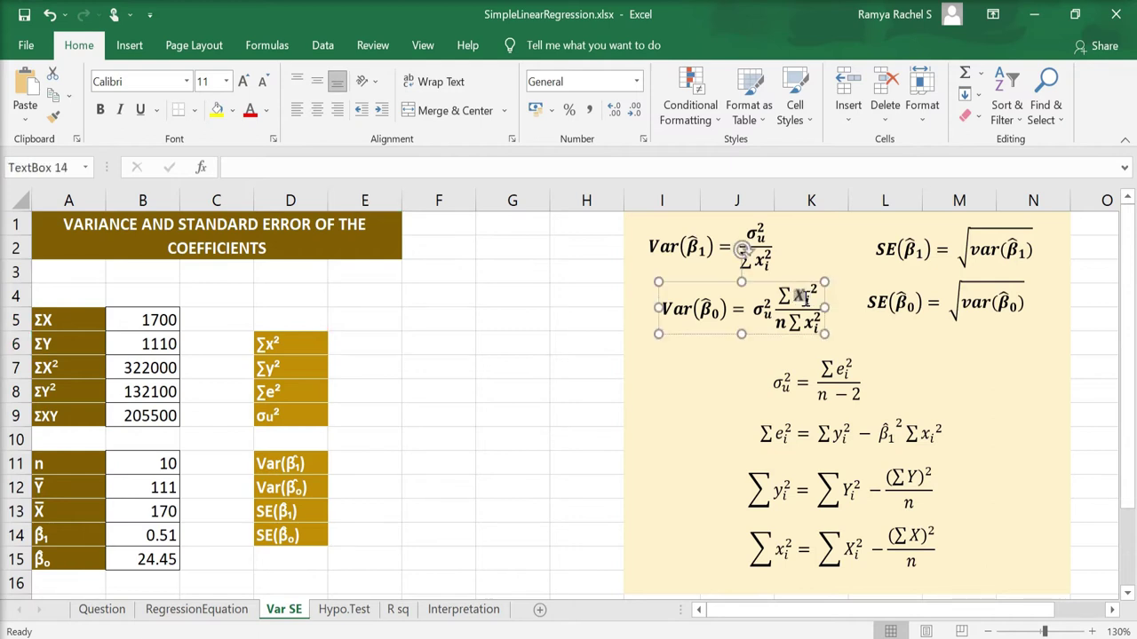
double_click(804, 299)
text(X)
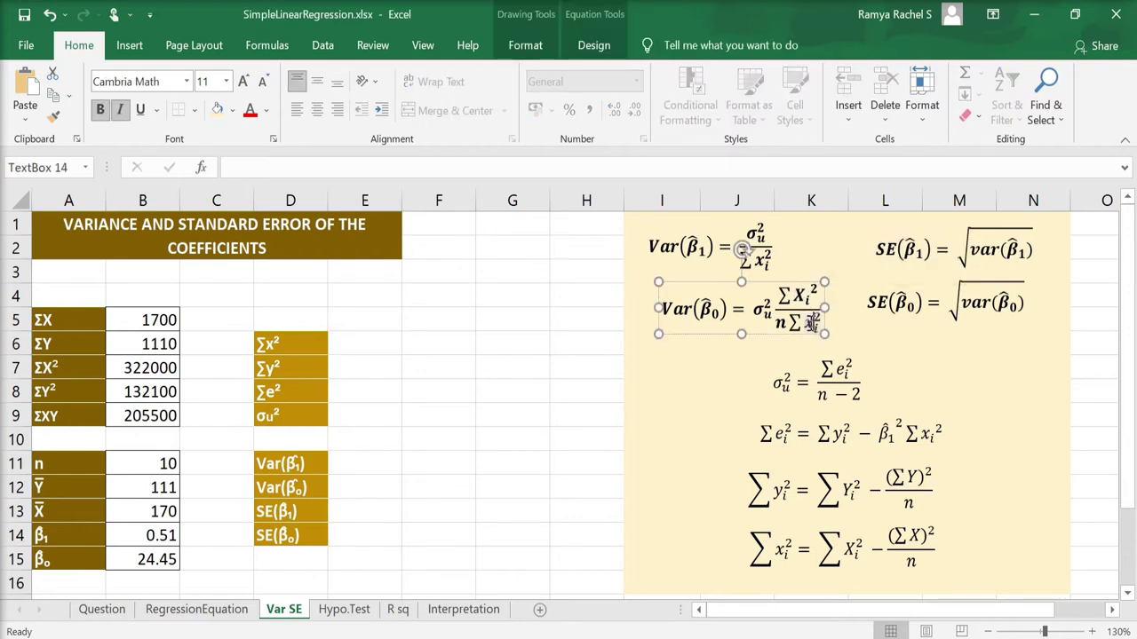
click(841, 342)
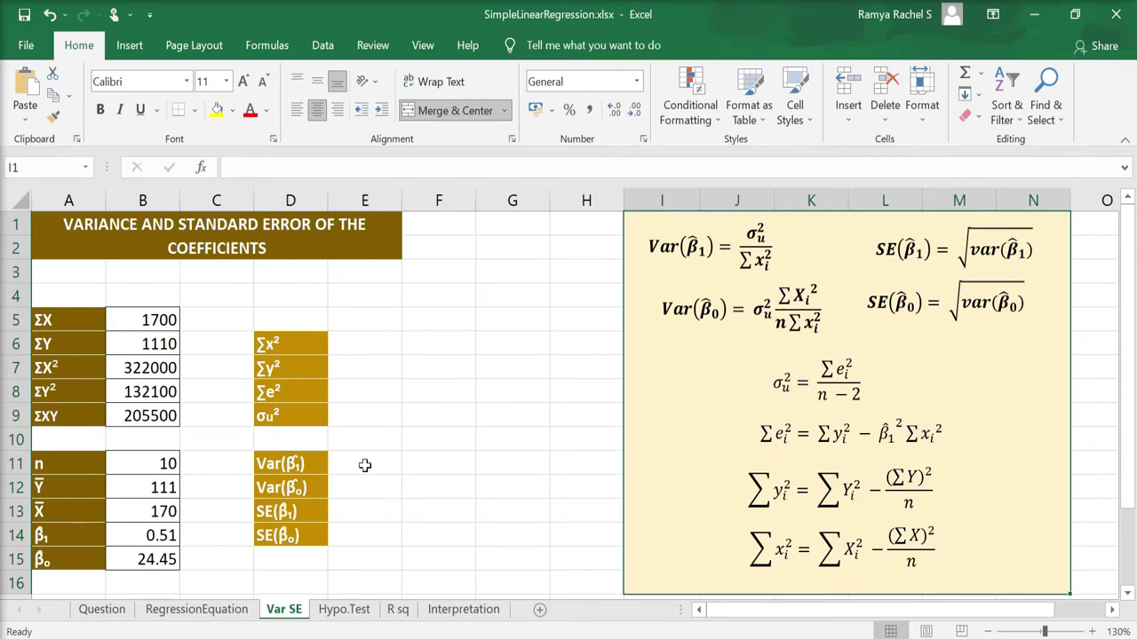
click(363, 342)
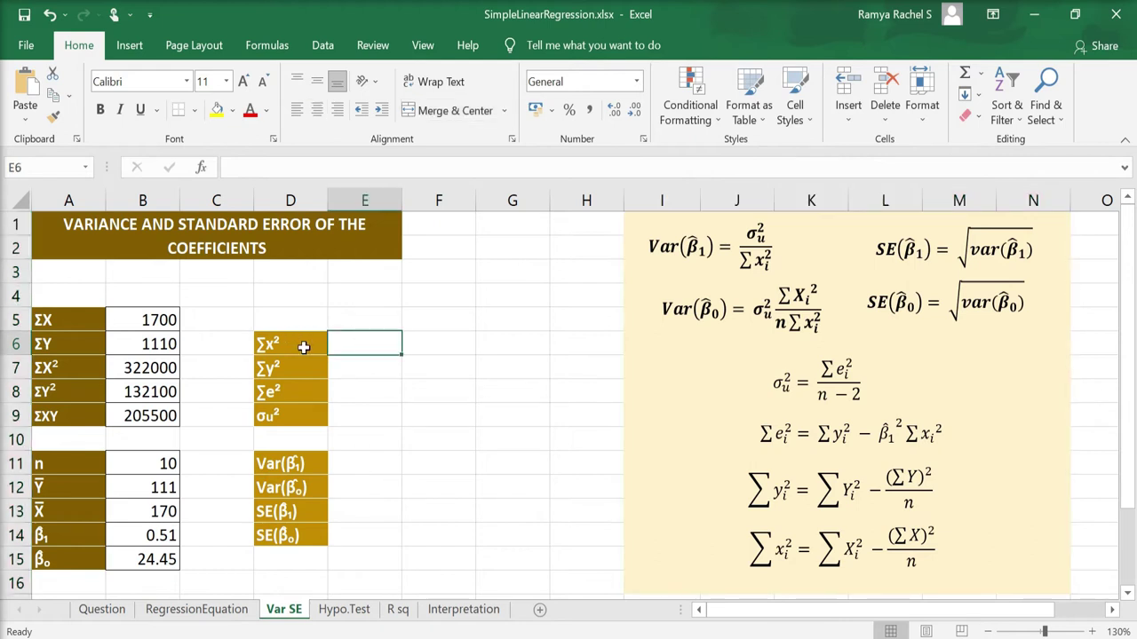
click(300, 343)
click(303, 371)
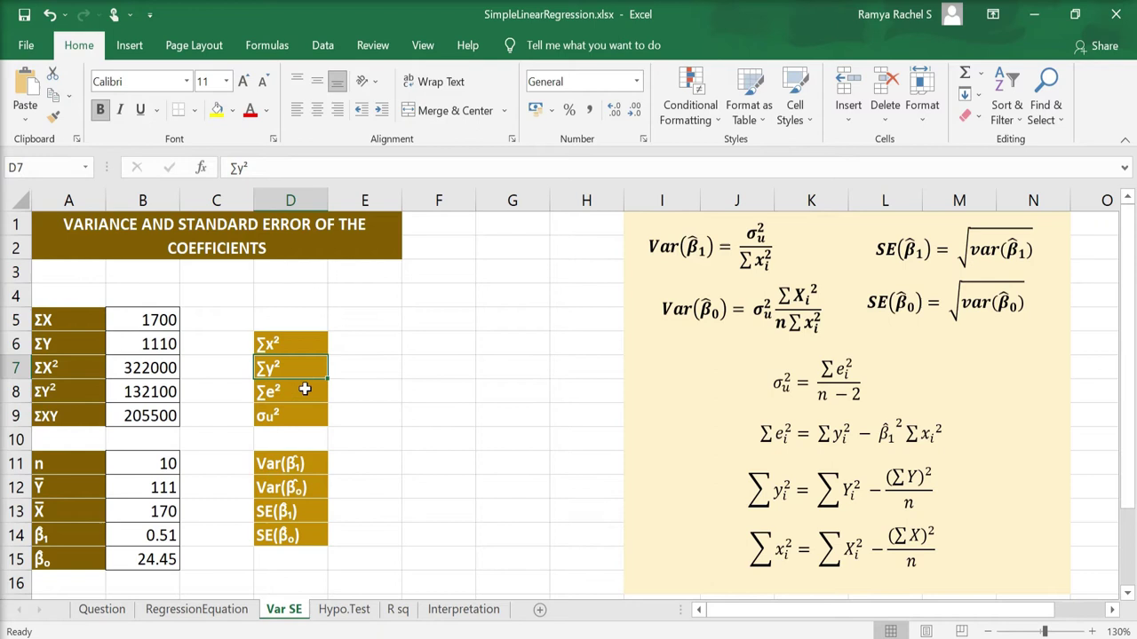
click(304, 395)
click(304, 415)
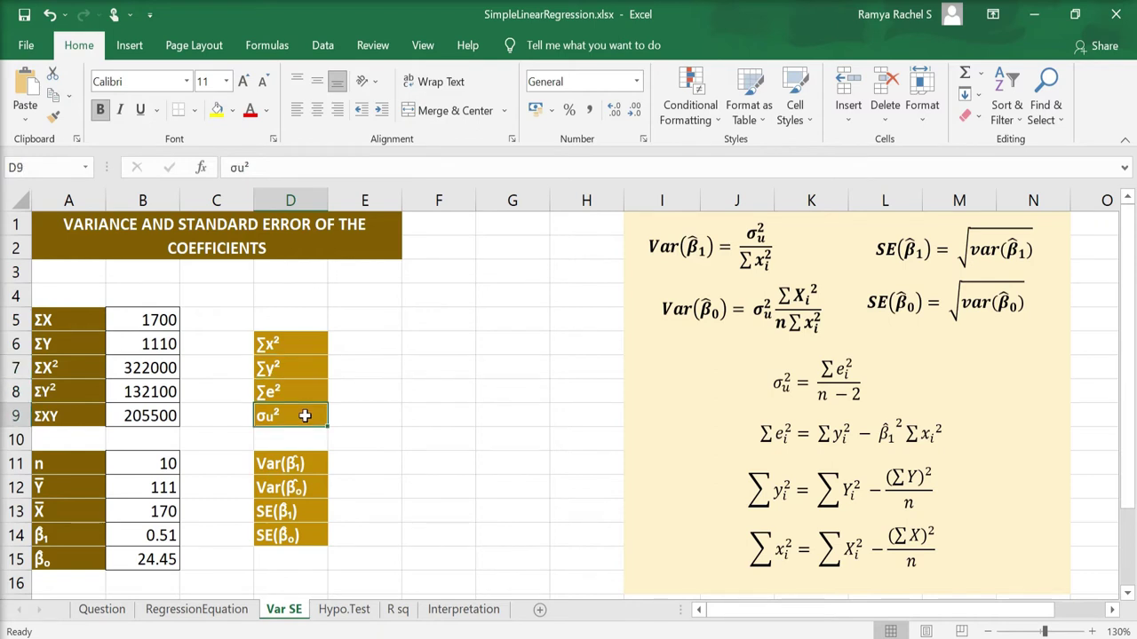
click(359, 338)
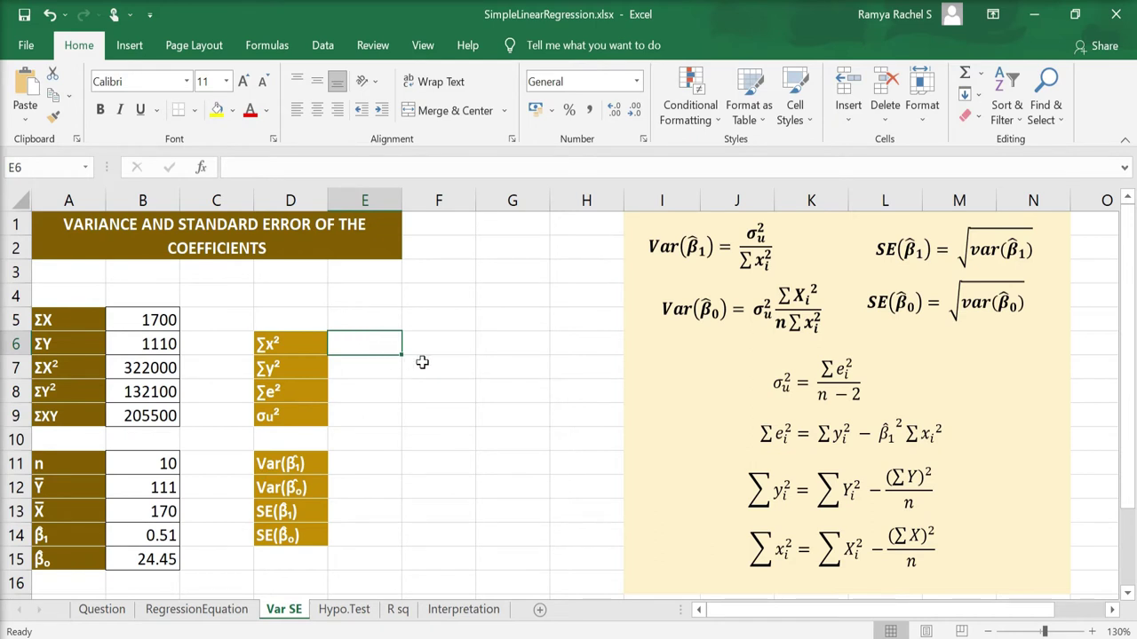
Enter =B7-((B5*B5)/B11) in E6 so ∑x² shows 33000
text(=)
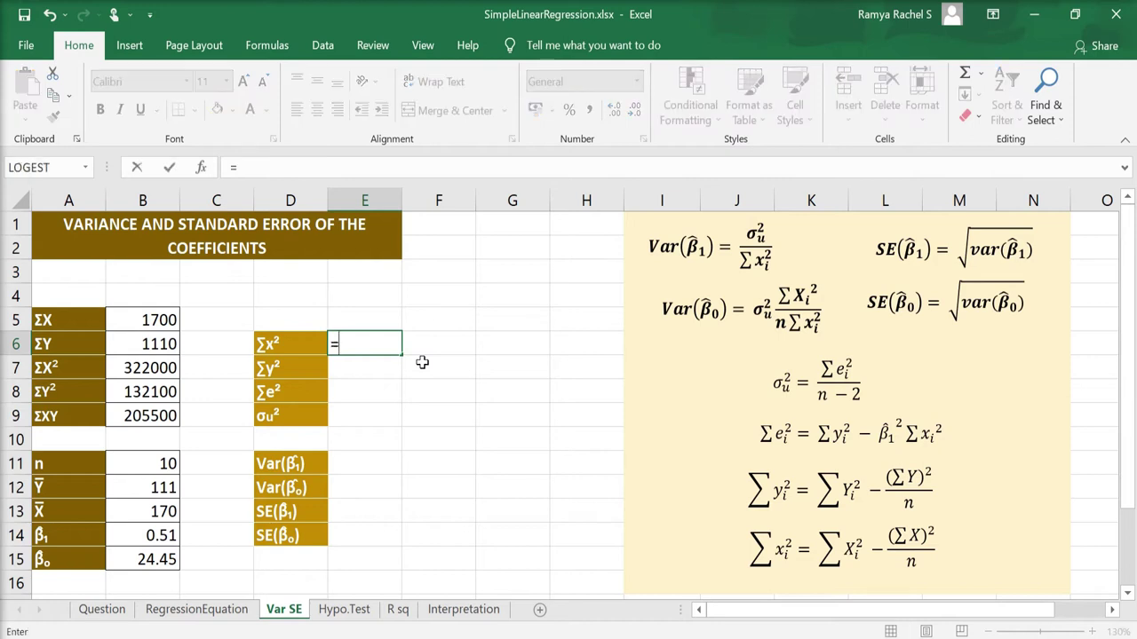
click(146, 368)
text(-)
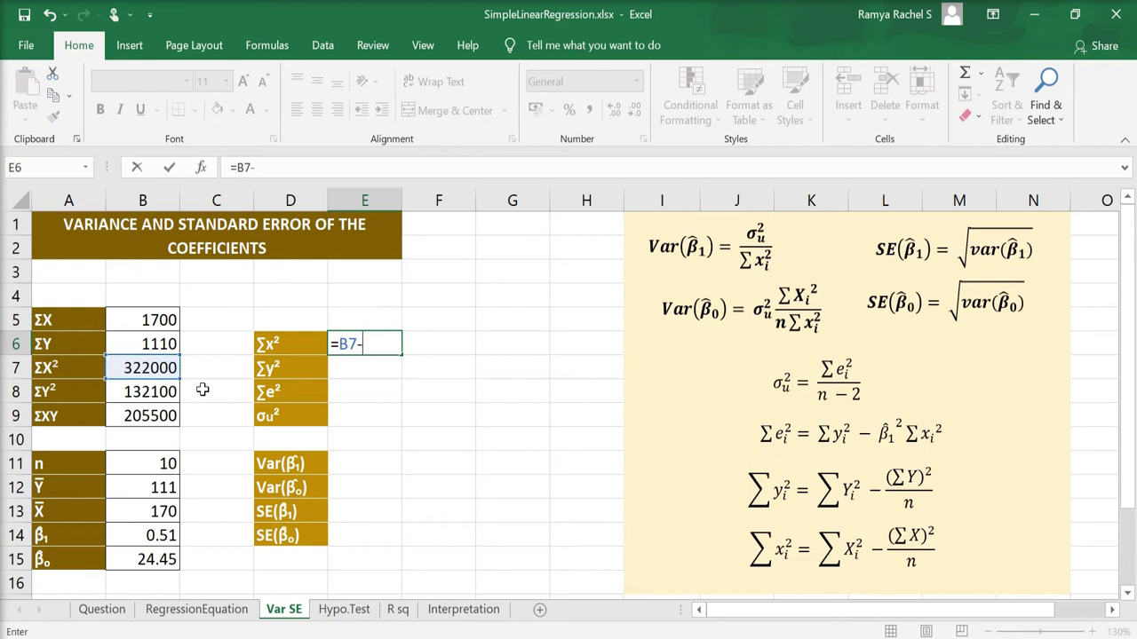
text((()
click(142, 323)
text(*)
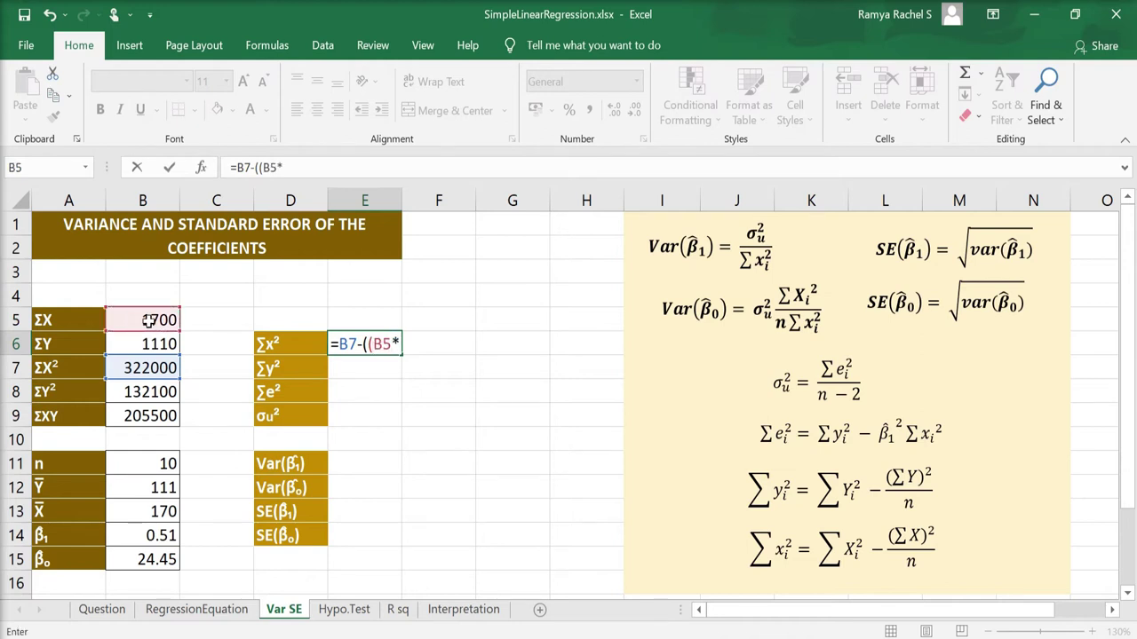
click(149, 320)
text())
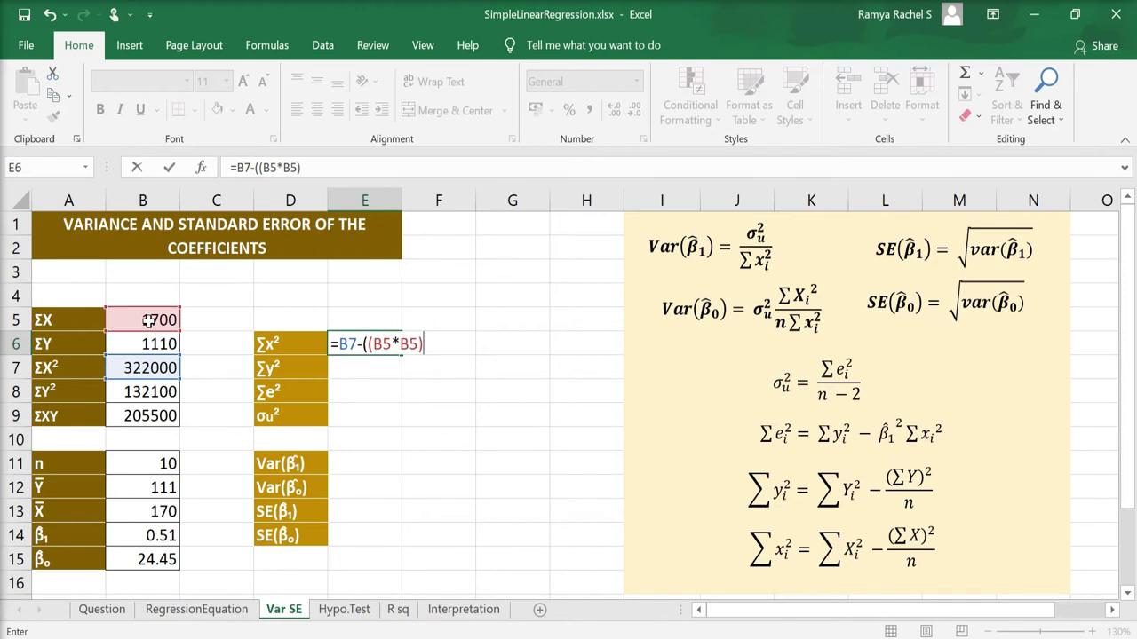
text(/)
click(148, 464)
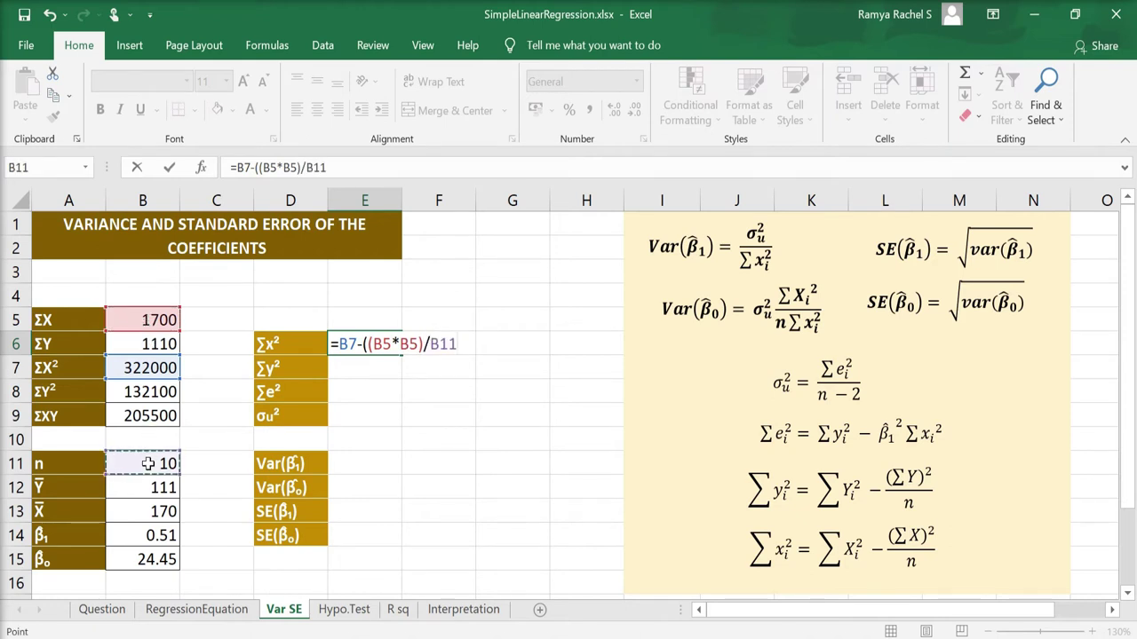
text())
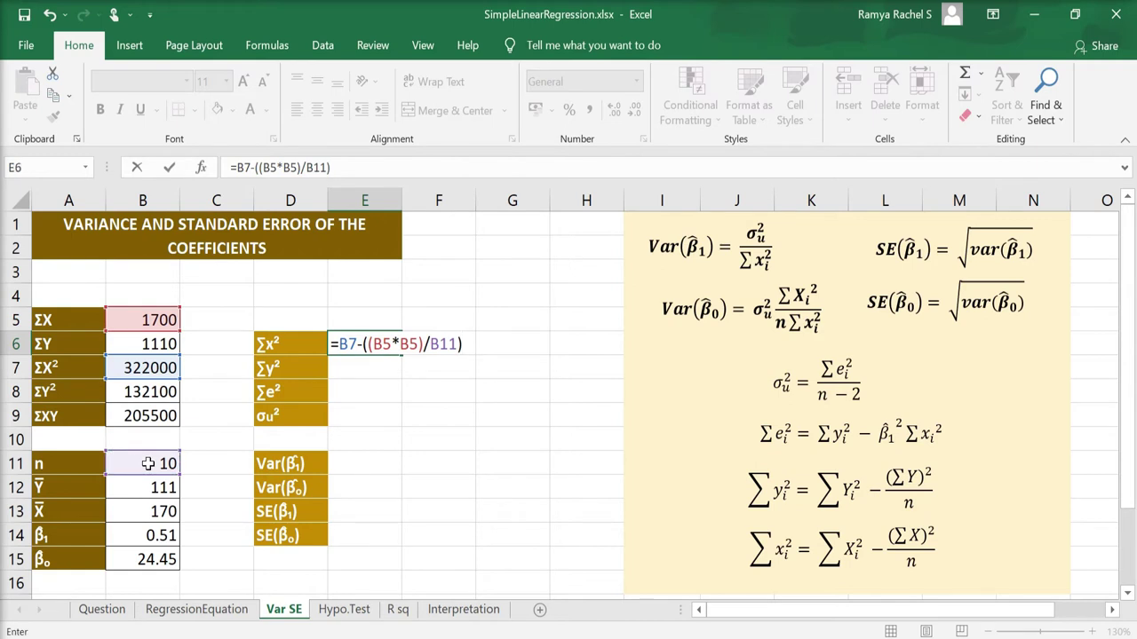
key(Return)
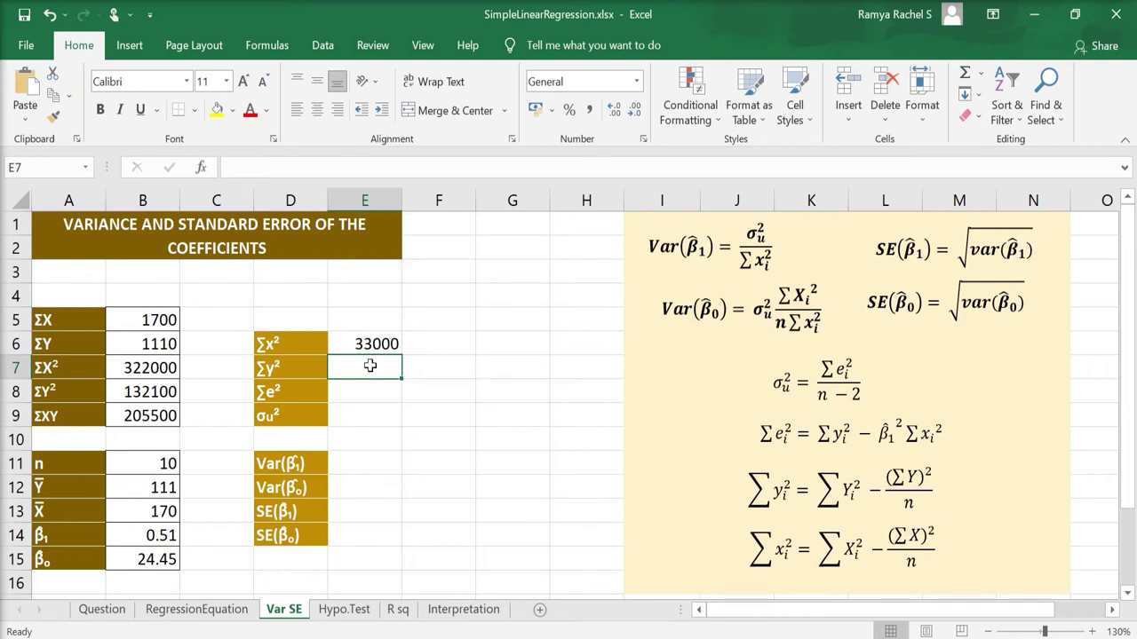
Enter =B8-((B6*B6)/B11) in E7 so ∑y² shows 8890
text(=)
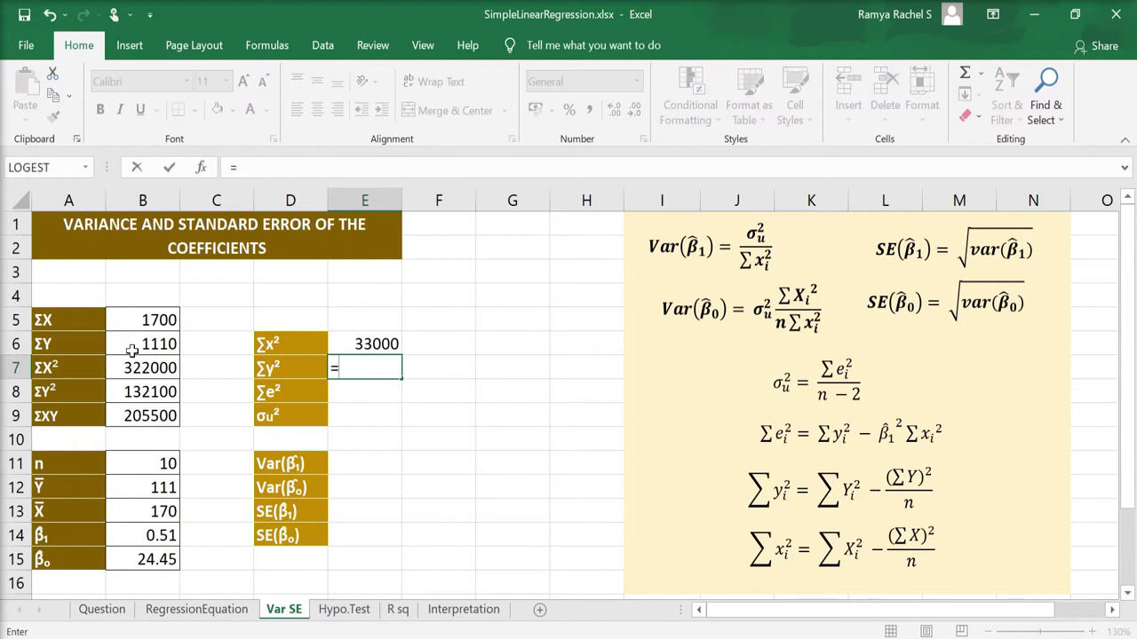
click(129, 392)
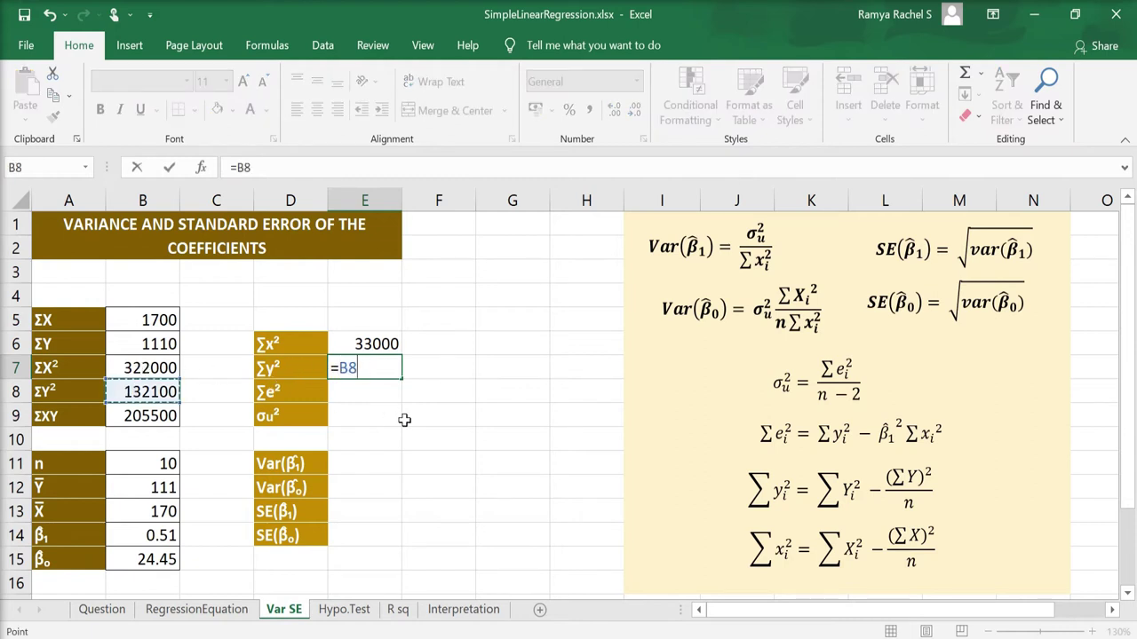
text(-)
text((()
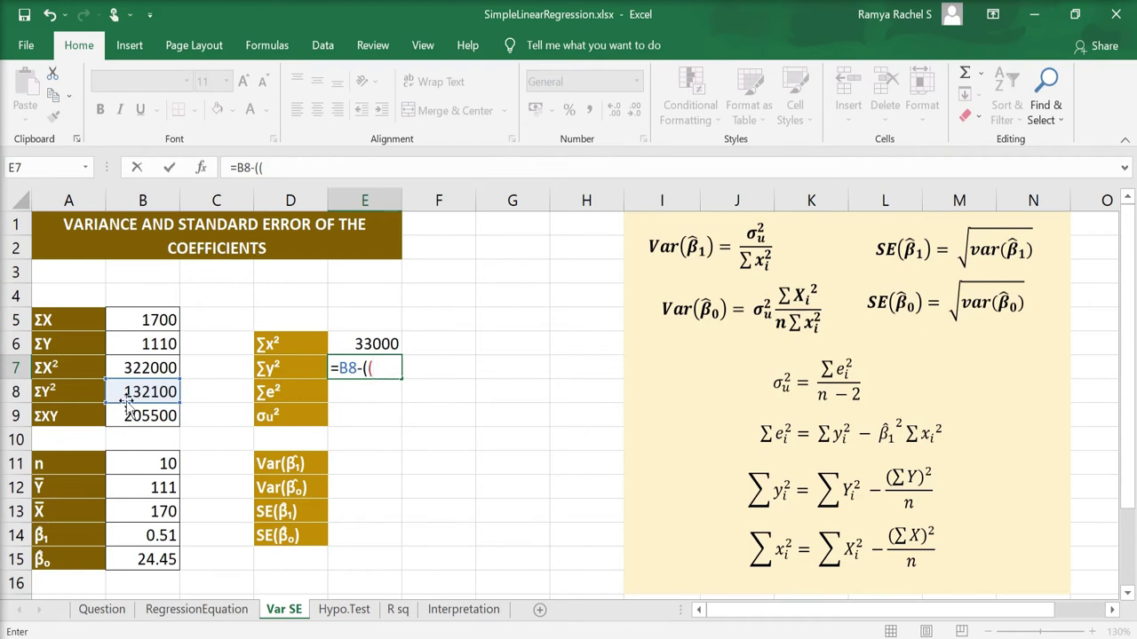
click(140, 344)
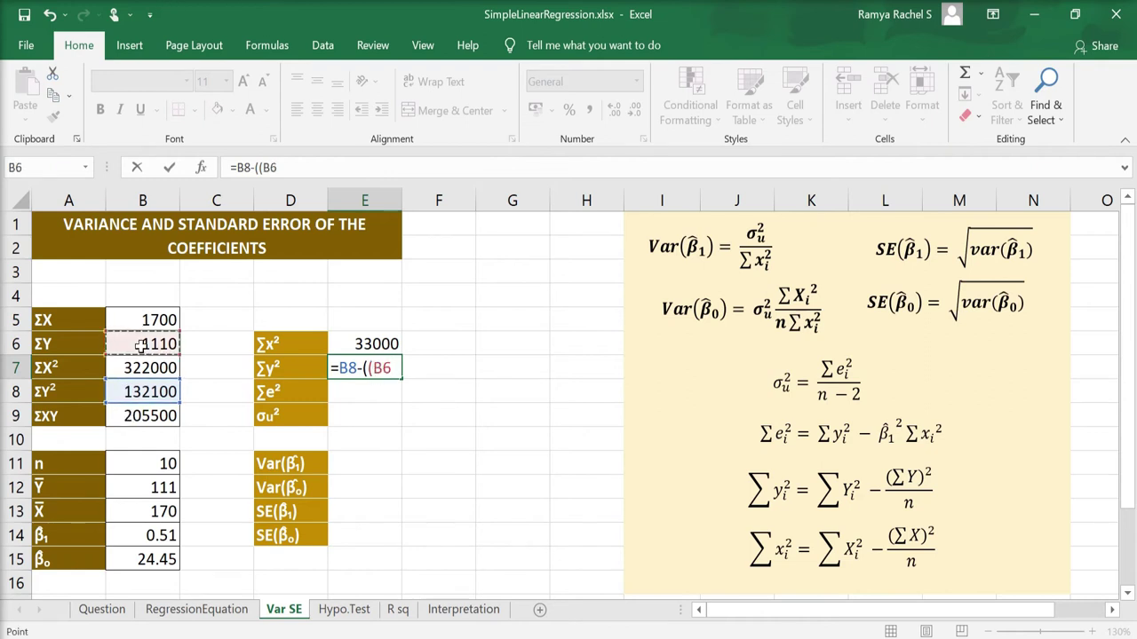
text(*)
click(141, 345)
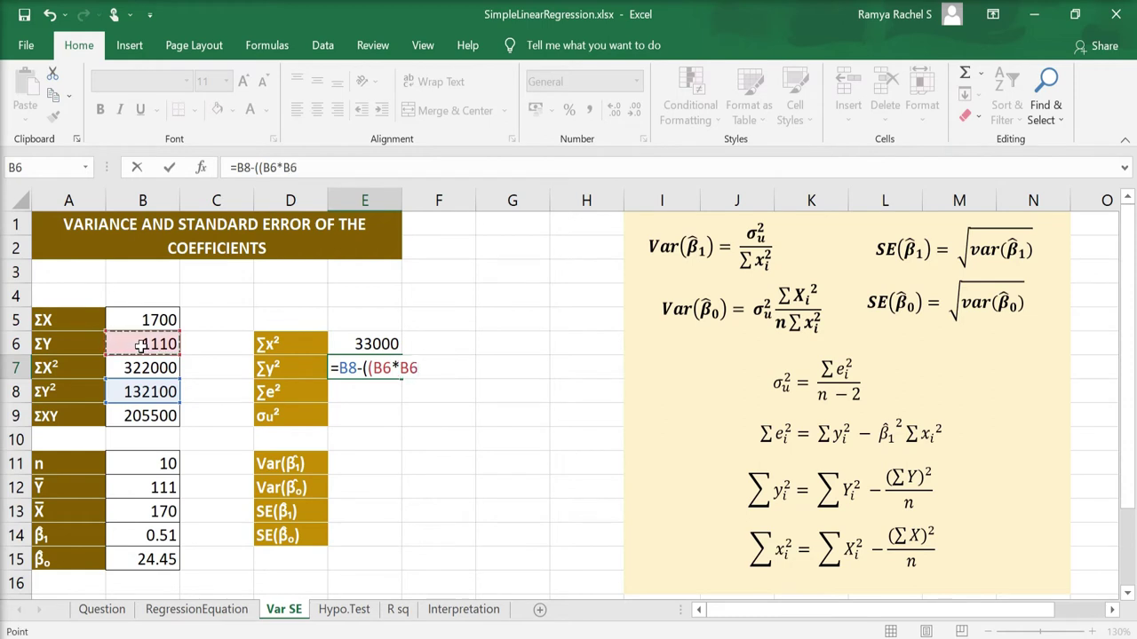
text()/)
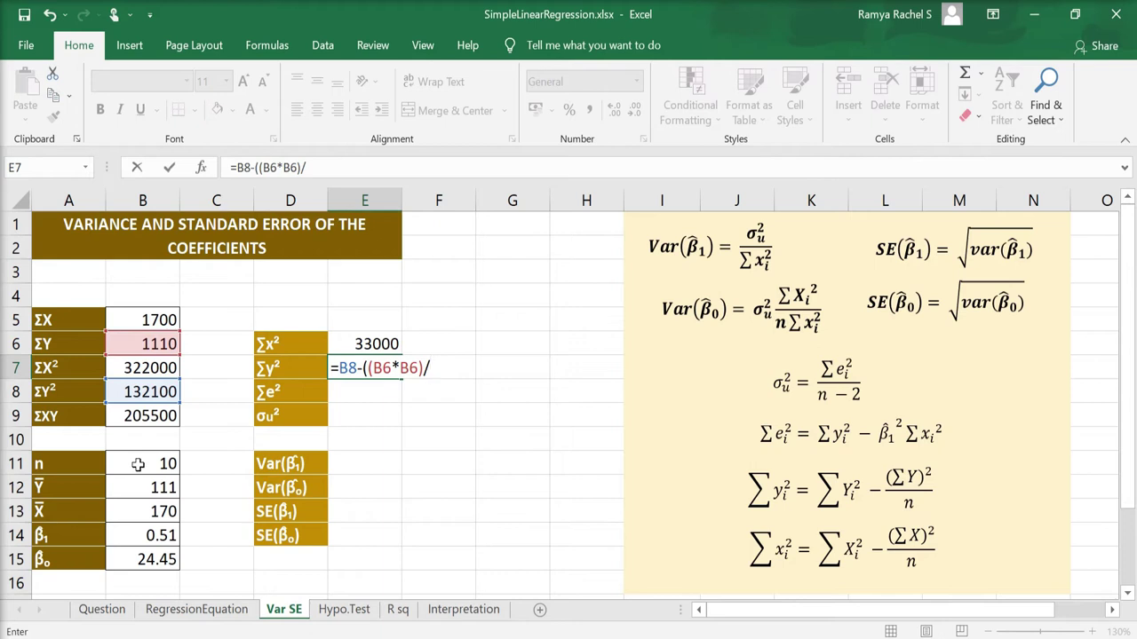
click(139, 465)
text())
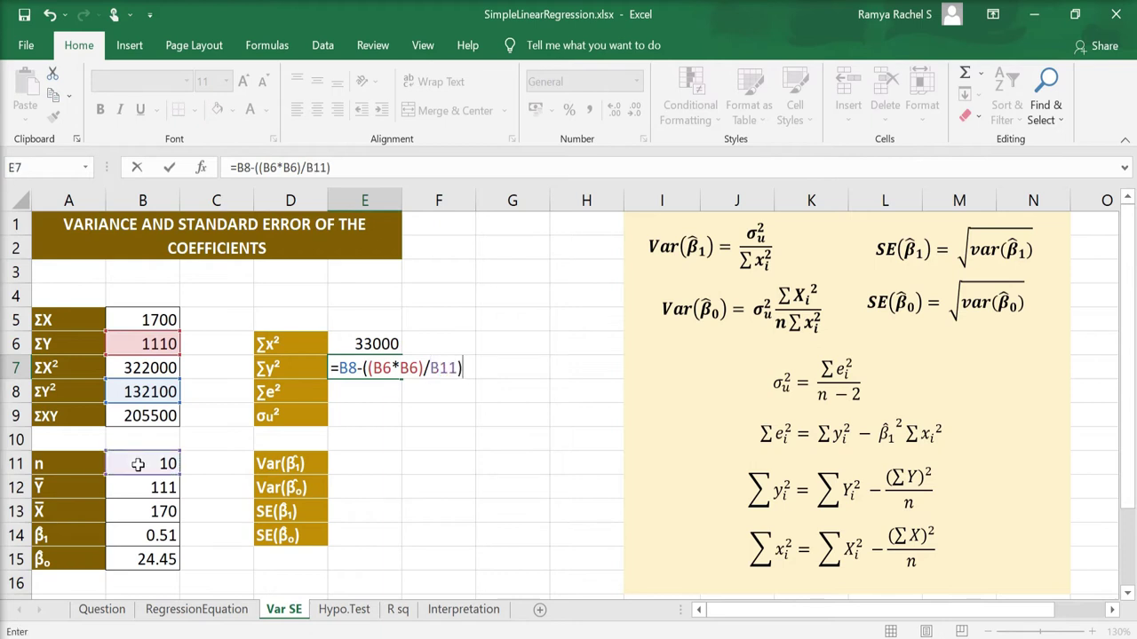
key(Return)
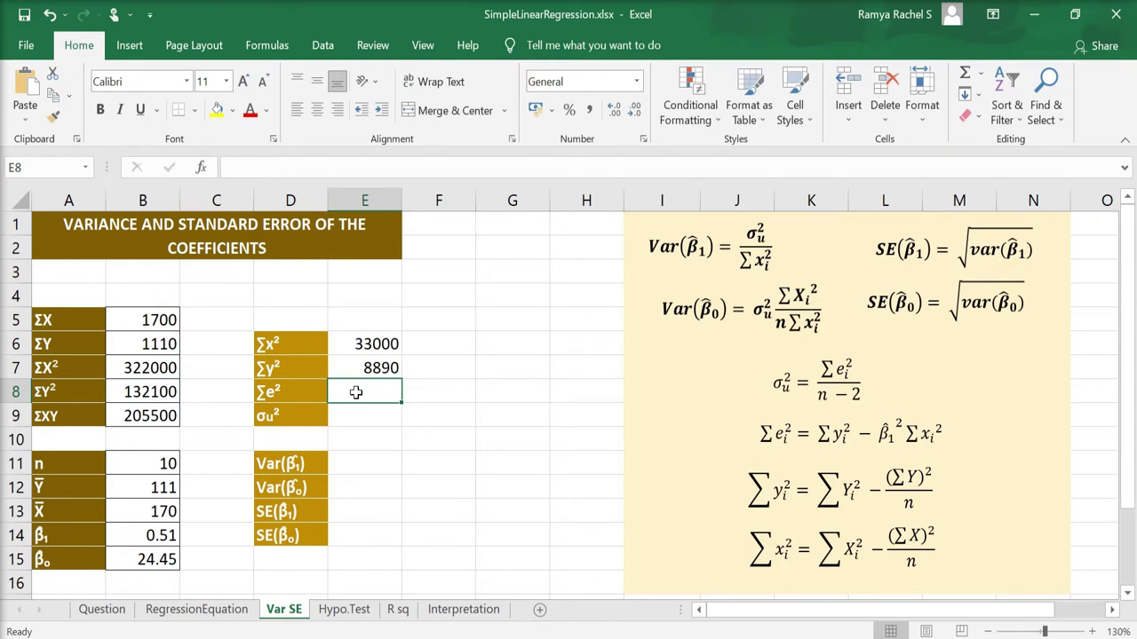
Undo the last entry, then enter =E7-((B14*B14)*E6) in E8 so Σe² shows 337.273
key(ctrl+z)
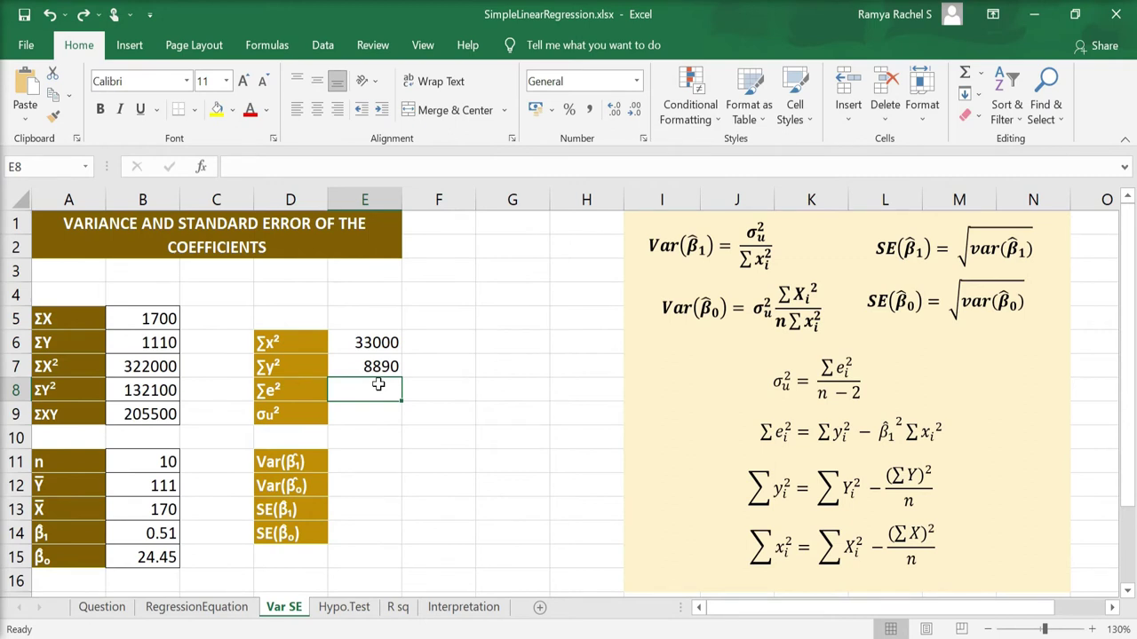
text(=)
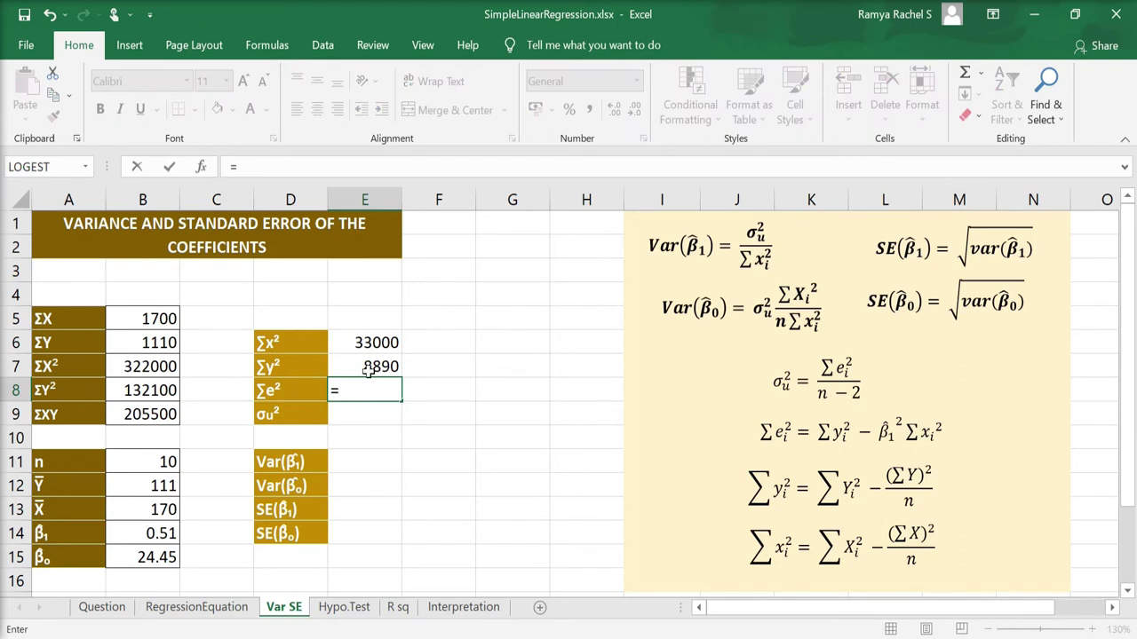
click(370, 367)
text(-)
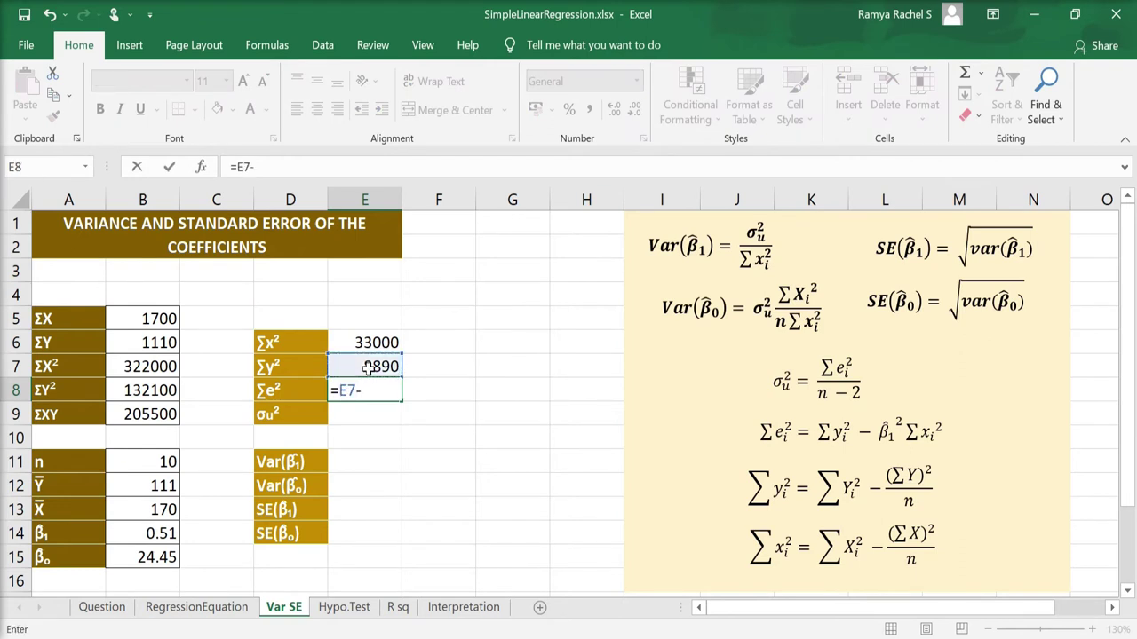
text(()
text(()
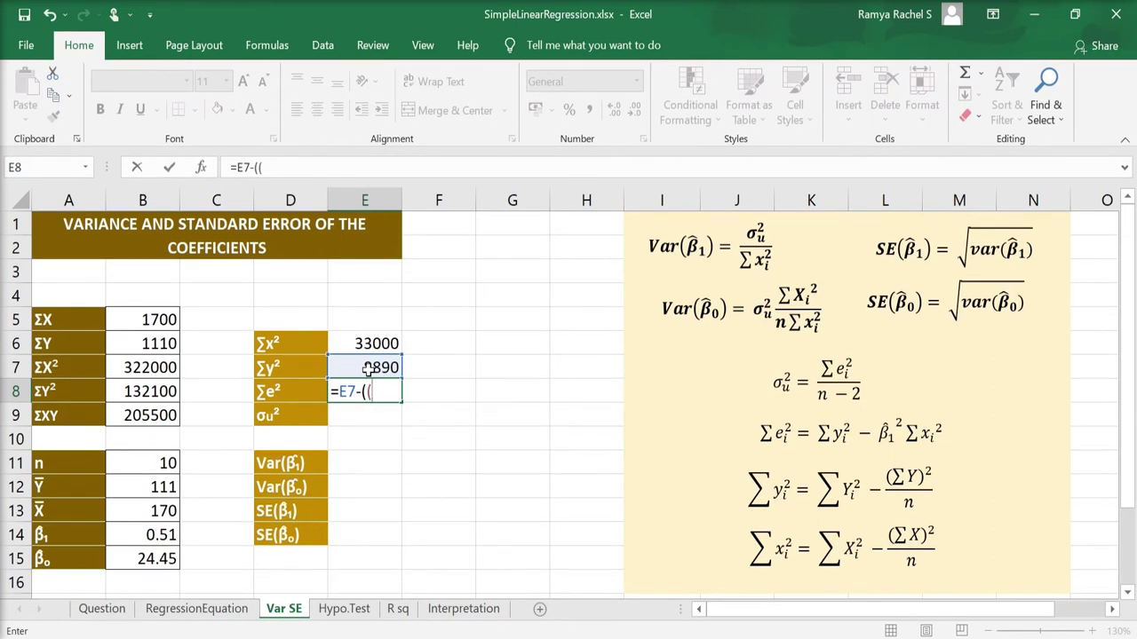
click(149, 535)
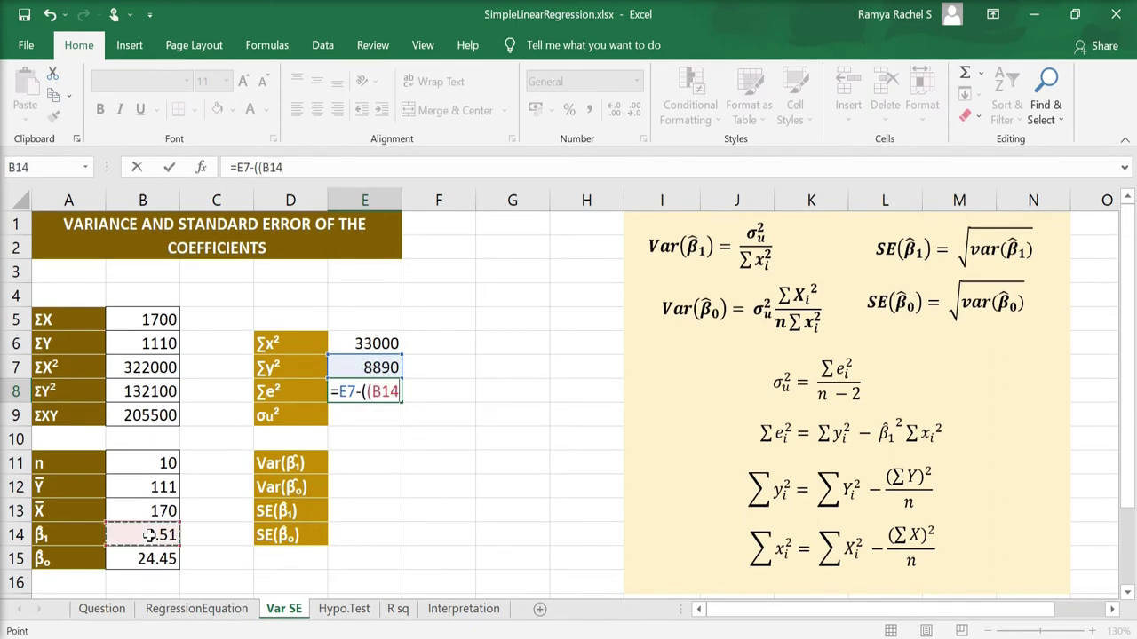
text(*)
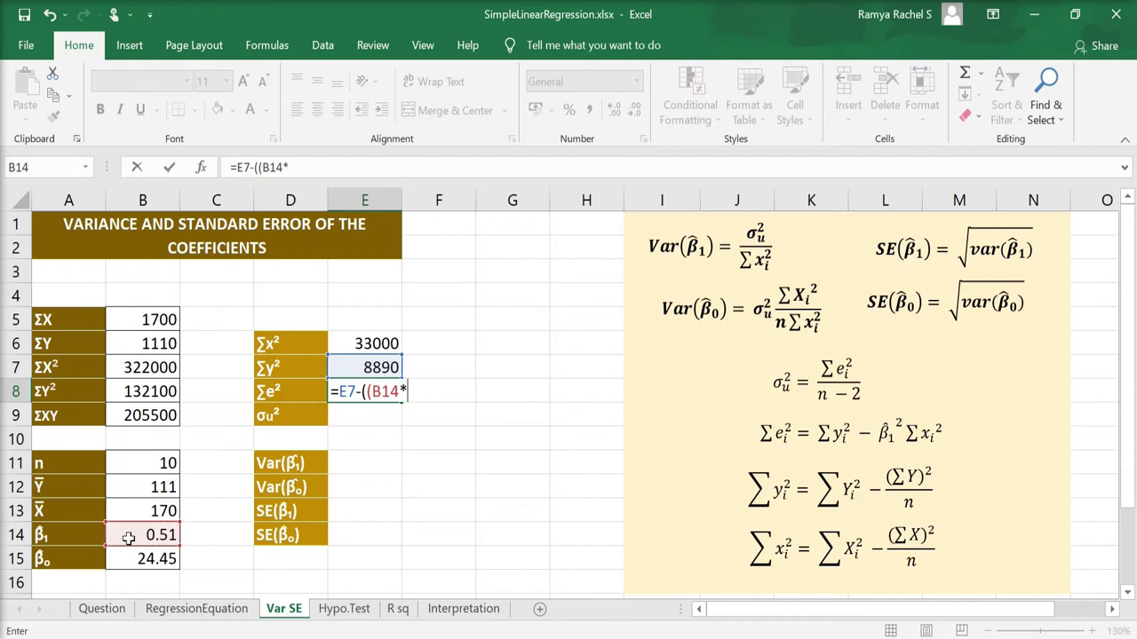
click(129, 538)
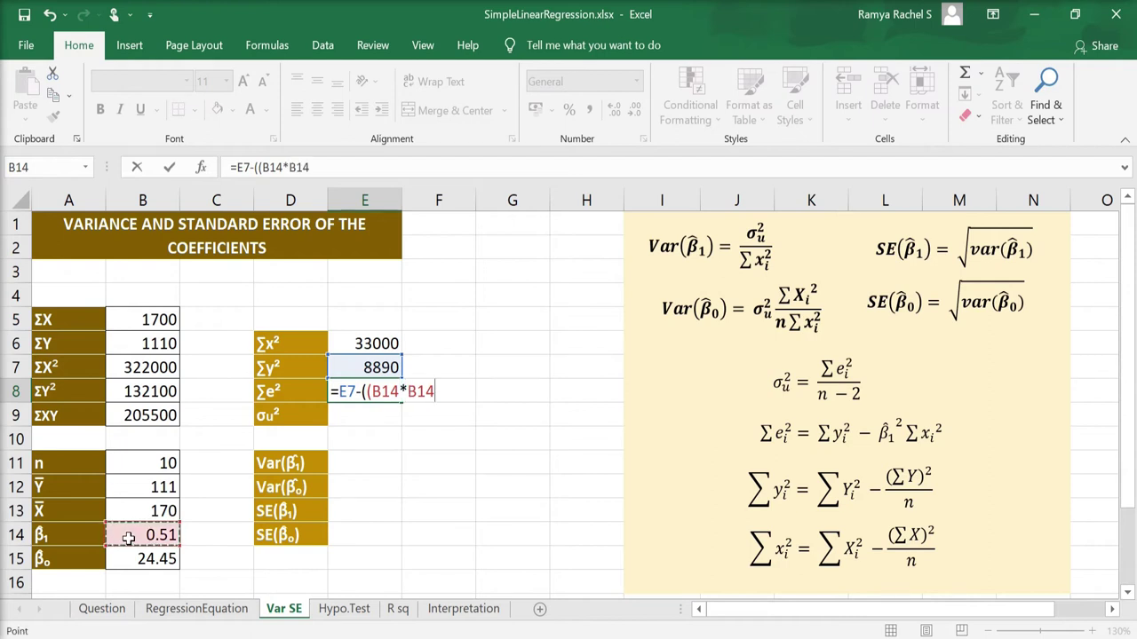
text())
text(*)
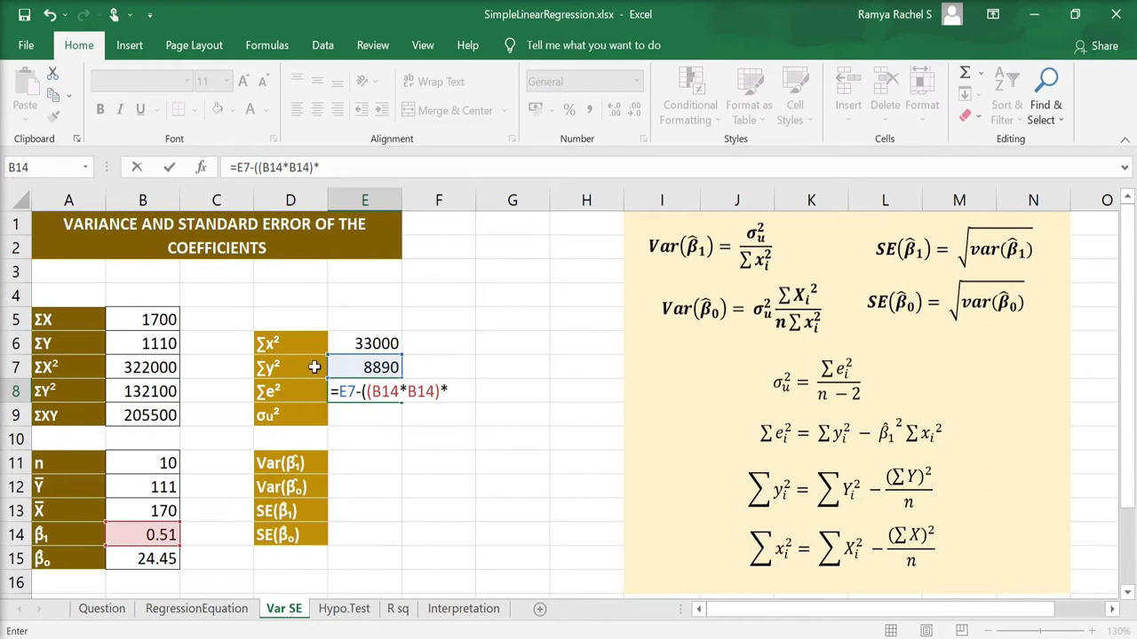
click(354, 345)
text())
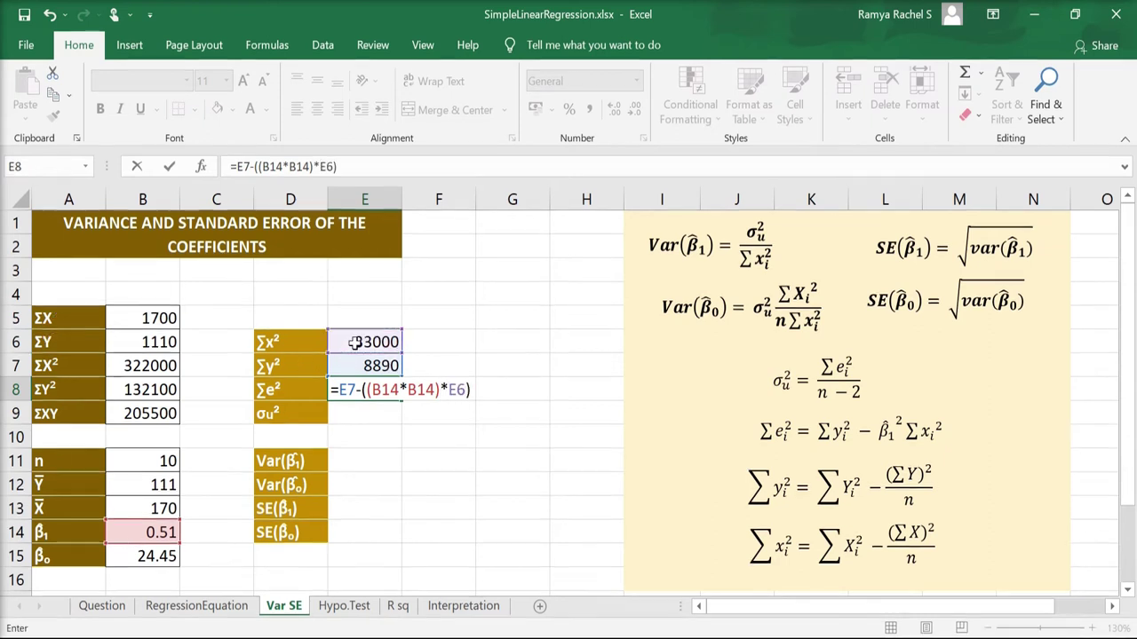
key(Return)
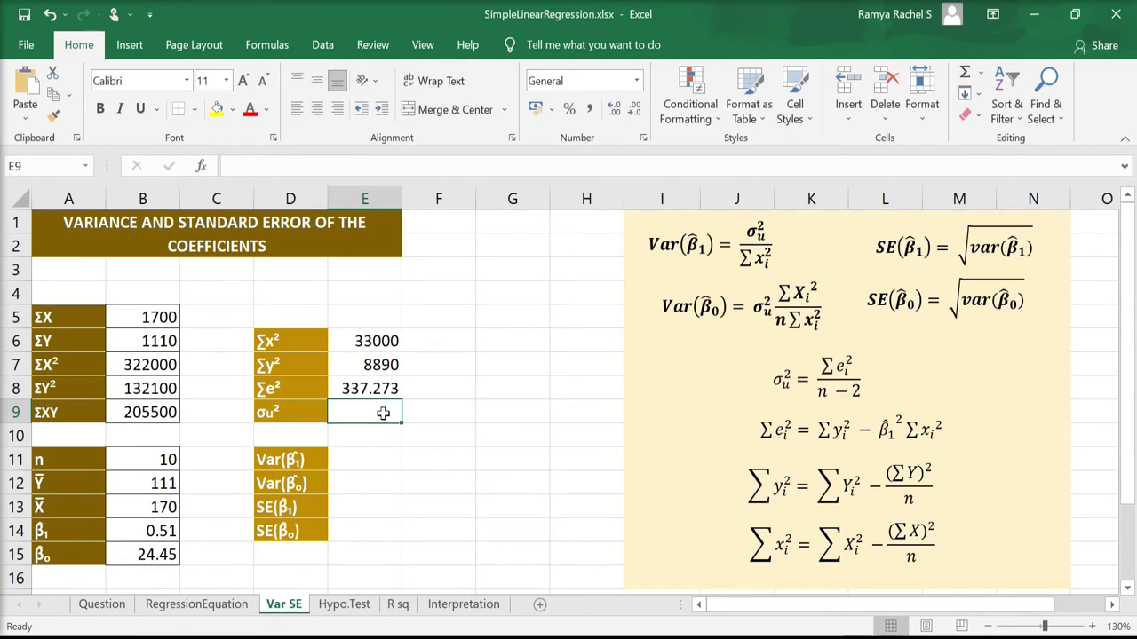
Enter =E8/(B11-2) in E9 so σu² reads 42.1591
text(=)
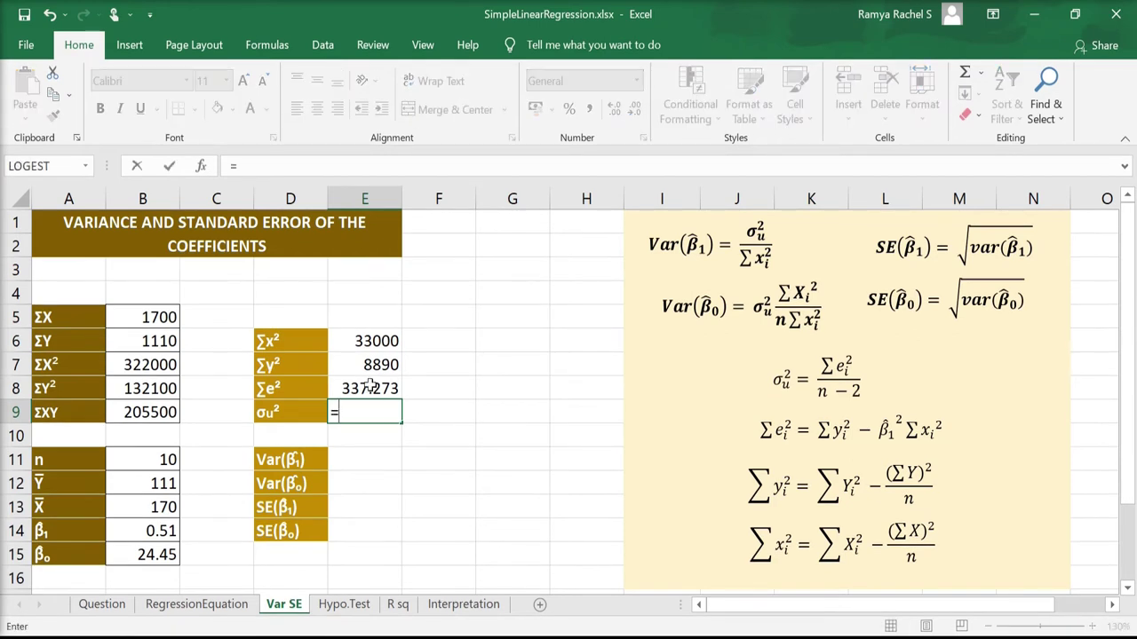
click(370, 386)
text(/)
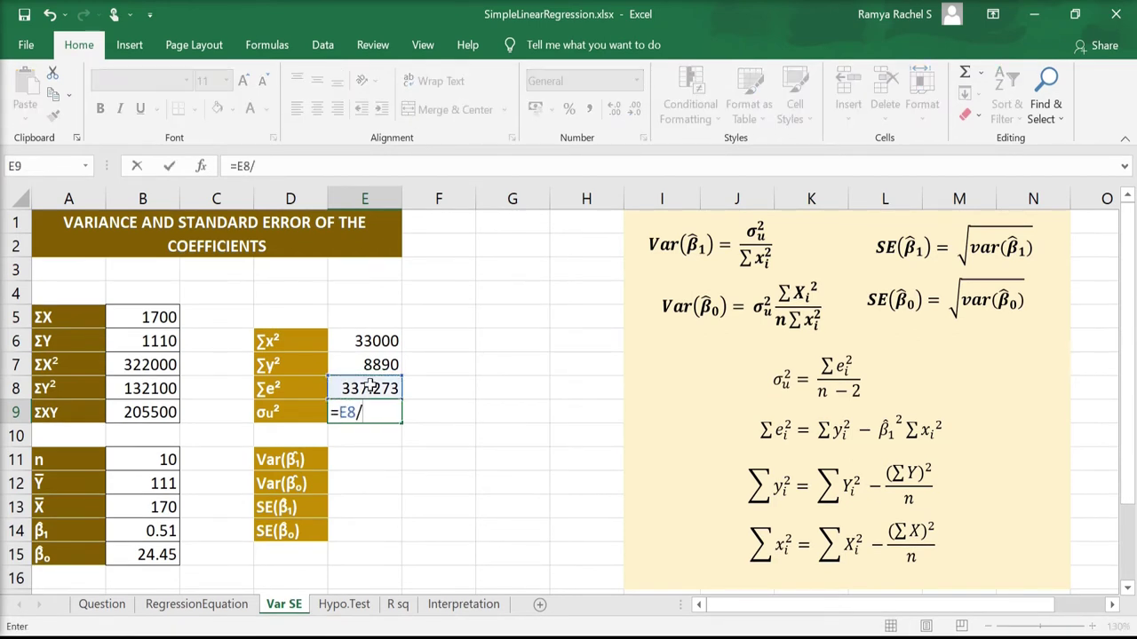
text(()
click(147, 465)
text(-2))
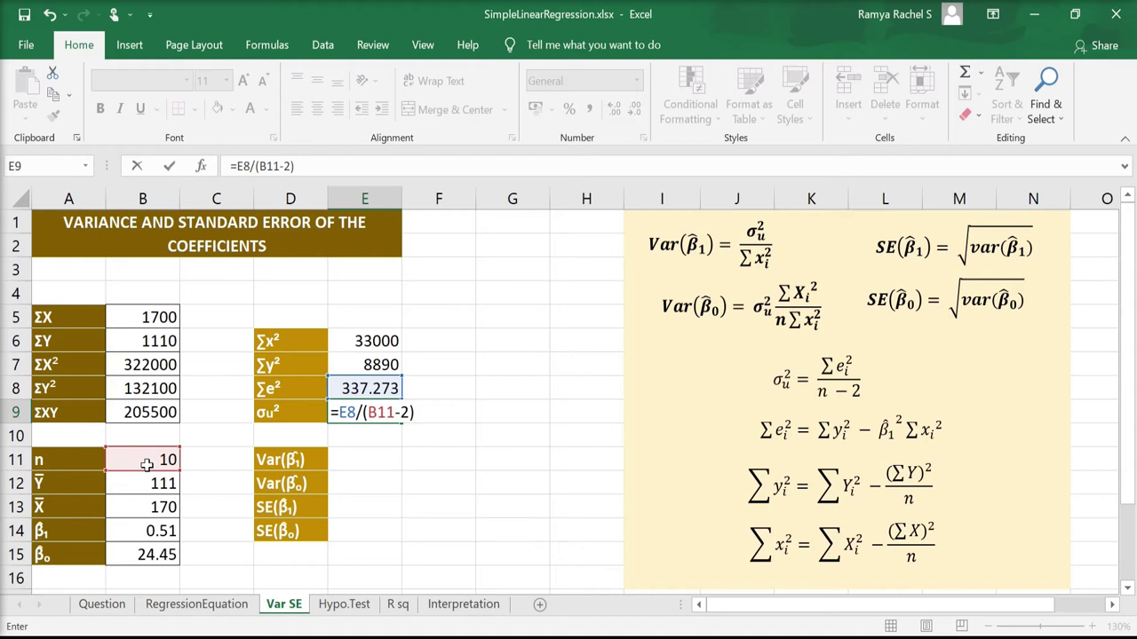
key(Return)
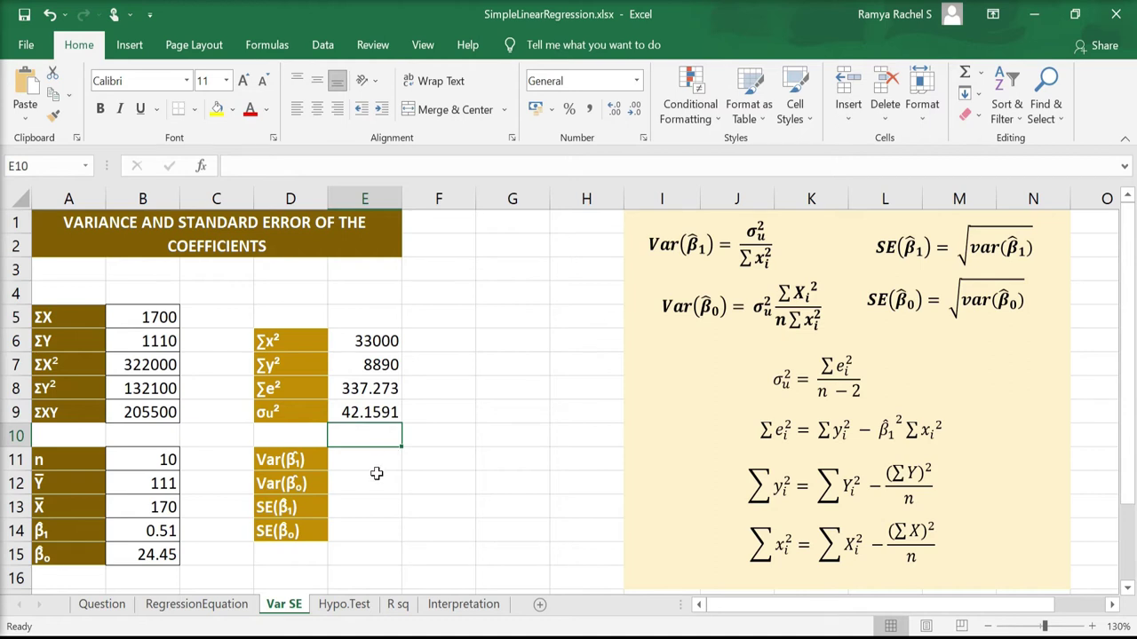
click(374, 460)
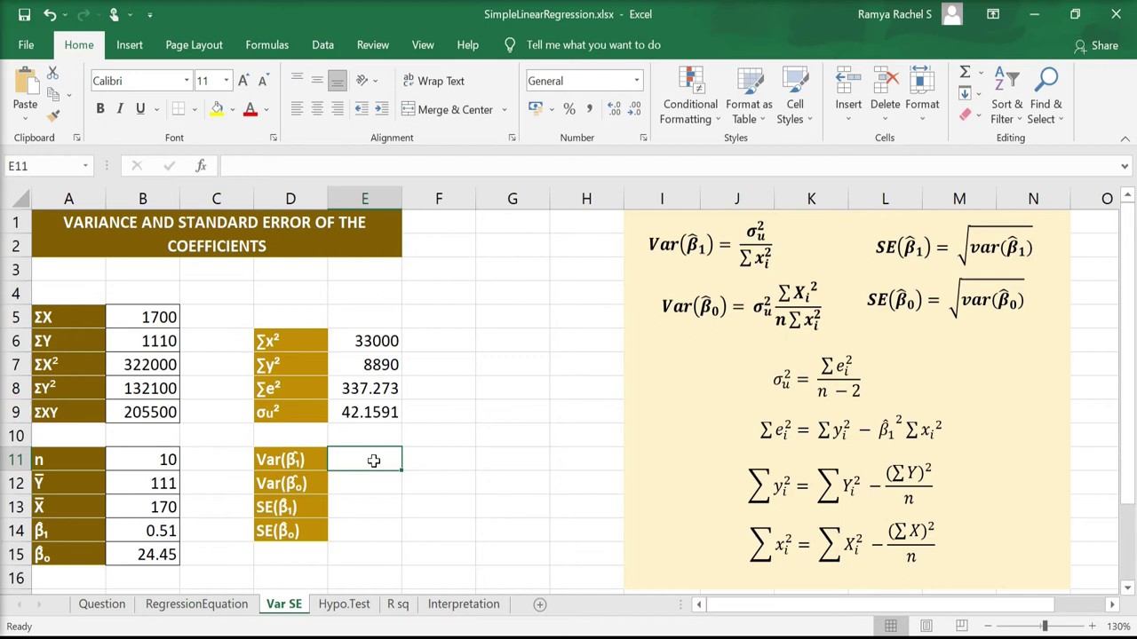
Enter =E9/E6 in E11 so Var(β₁) shows 0.00128
text(=)
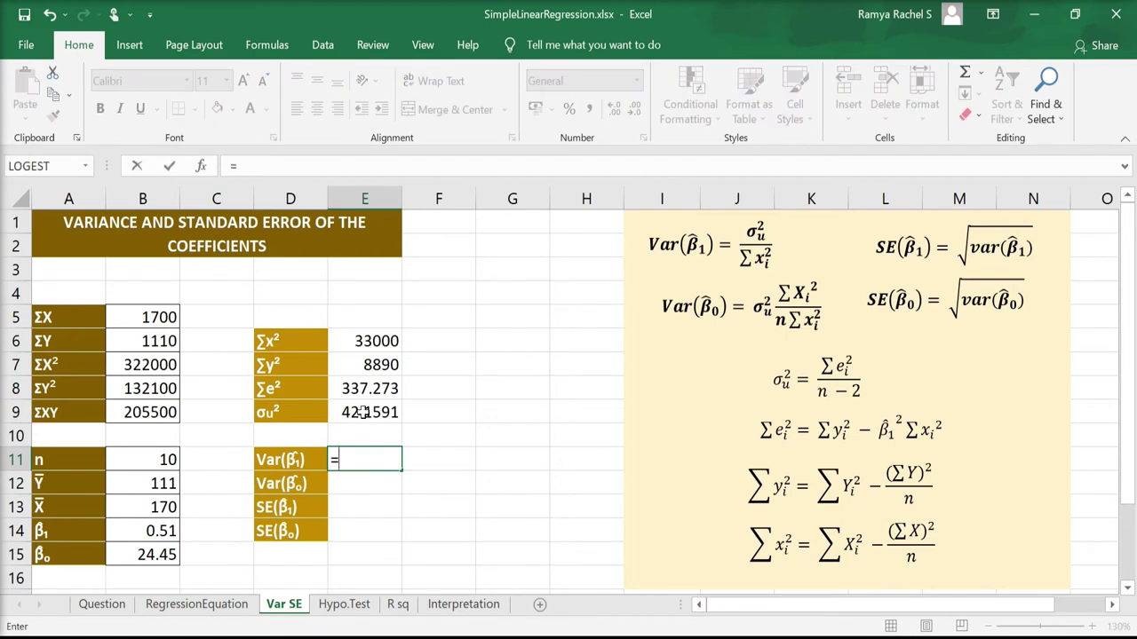
click(363, 412)
text(/)
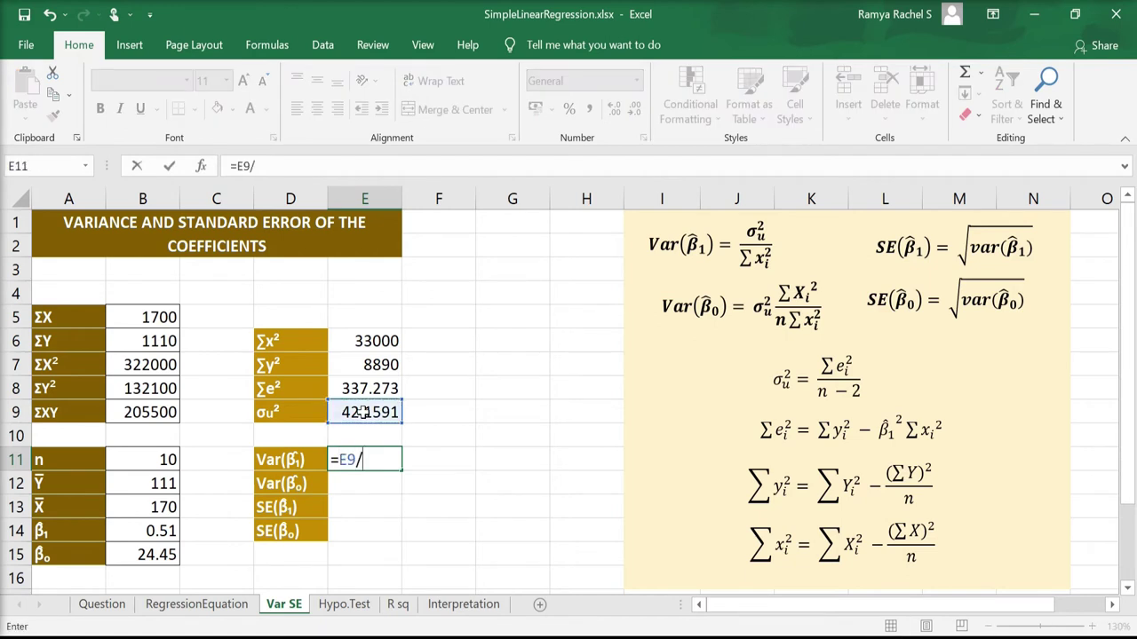
click(364, 340)
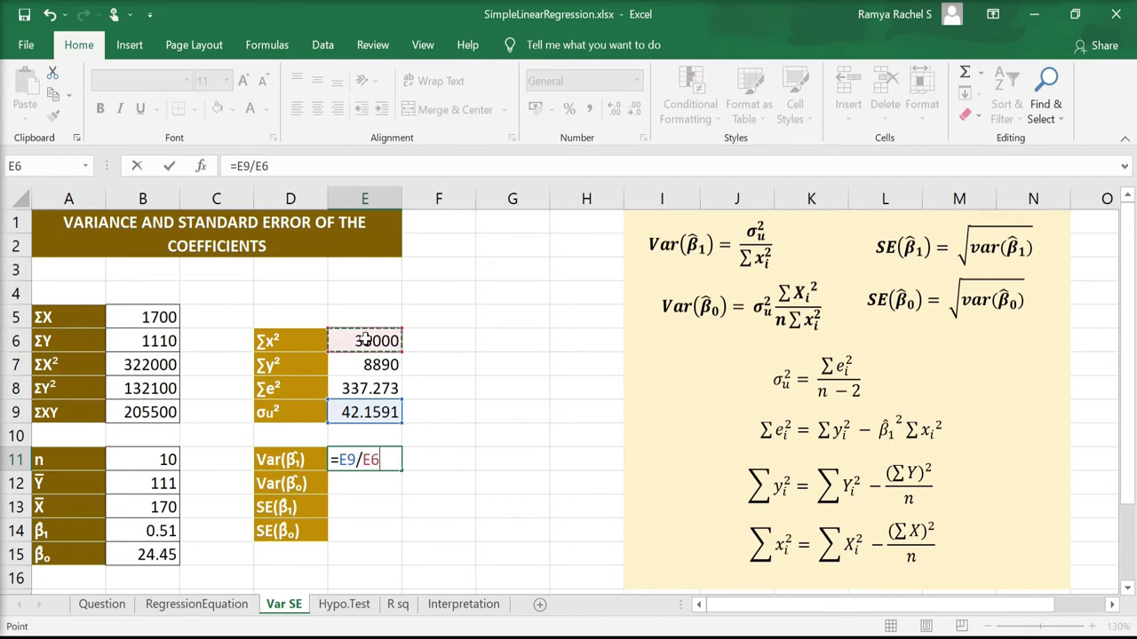
key(Return)
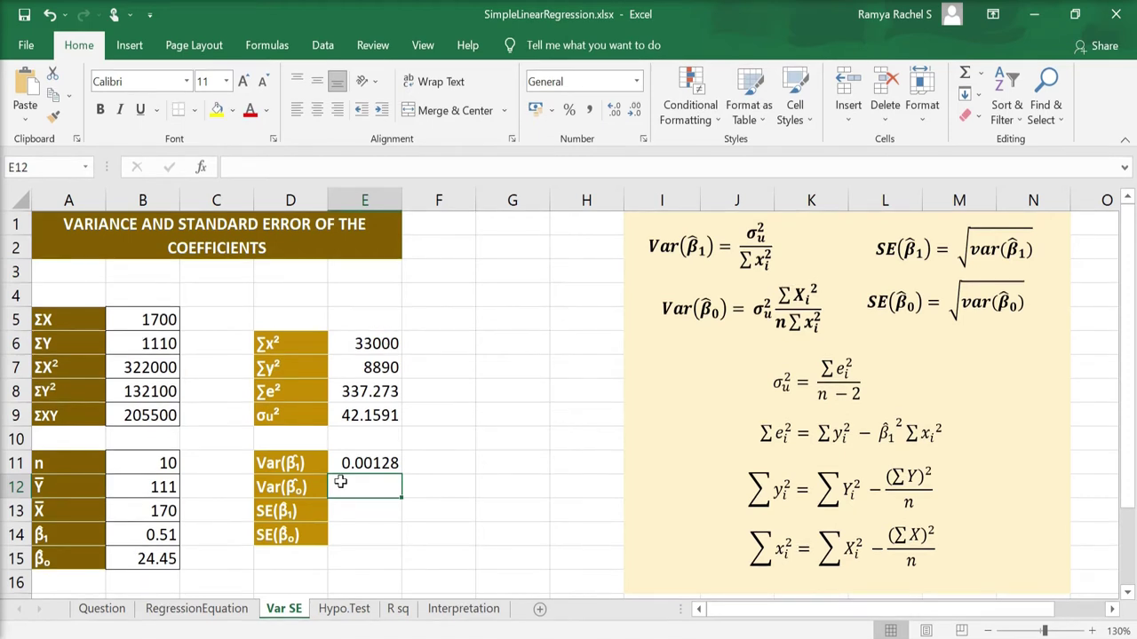
Enter =E9*B7/(B11*E6) in E12 so Var(β₀) reads 41.1371
text(=)
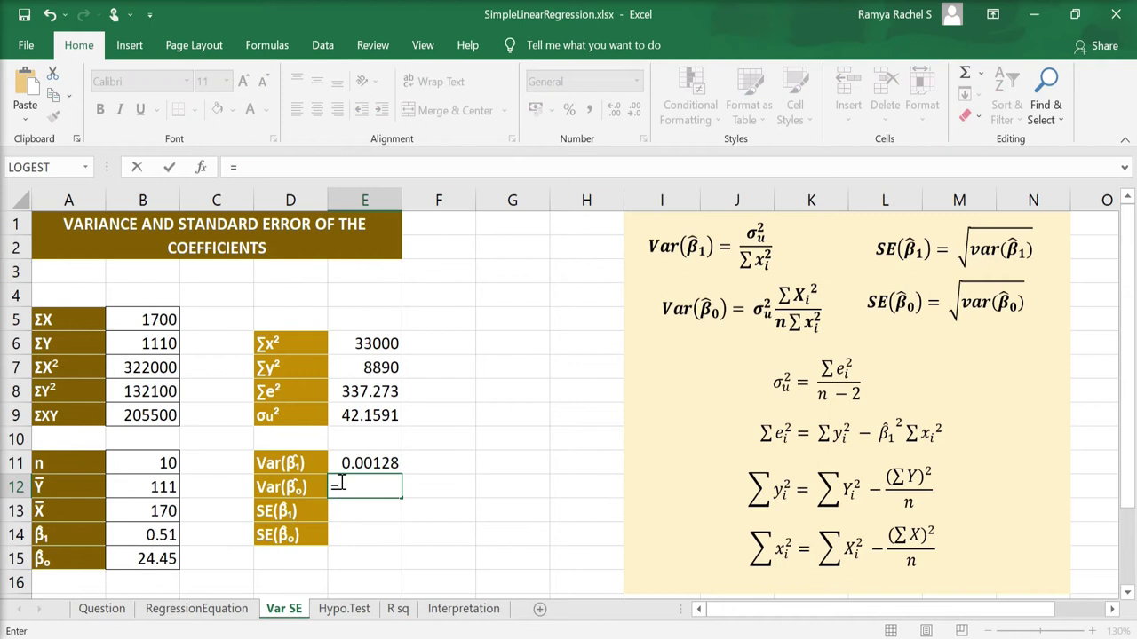
click(373, 410)
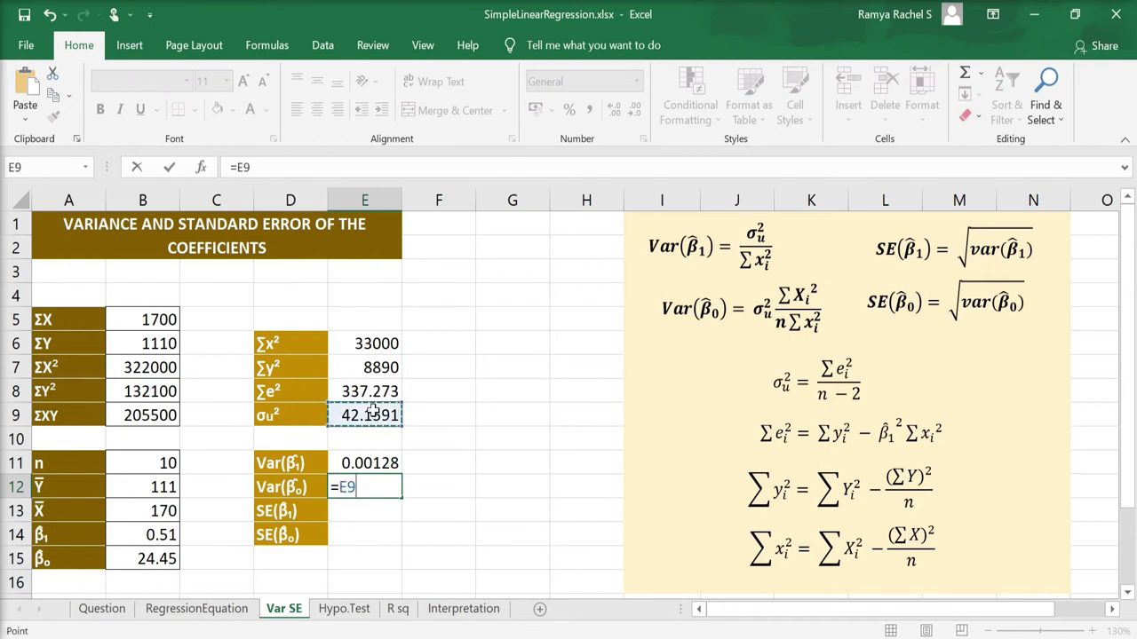
text(*)
click(165, 371)
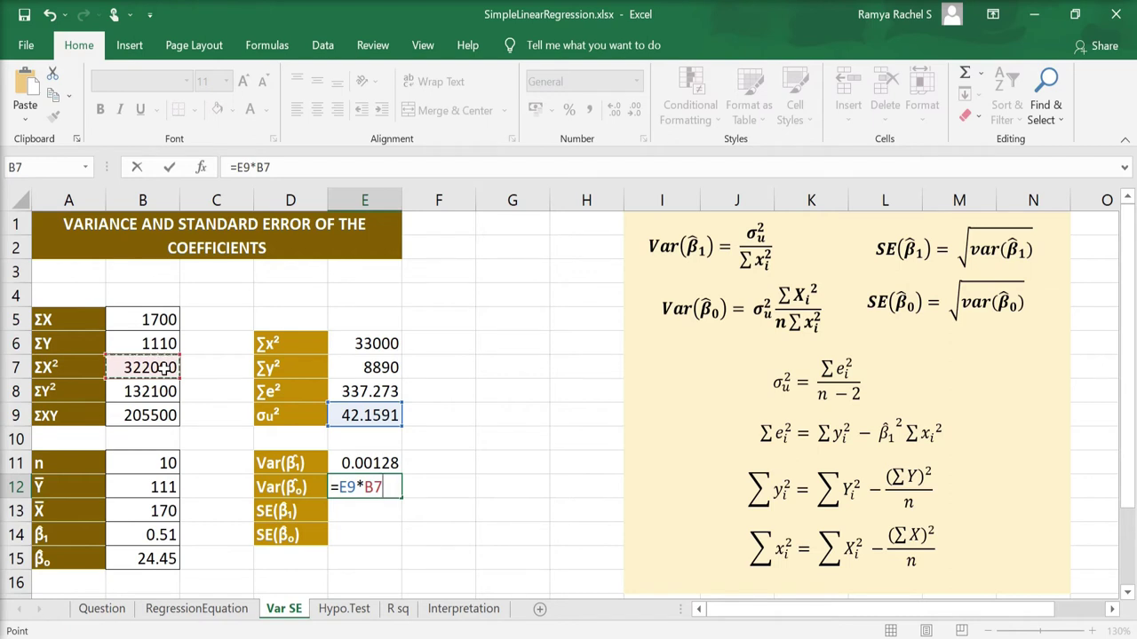
text(/)
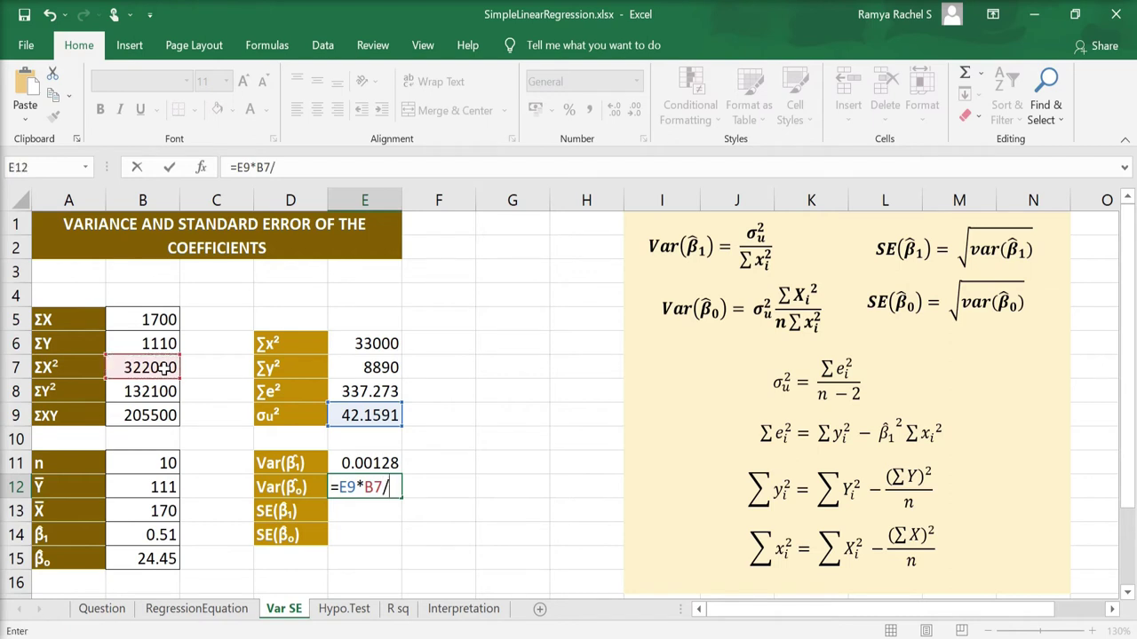
text(()
click(156, 466)
text(*)
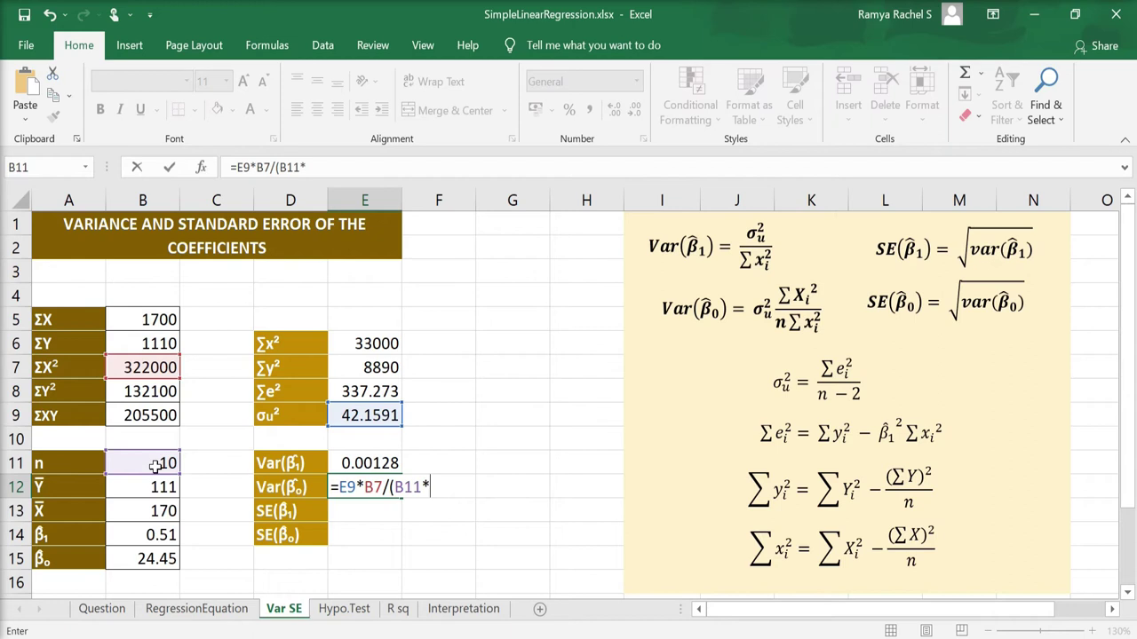
click(355, 341)
text())
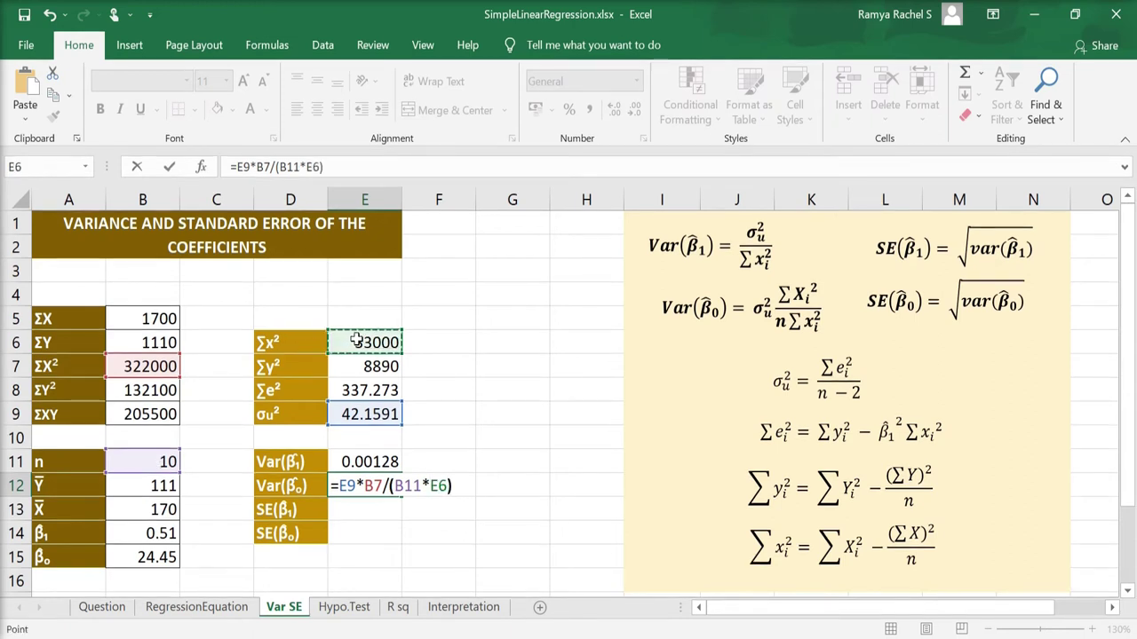
key(Return)
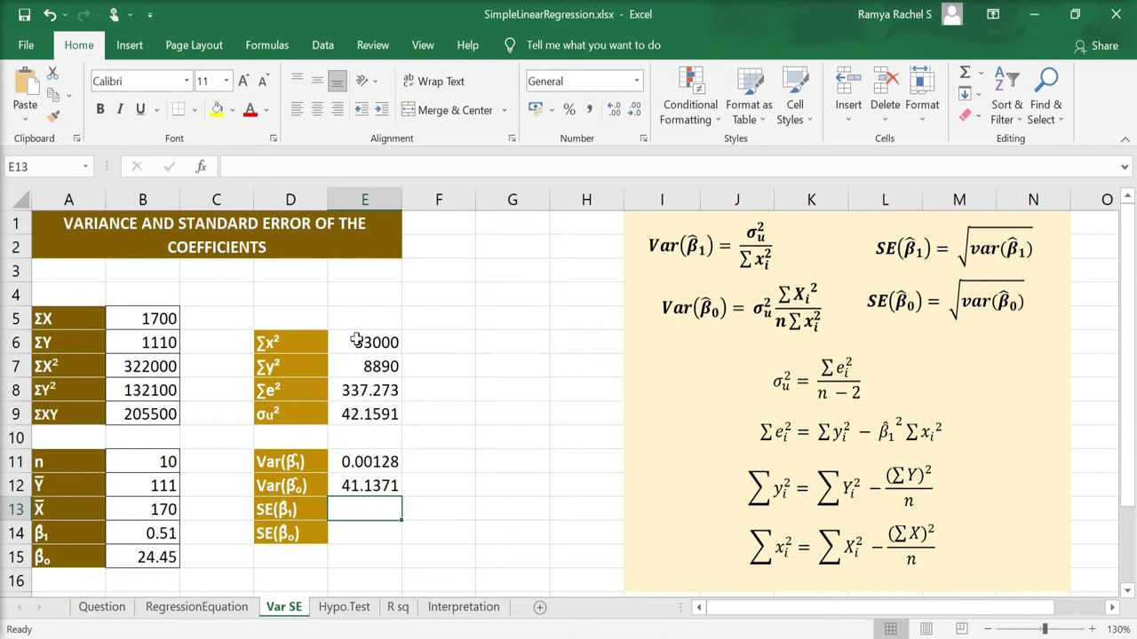
Enter =SQRT(E11) so SE(β₁) shows 0.03574
text(=)
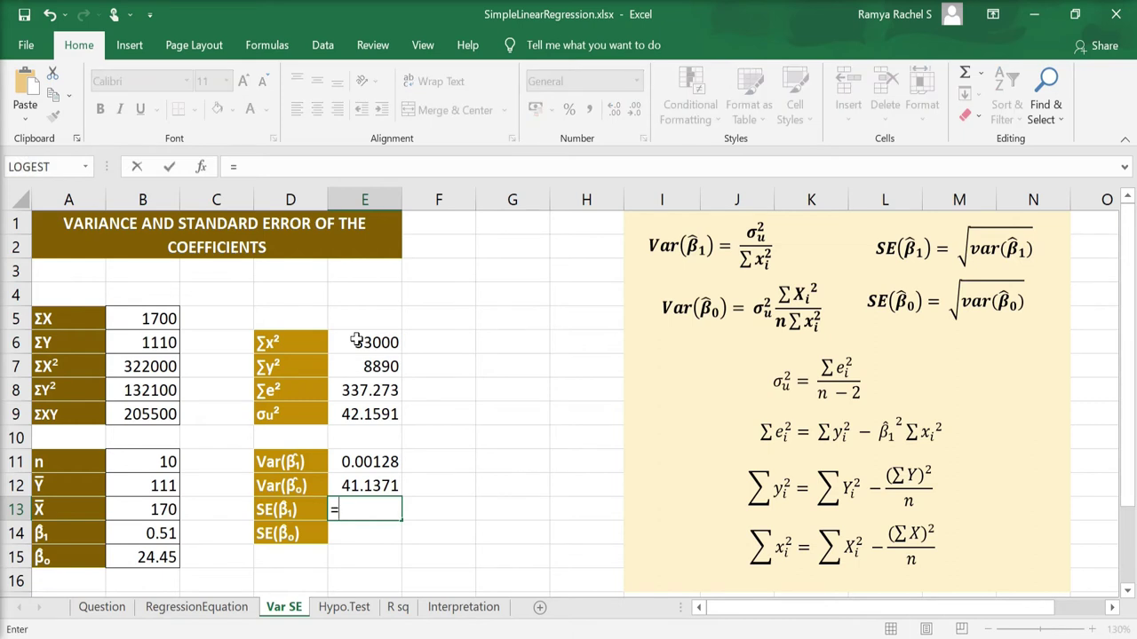
text(SQRT)
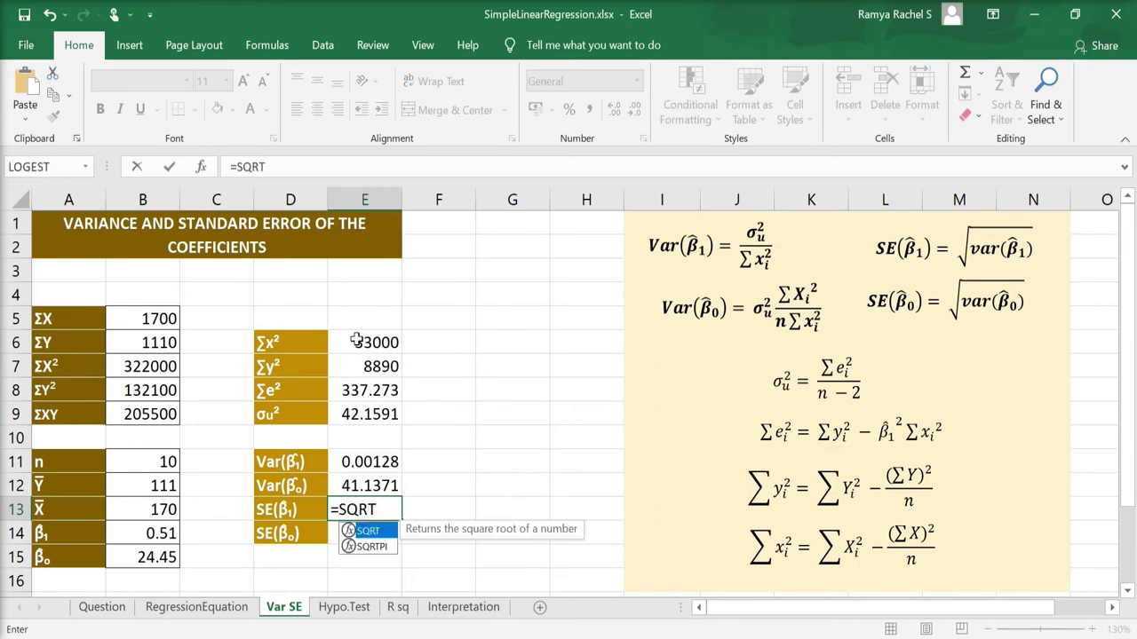
text(()
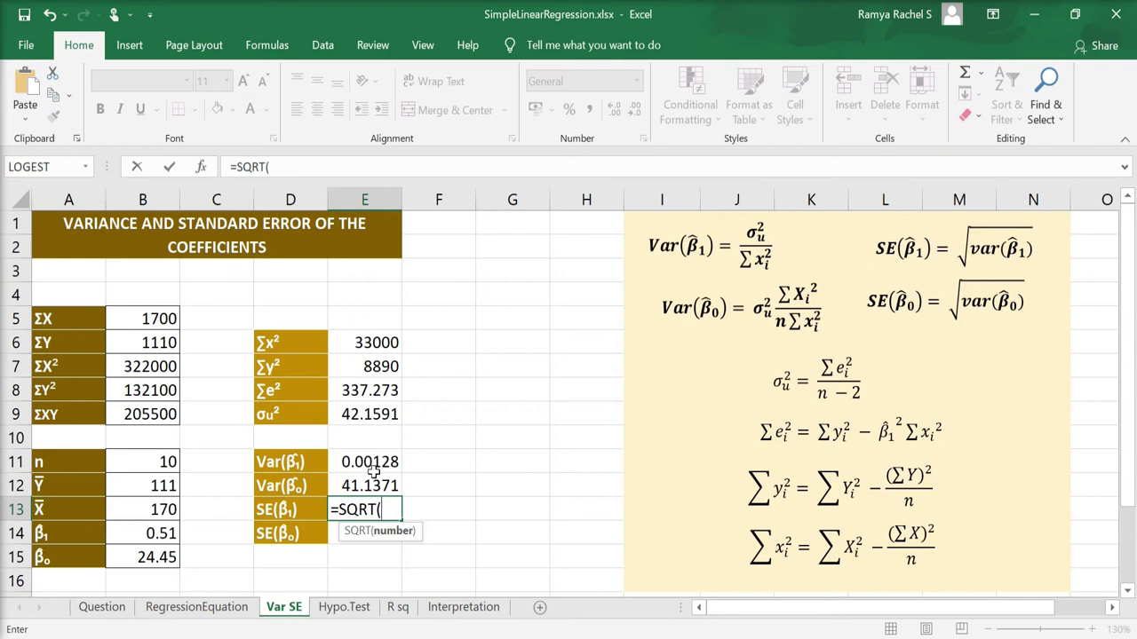
click(373, 466)
text())
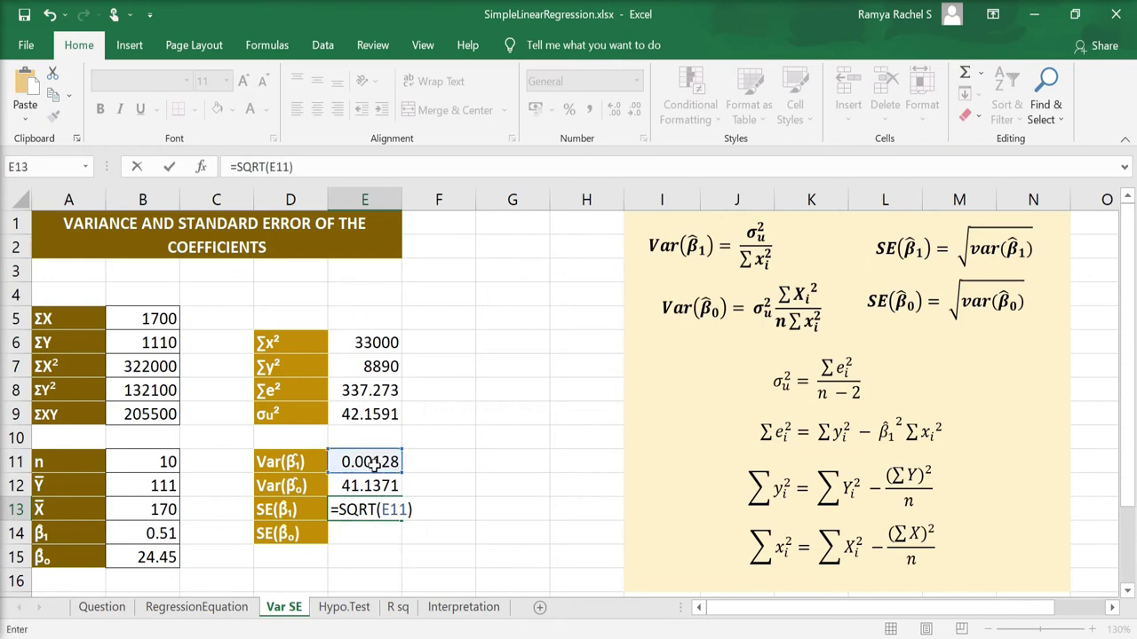
key(Return)
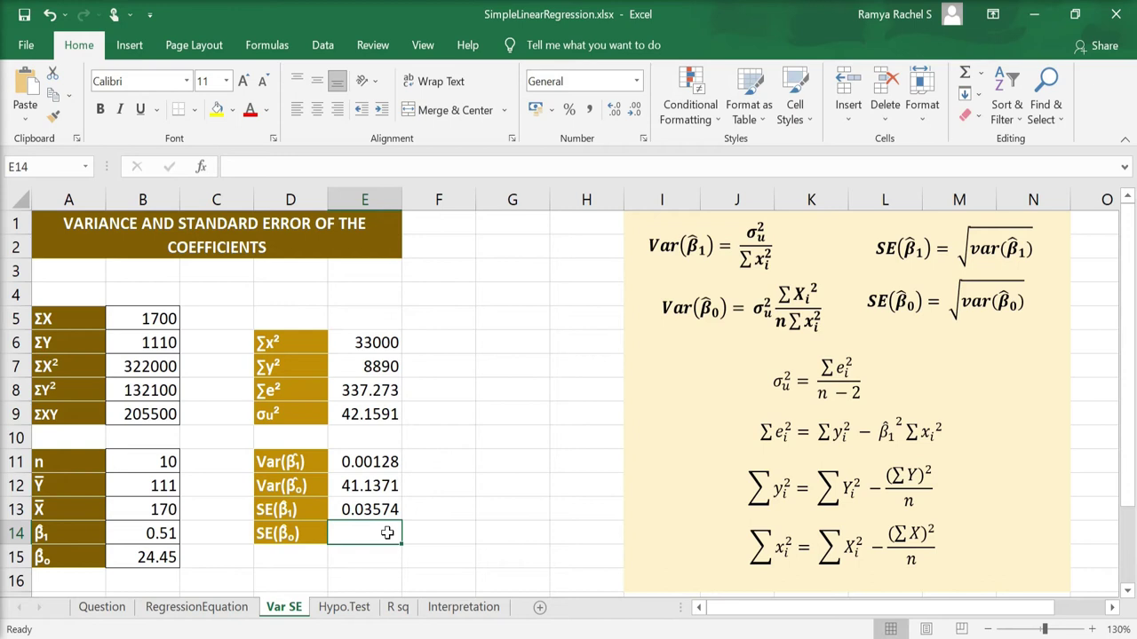
Enter =SQRT(E12) in E14 so SE(β₀) shows 6.41382
text(=SQRT()
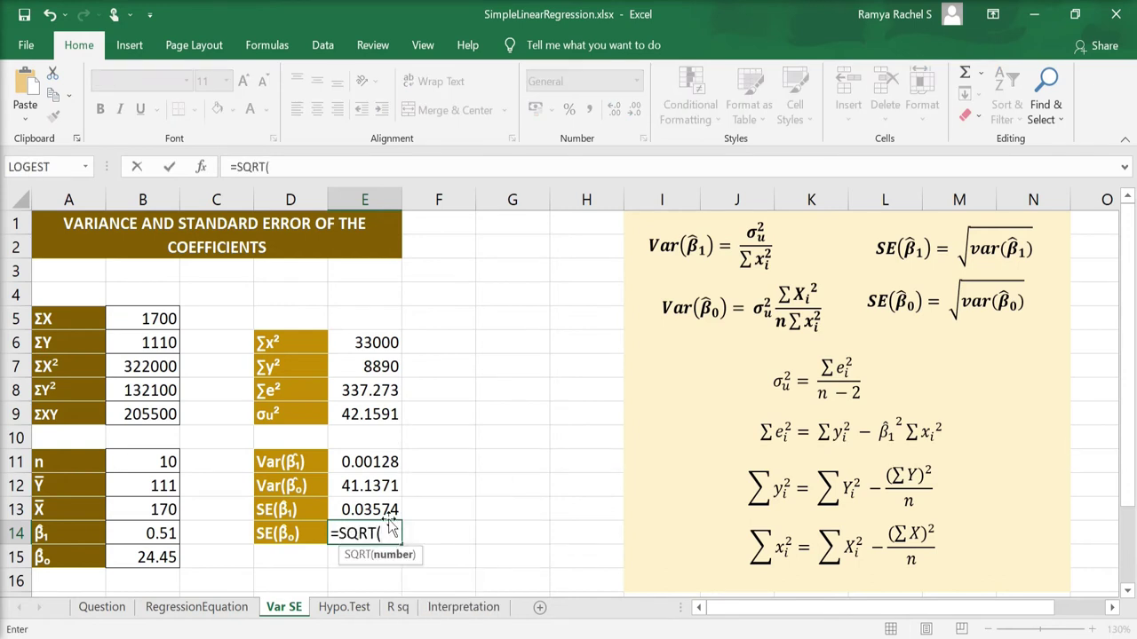
click(379, 486)
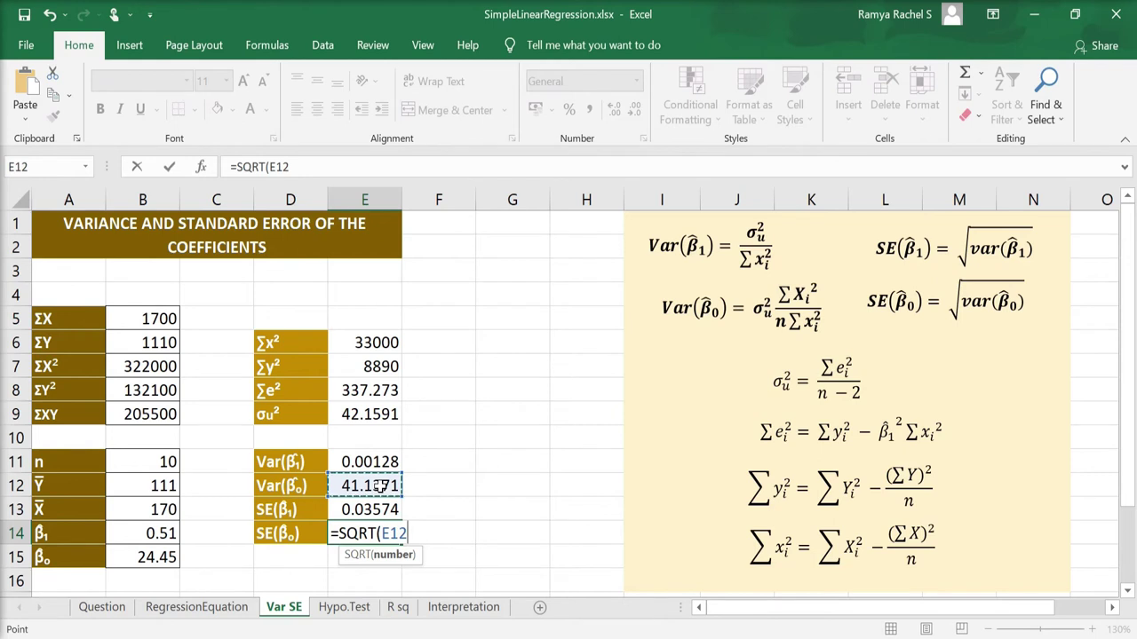
text())
key(Return)
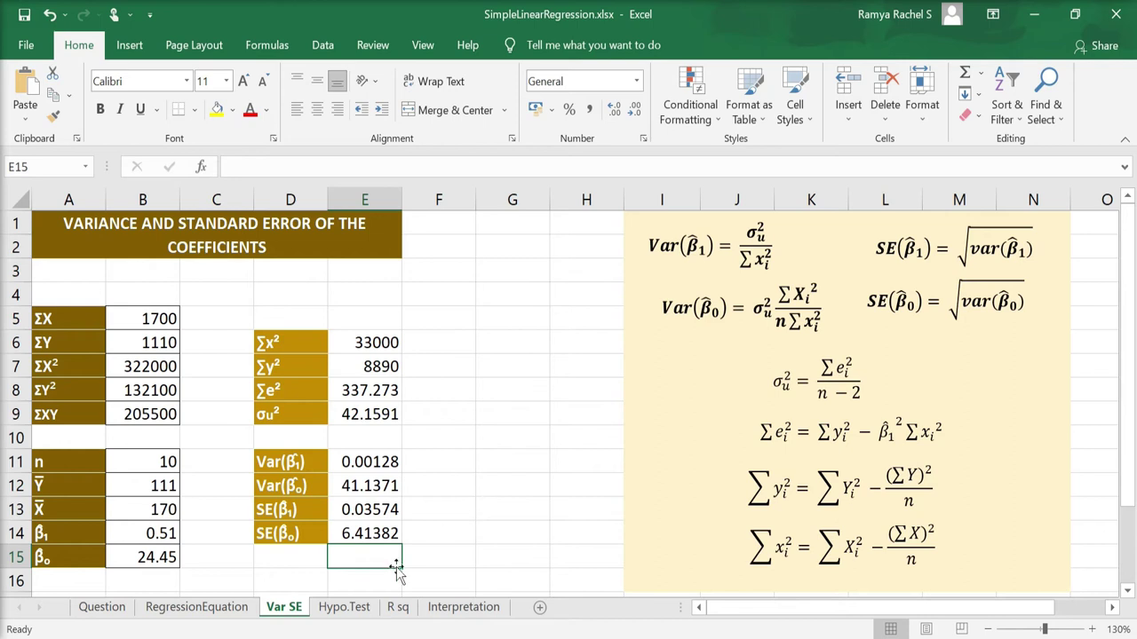
Switch to the Hypo.Test sheet, review the β1 hypotheses, and select E5 for the t stat
click(353, 607)
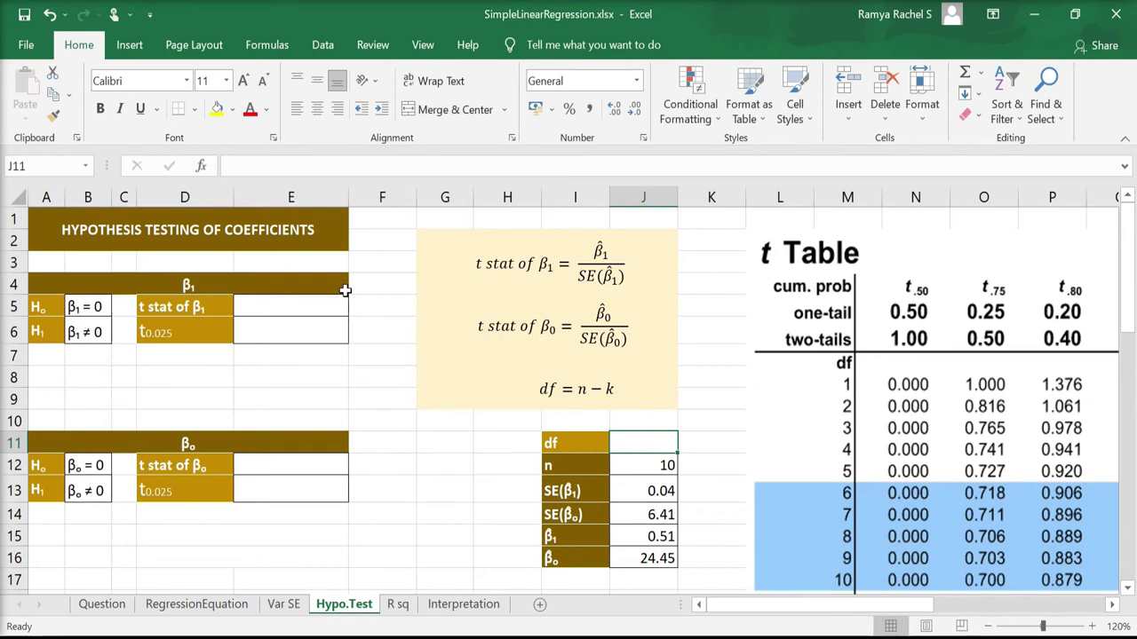
click(105, 311)
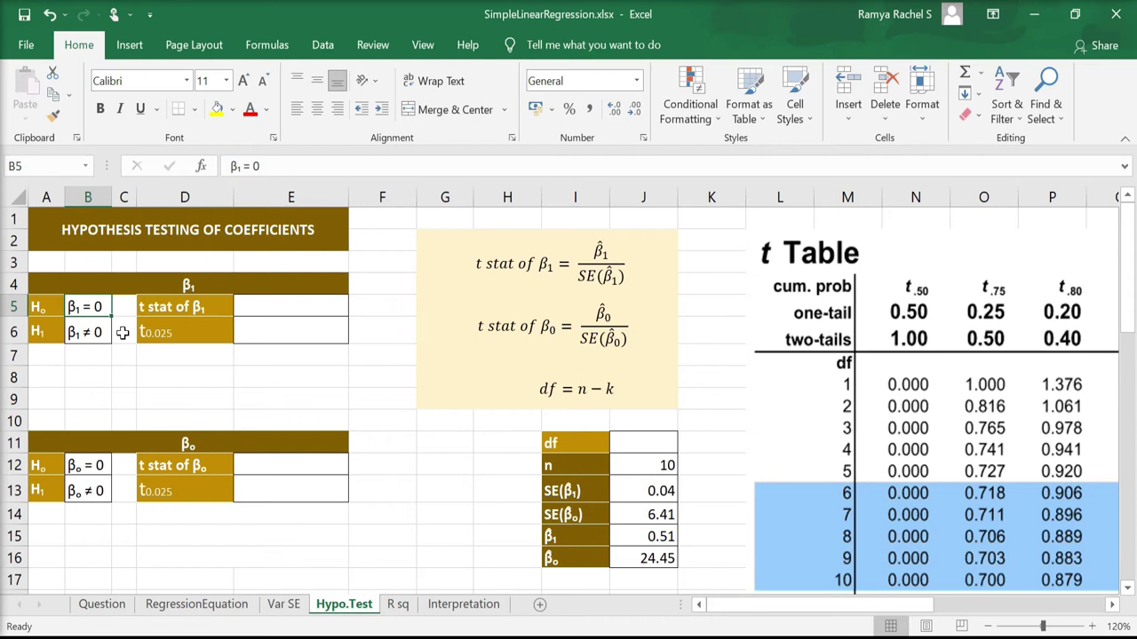
click(92, 333)
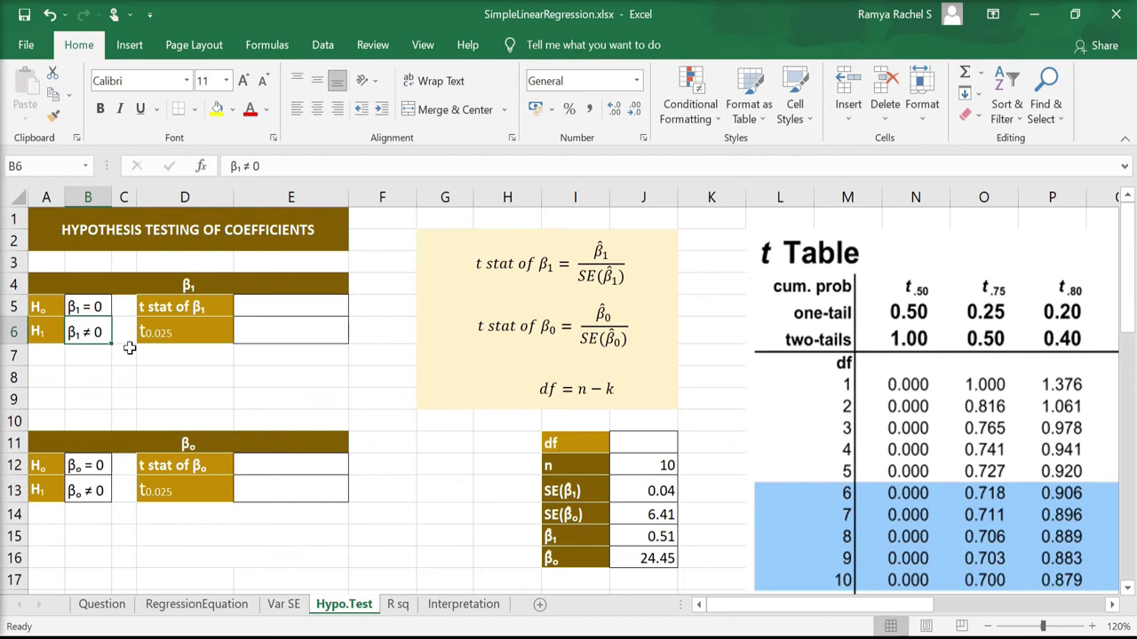
click(266, 310)
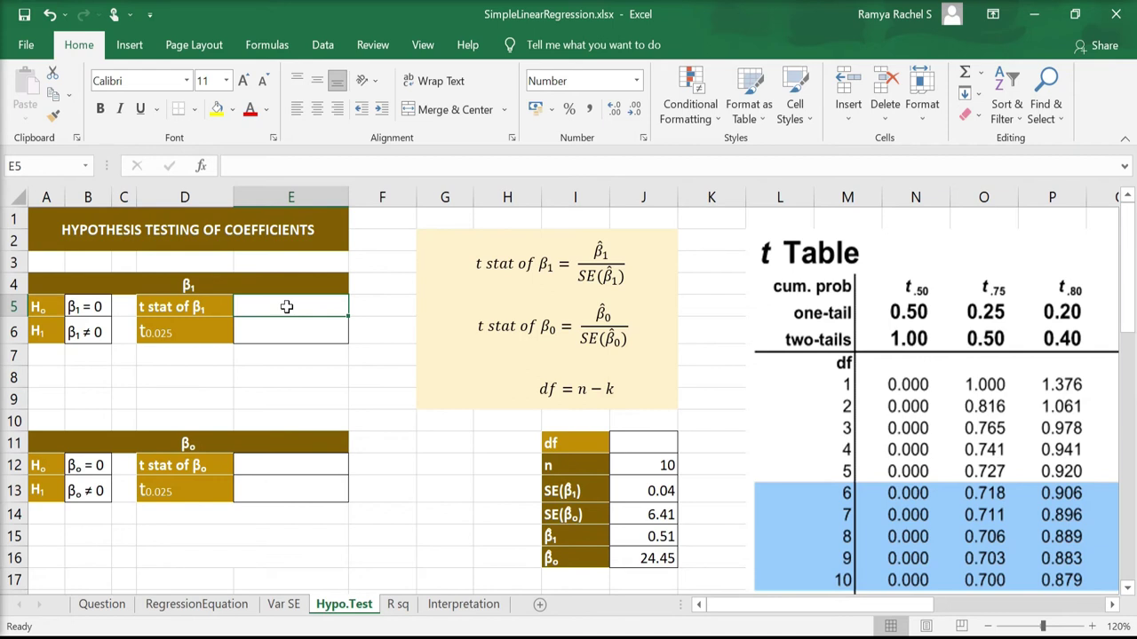
Enter =J15/J13 in E5 so β1's t stat reads 14.24
text(=)
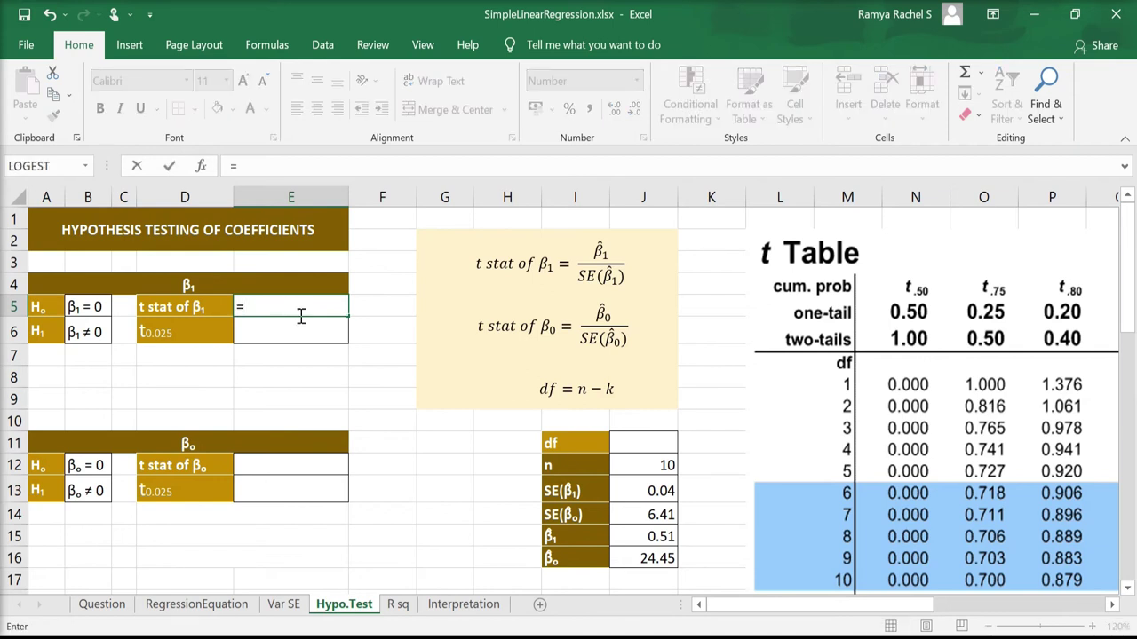
click(647, 536)
text(/)
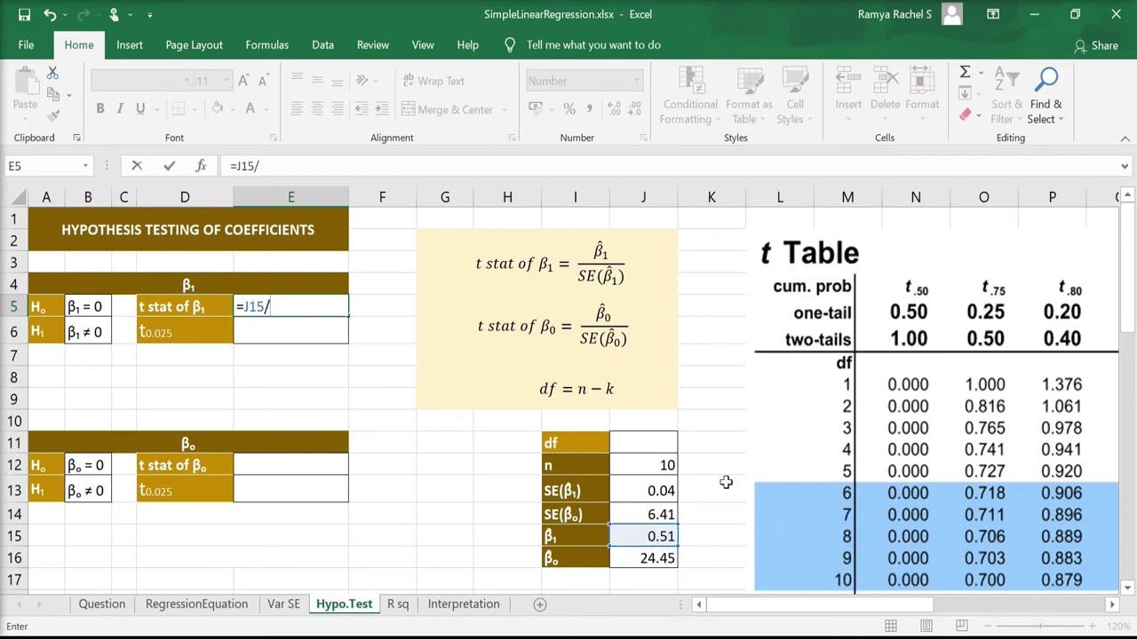
click(641, 490)
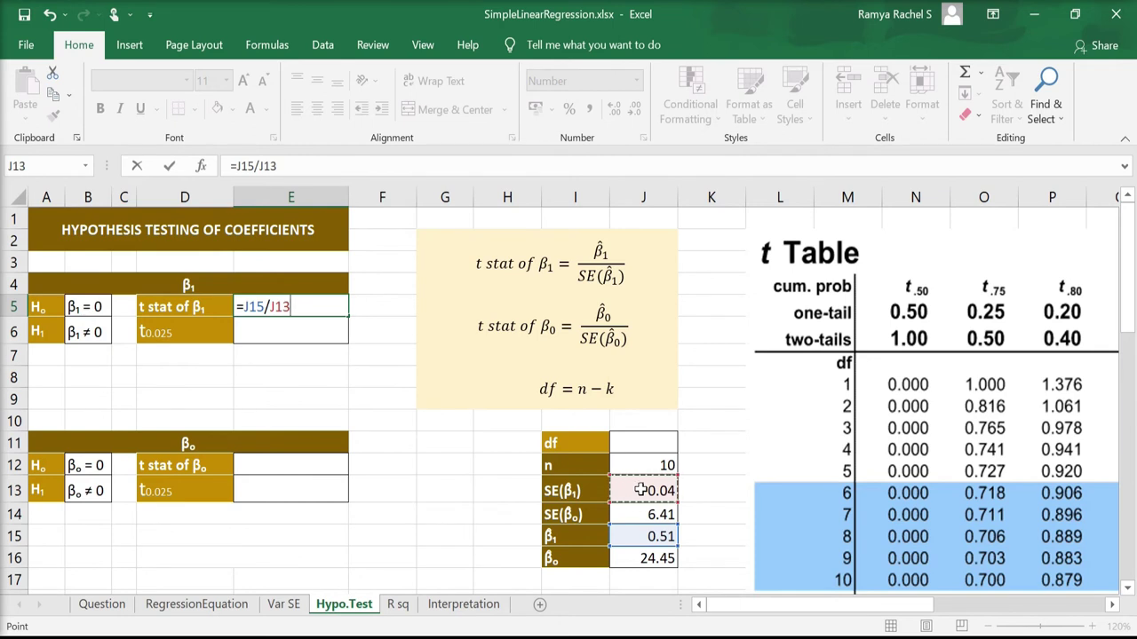
key(Return)
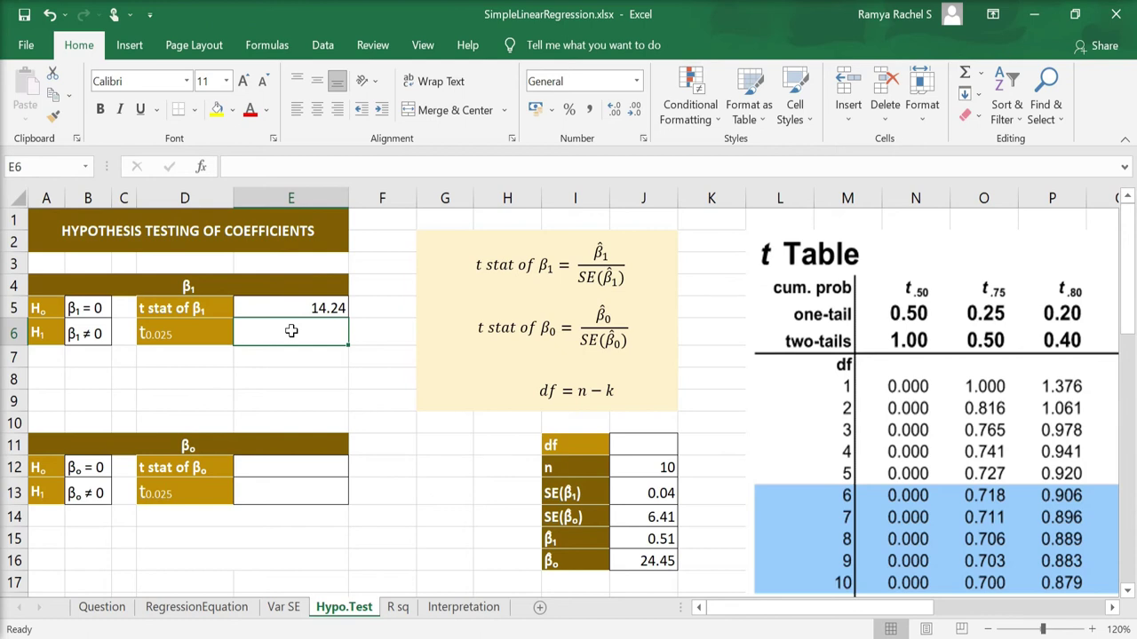
click(655, 444)
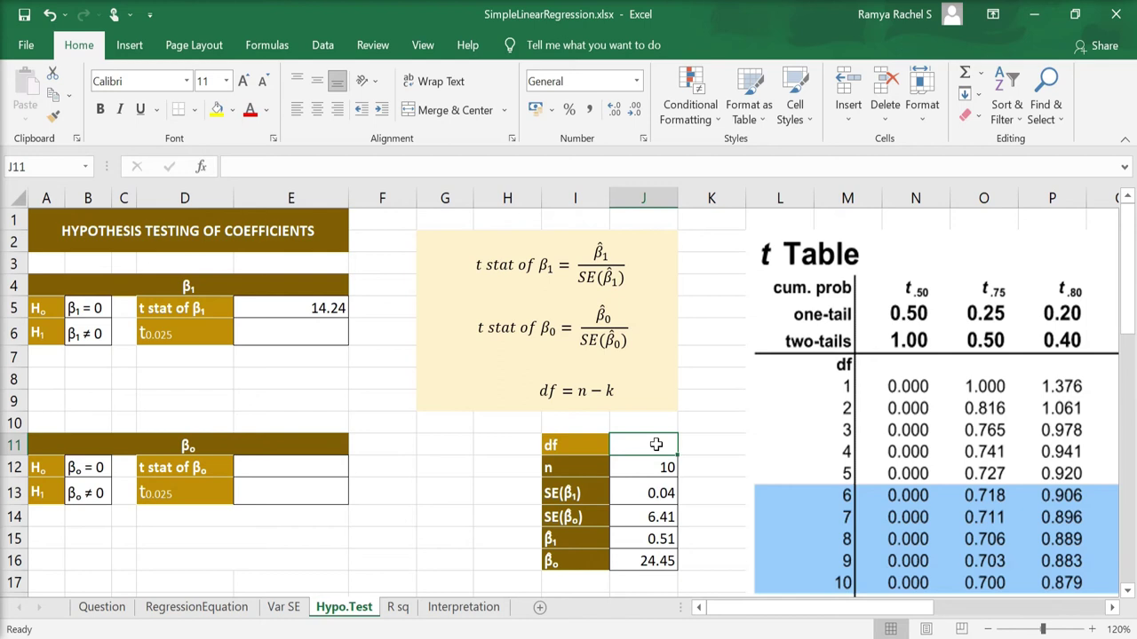
Enter =10-2 in J11 for 8 degrees of freedom and recheck the formula
text(=10)
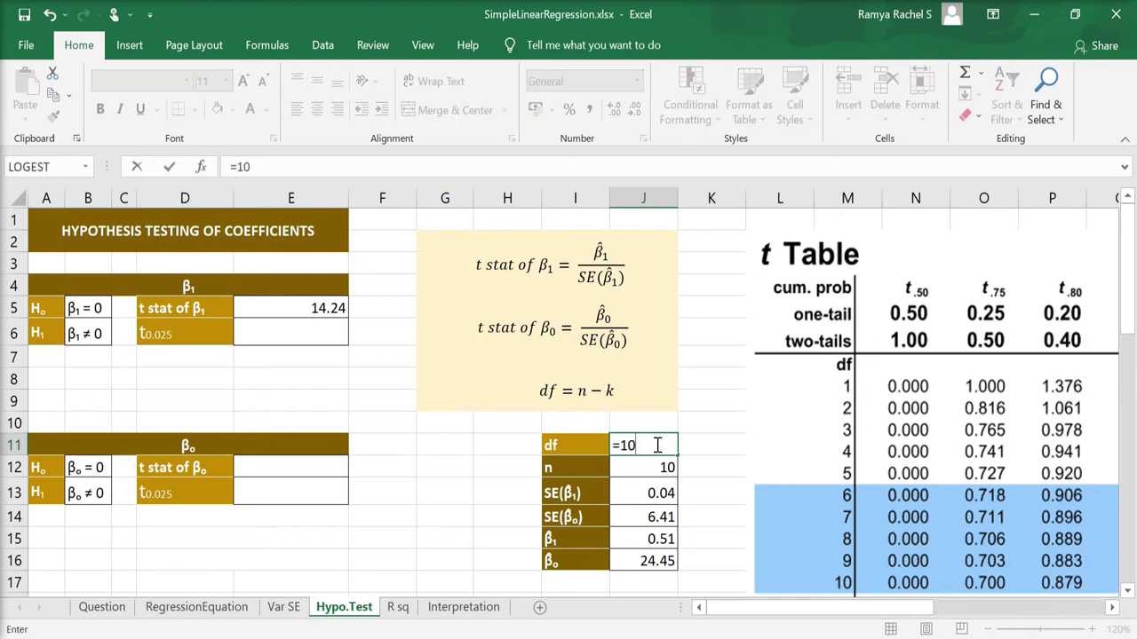
text(-2)
key(ctrl+Return)
key(Return)
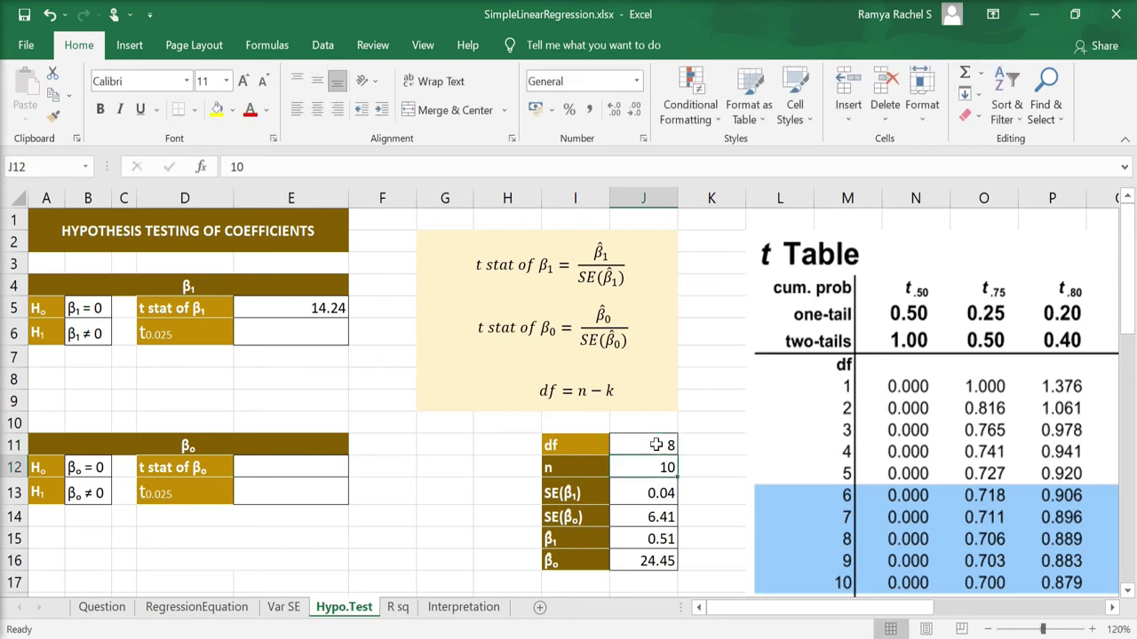
click(655, 444)
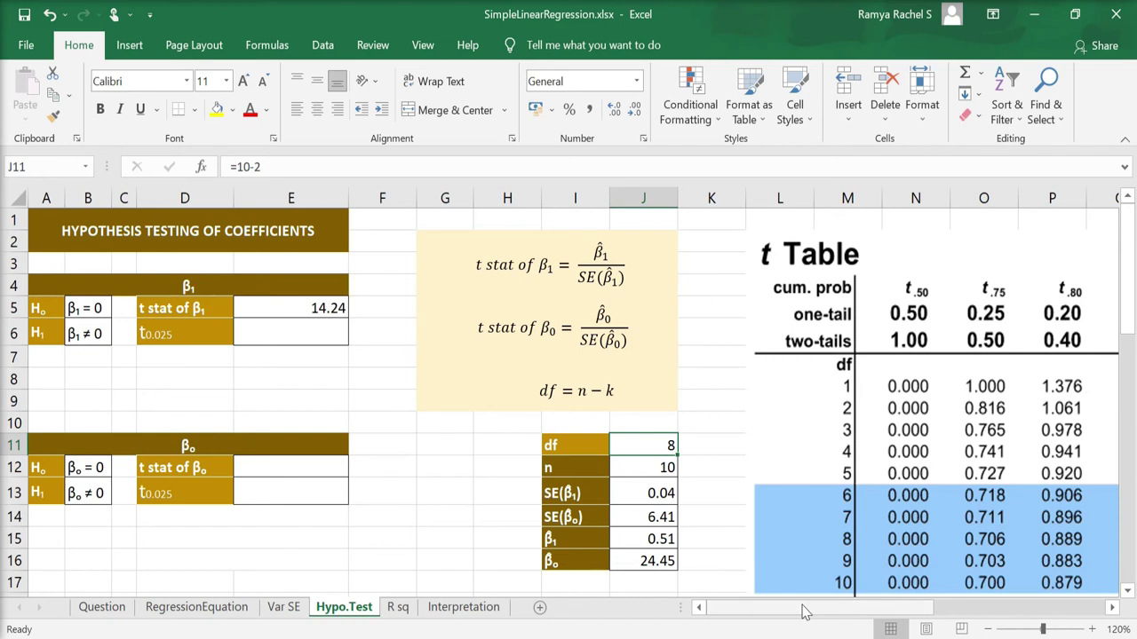
Read t.975 at 8 df from the t table and enter 2.306 as β₁'s critical value in E6
drag(804, 611, 830, 611)
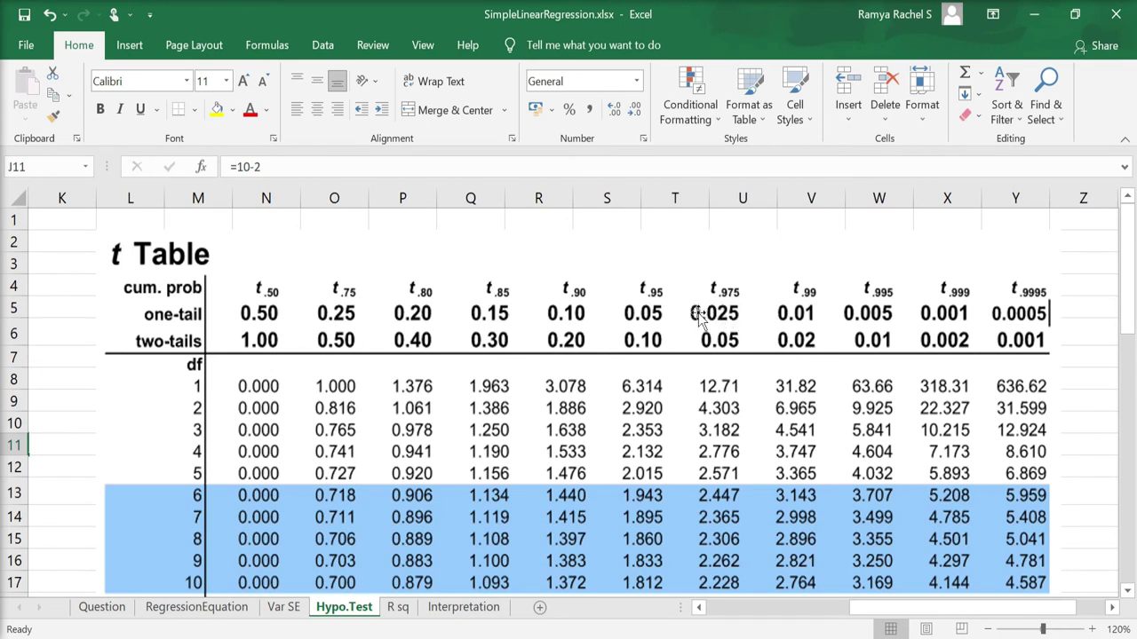
drag(1126, 284, 1126, 311)
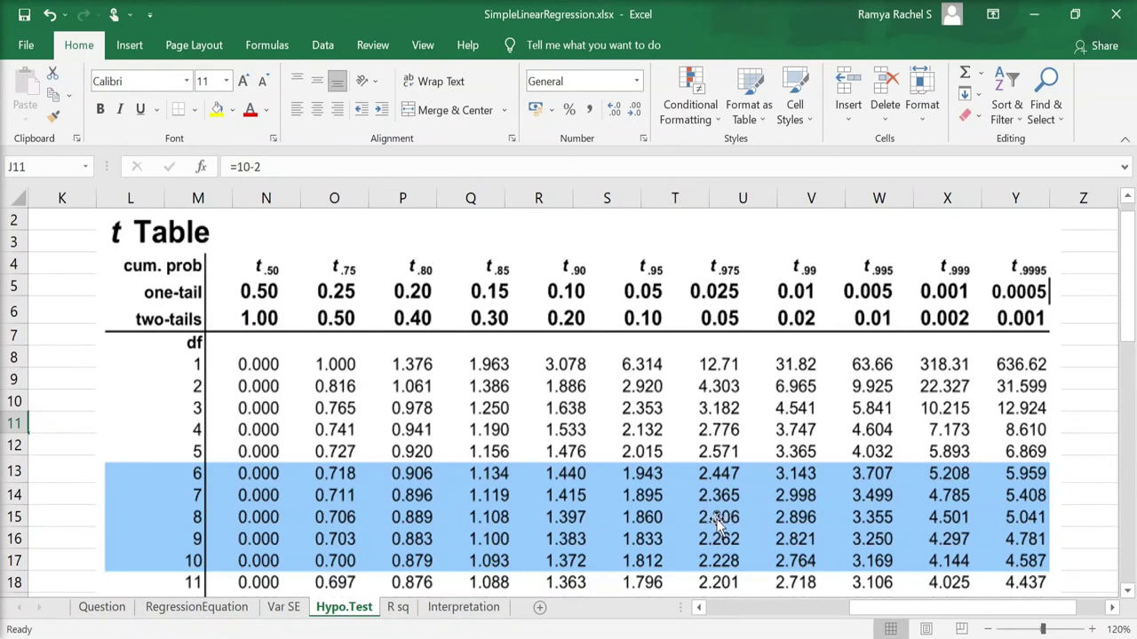
click(735, 605)
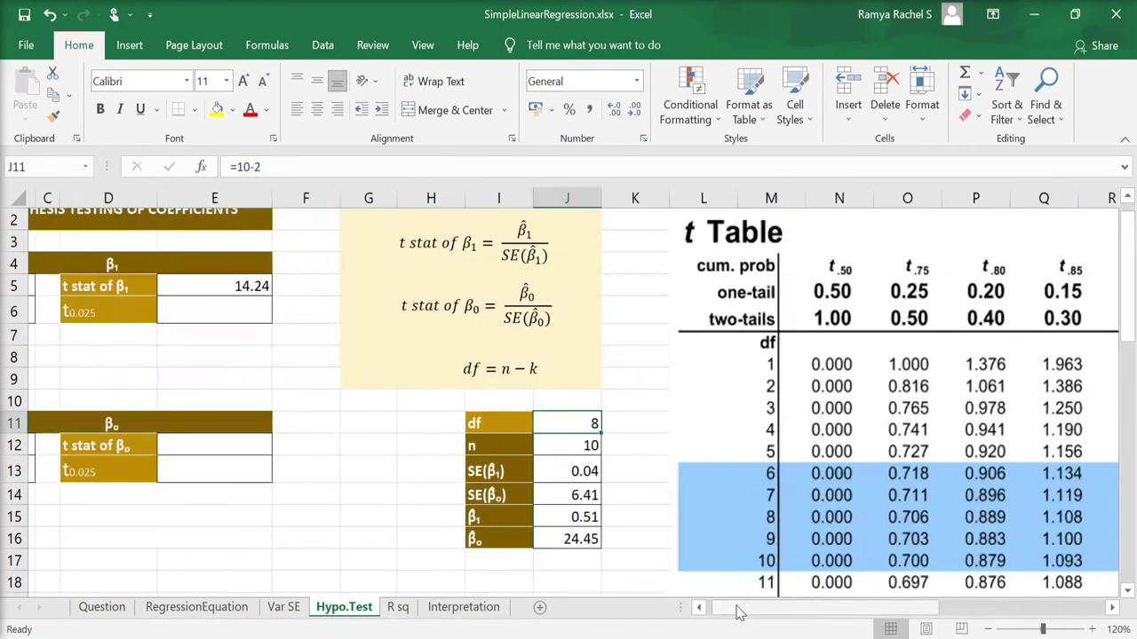
click(285, 312)
text(2.306)
key(Return)
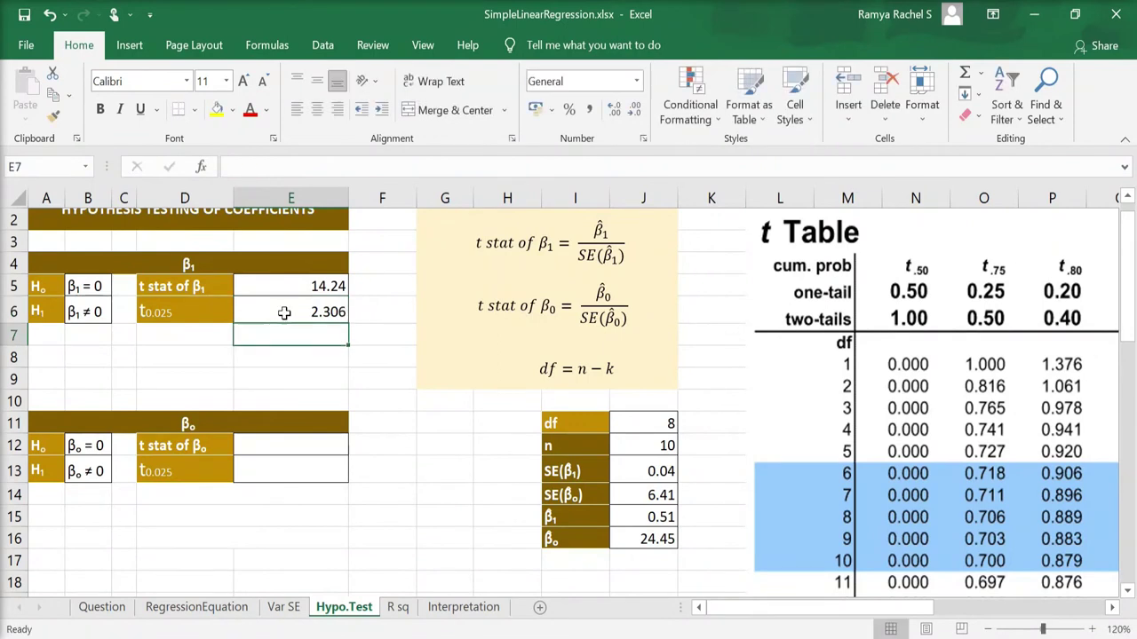
Enter 2.306 as β₀'s critical value in E13, then check the t stat of β₁ label
click(300, 475)
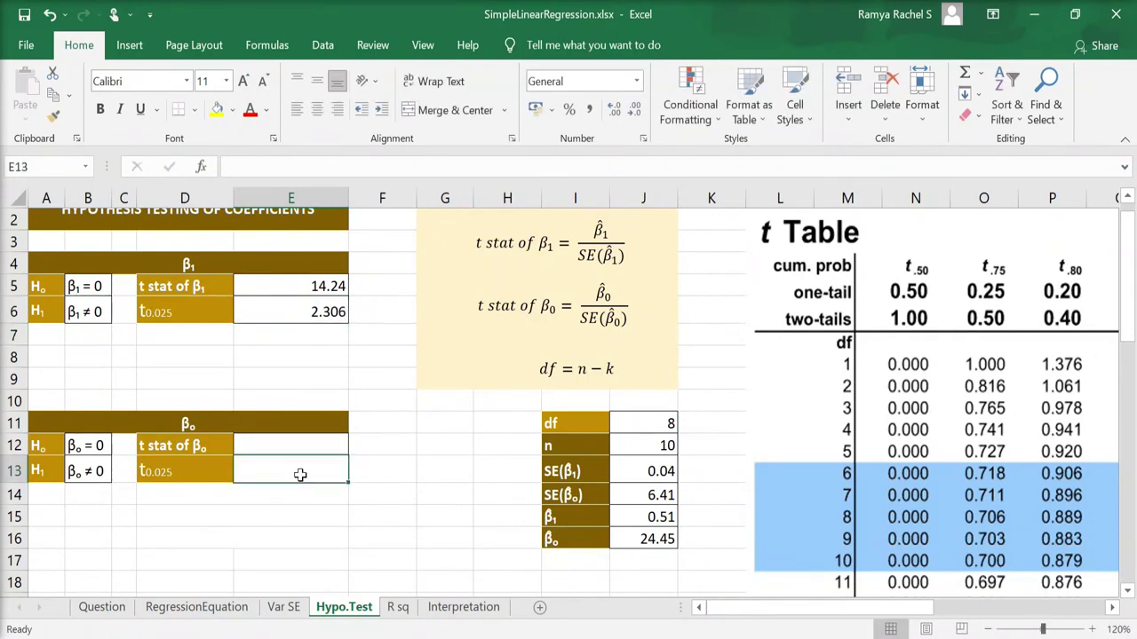
text(2.306)
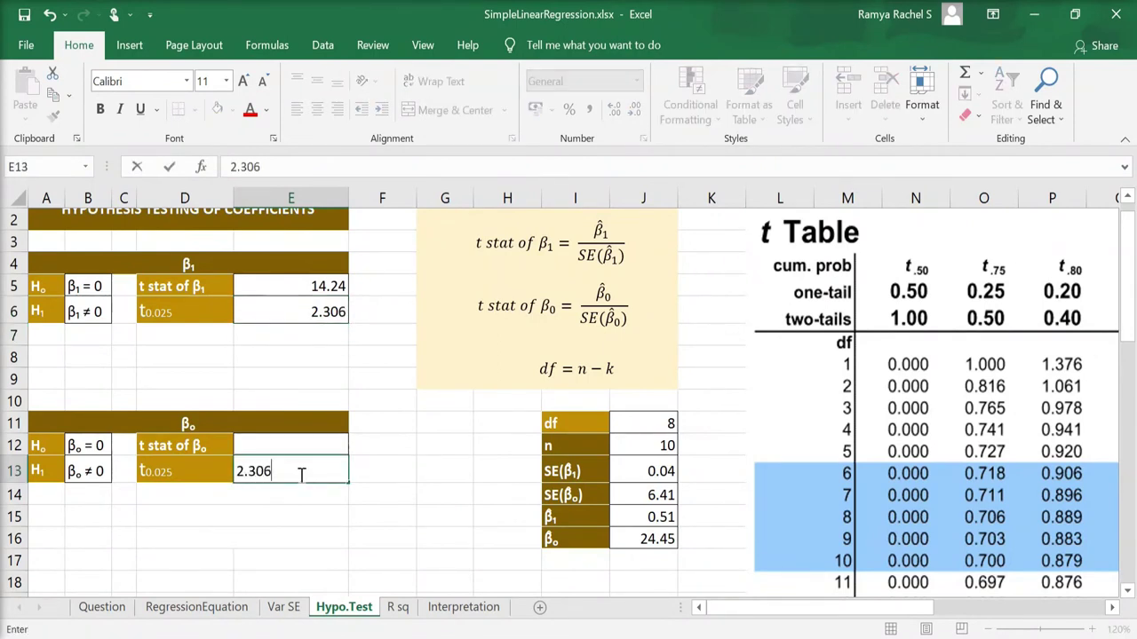
key(Return)
click(186, 336)
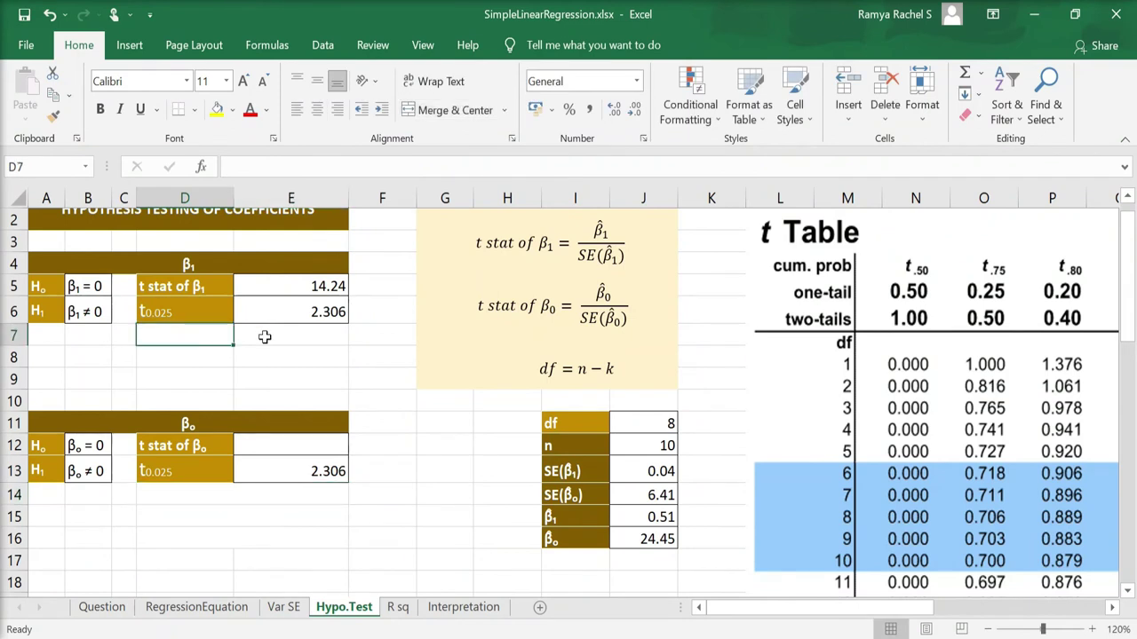
click(196, 286)
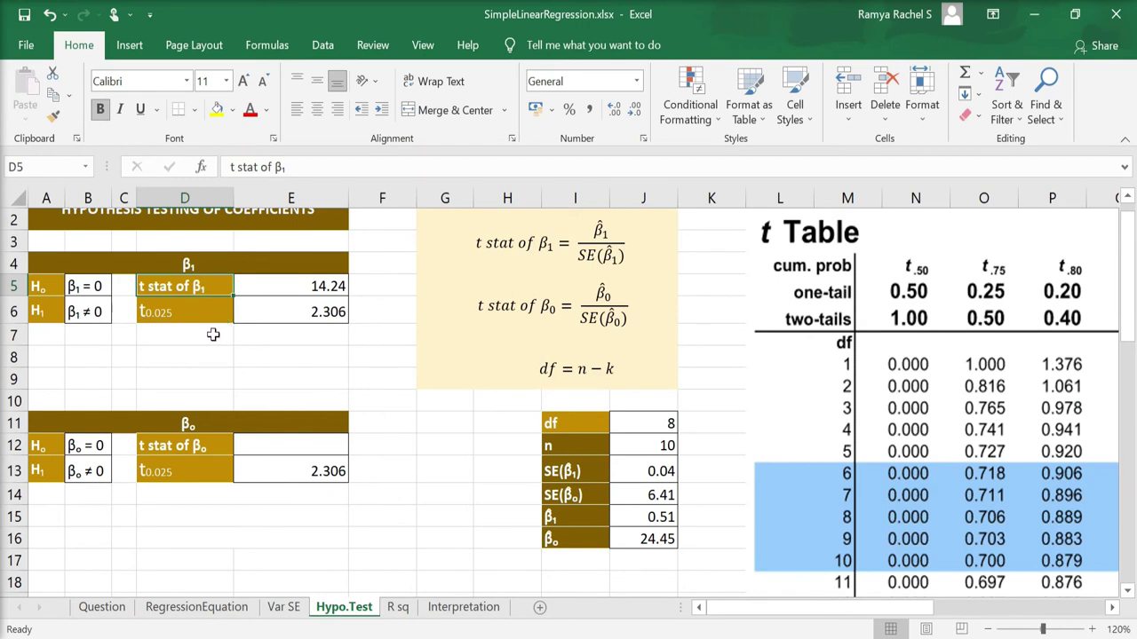
Write 't stat of β₁ > t0.025' below the β₁ test, then select the rejection line
double_click(216, 333)
text(t stat of β1 > t0.025)
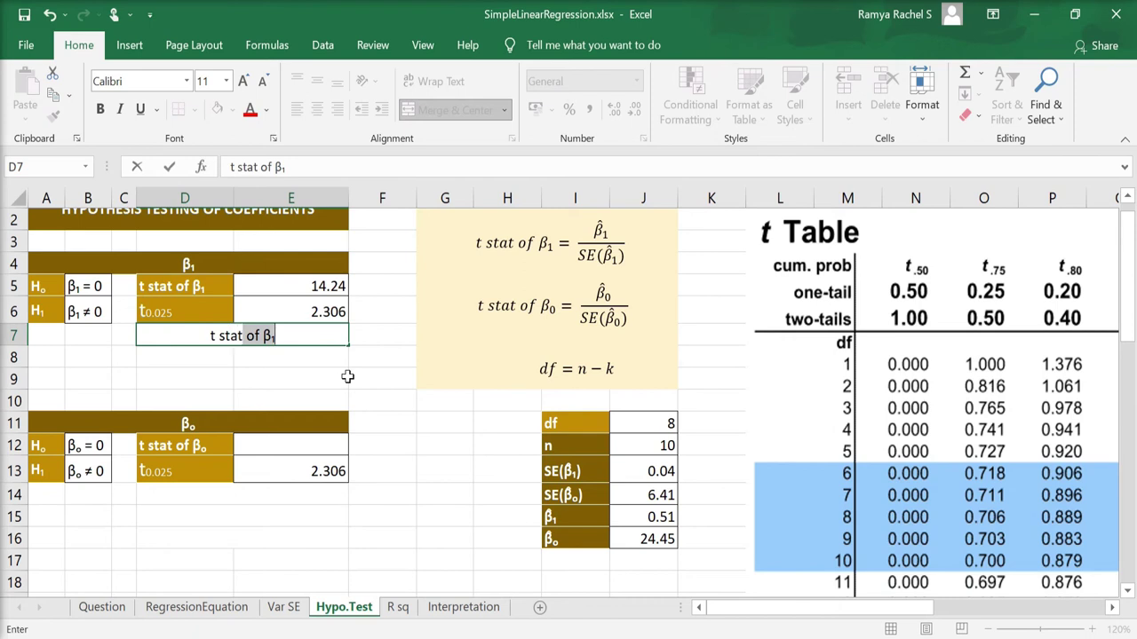
click(292, 338)
text(> t0.025)
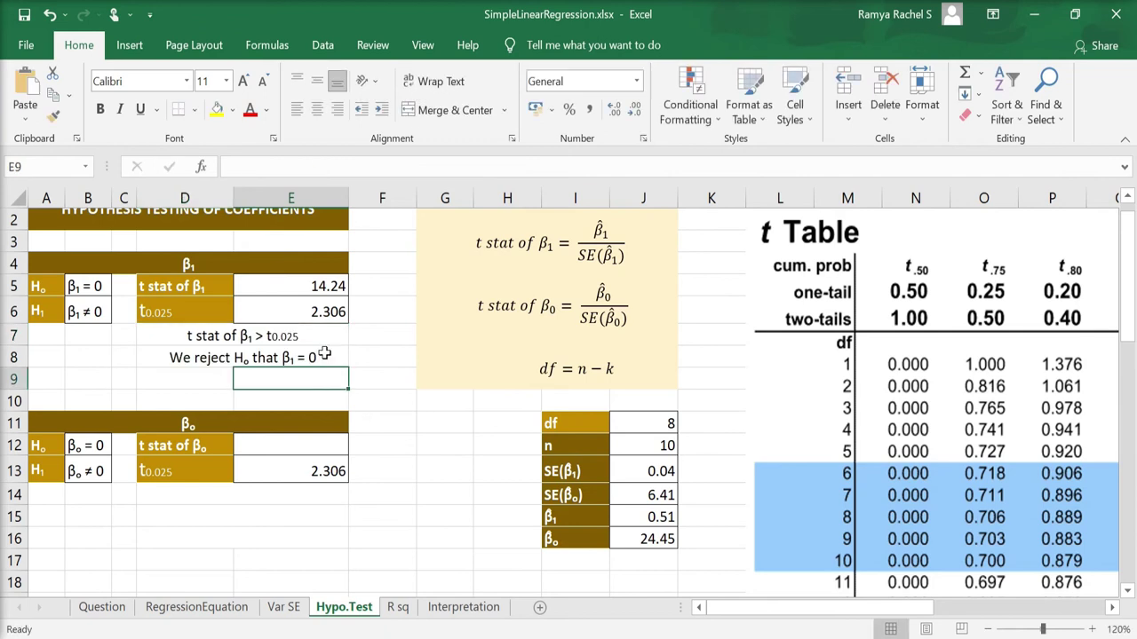
click(325, 356)
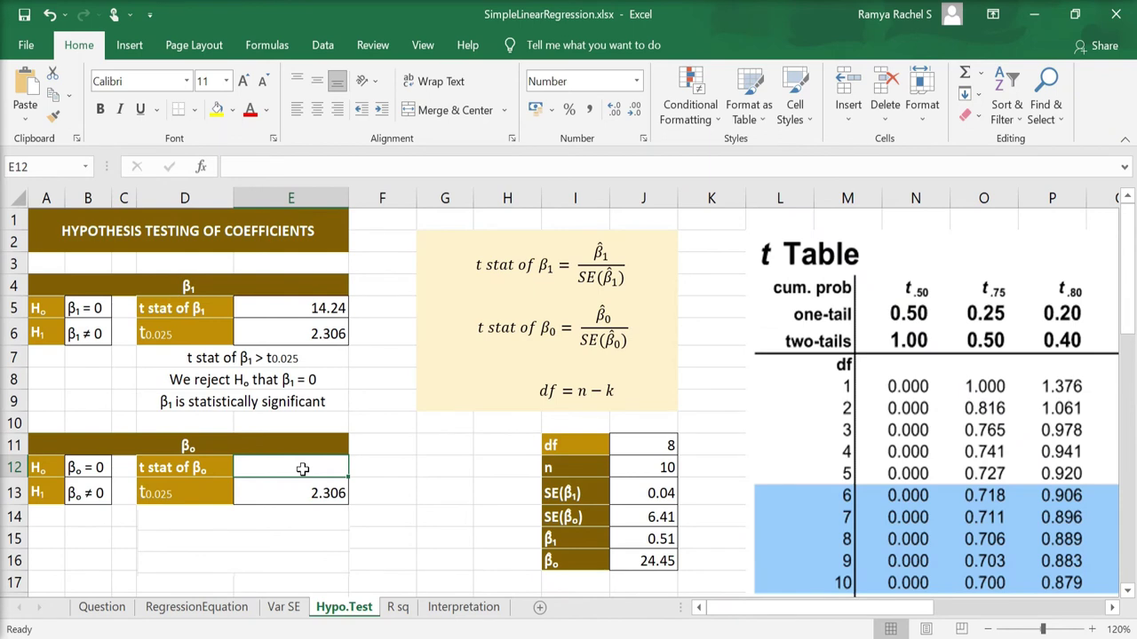
Compute β₀'s t stat as =J16/J14 (3.81) in E12 and check it against the 2.306 critical value
text(=)
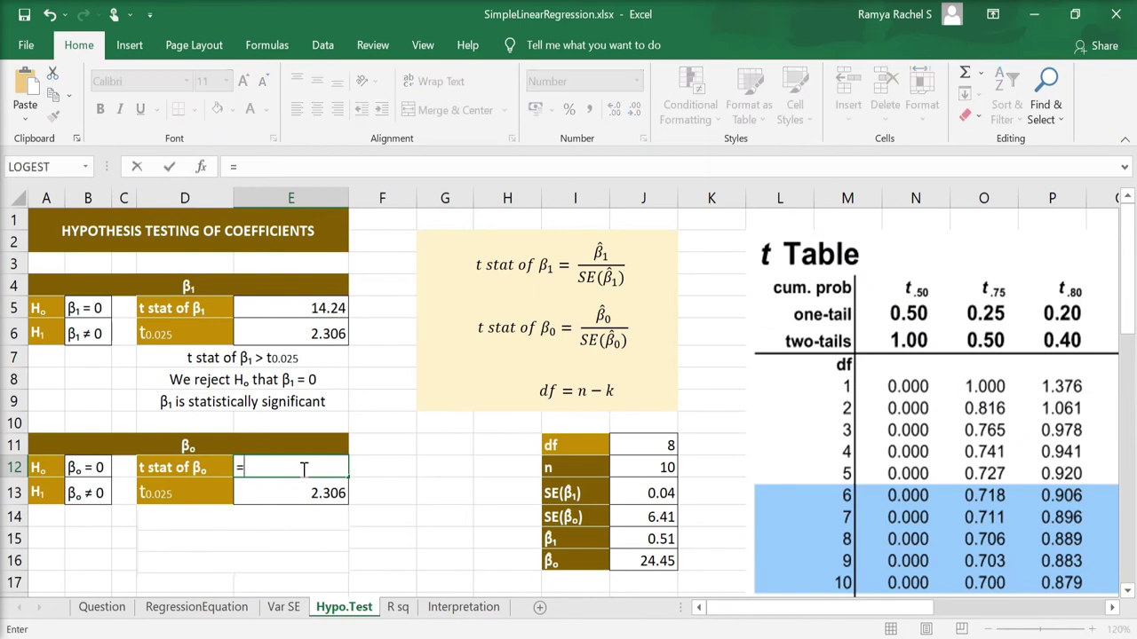
click(634, 562)
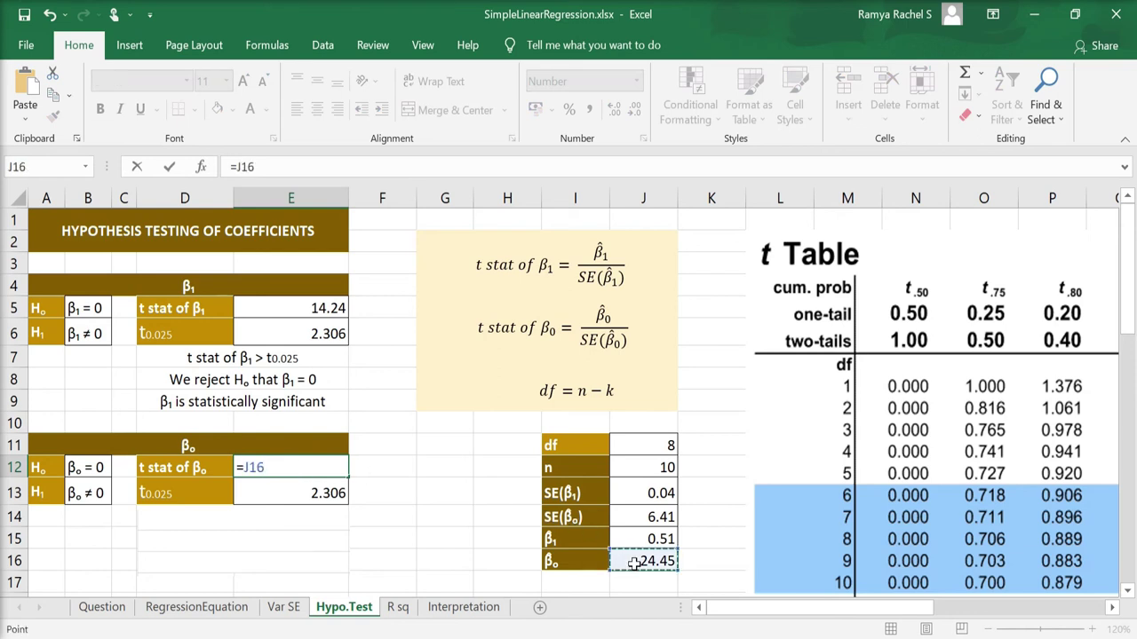
text(/)
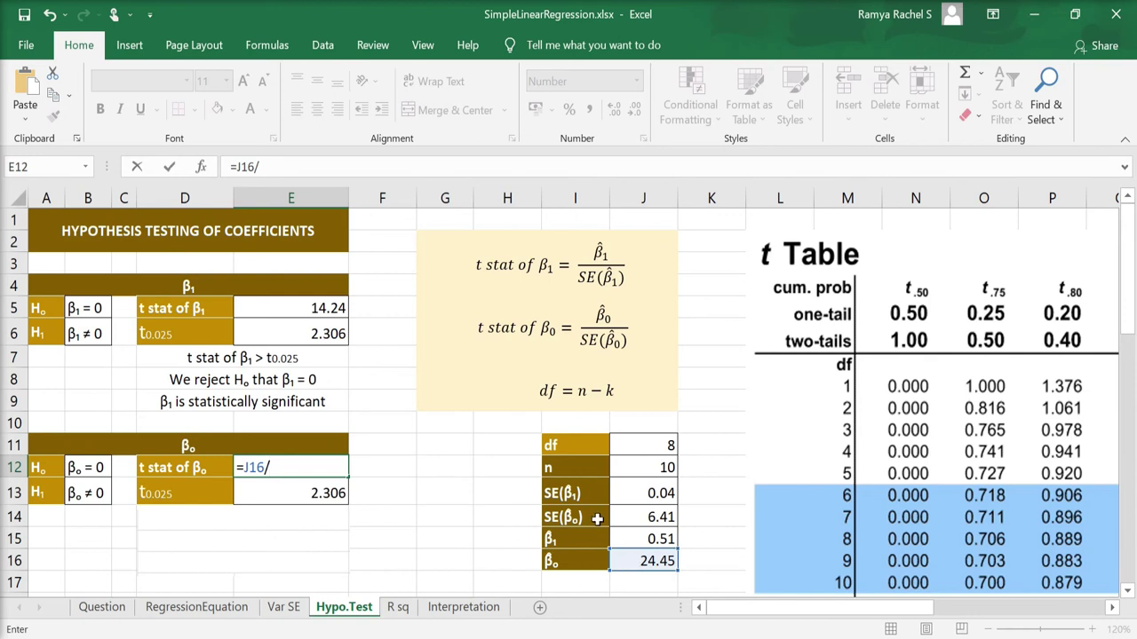
click(626, 516)
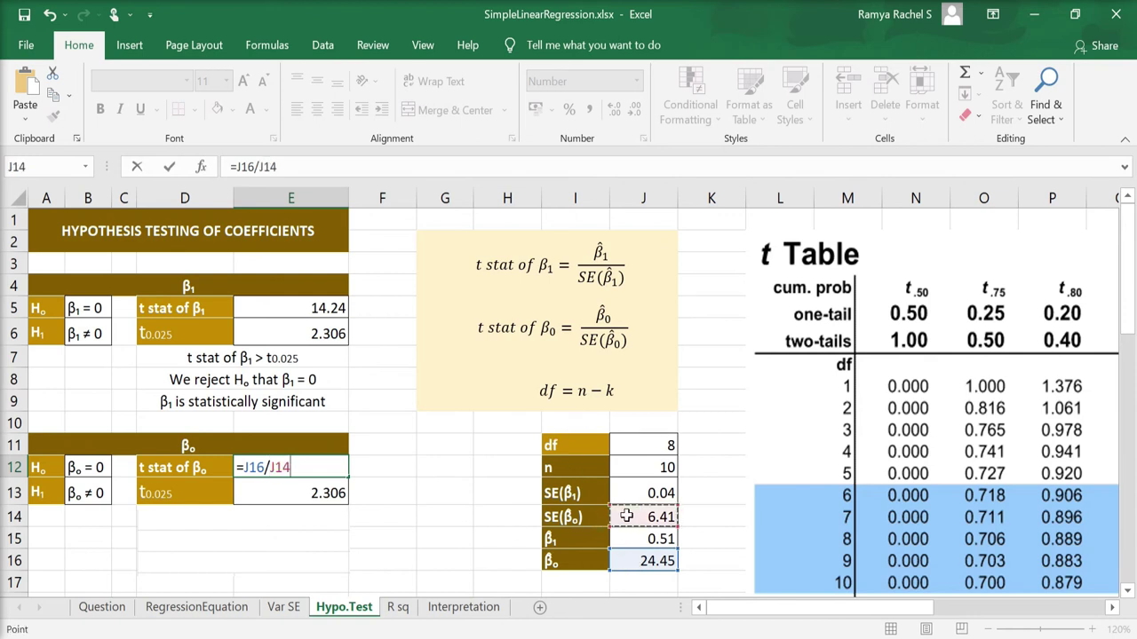
key(Return)
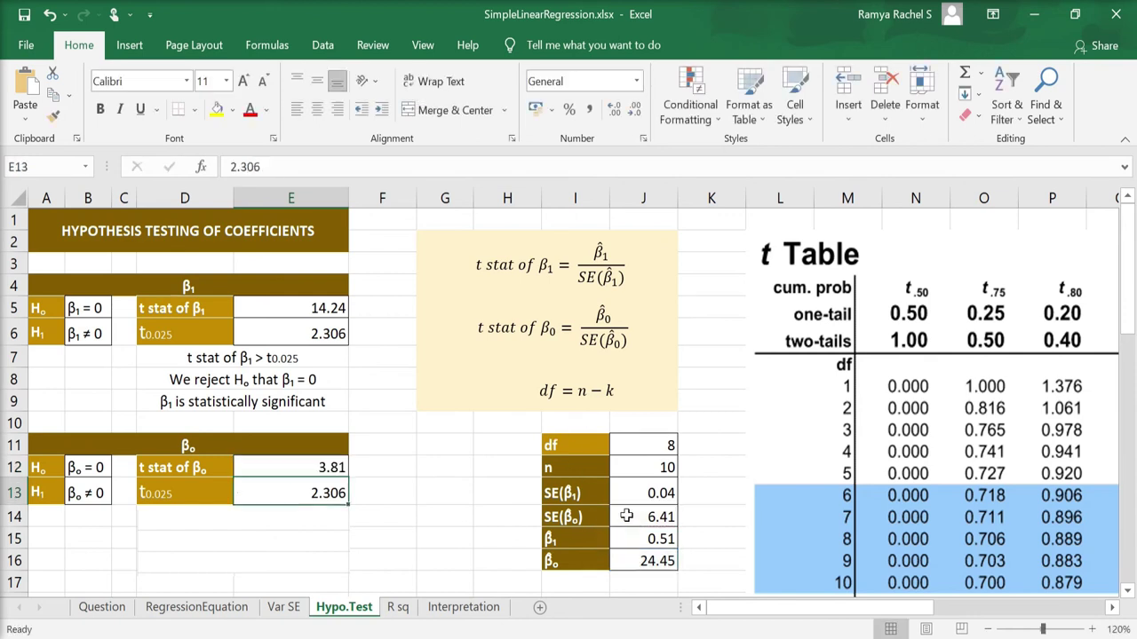
click(292, 470)
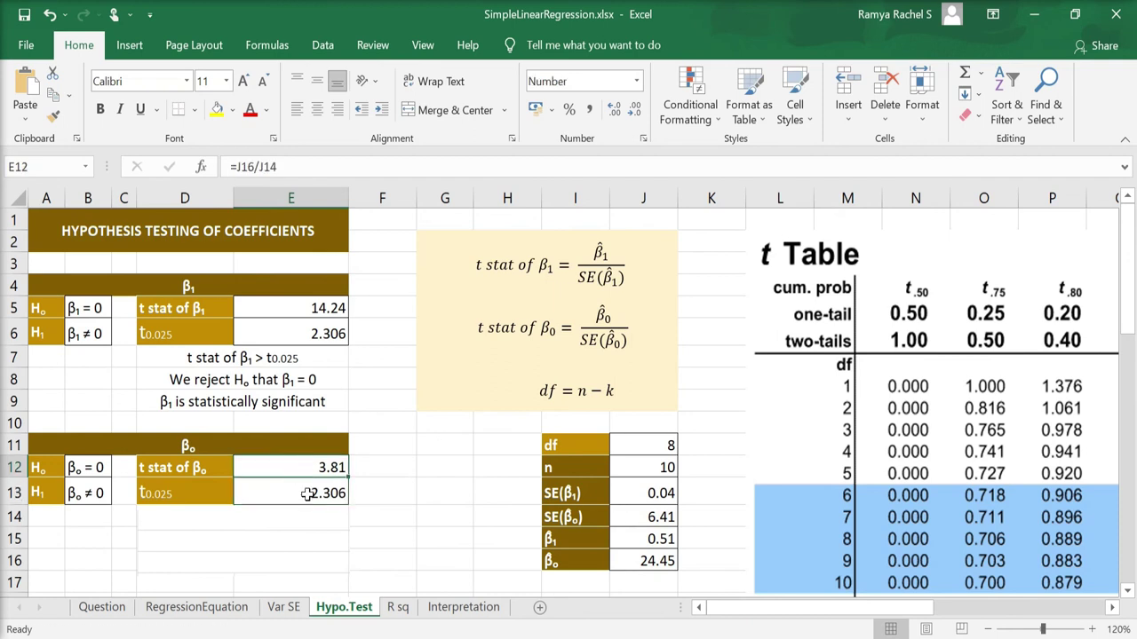
click(307, 493)
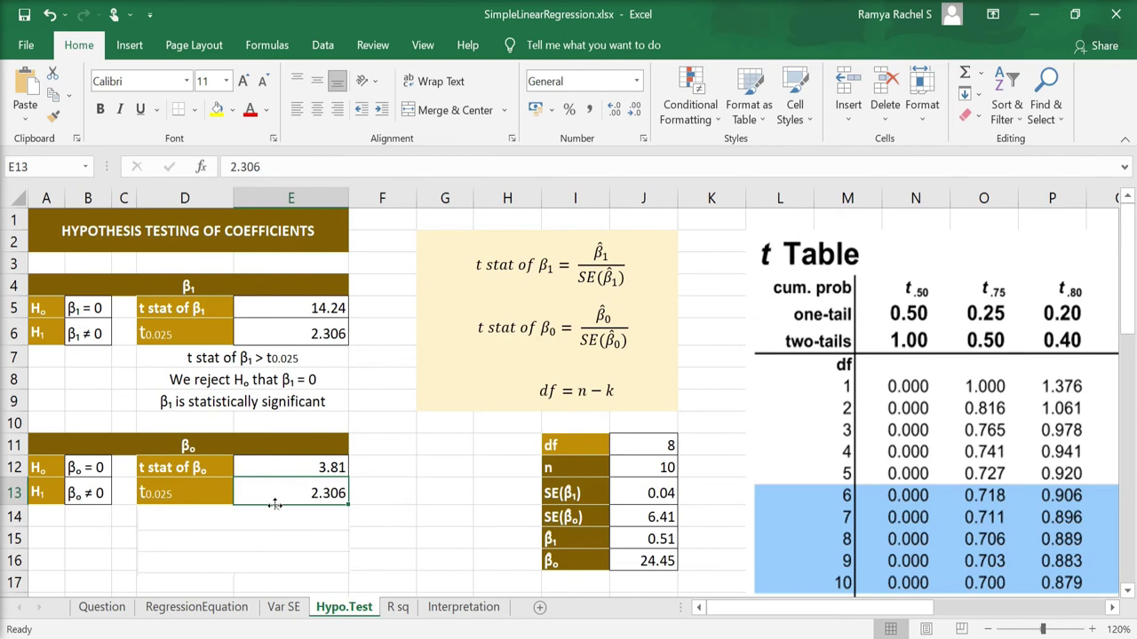
Review the β₀ rejection conclusion and switch to the R sq sheet
click(357, 516)
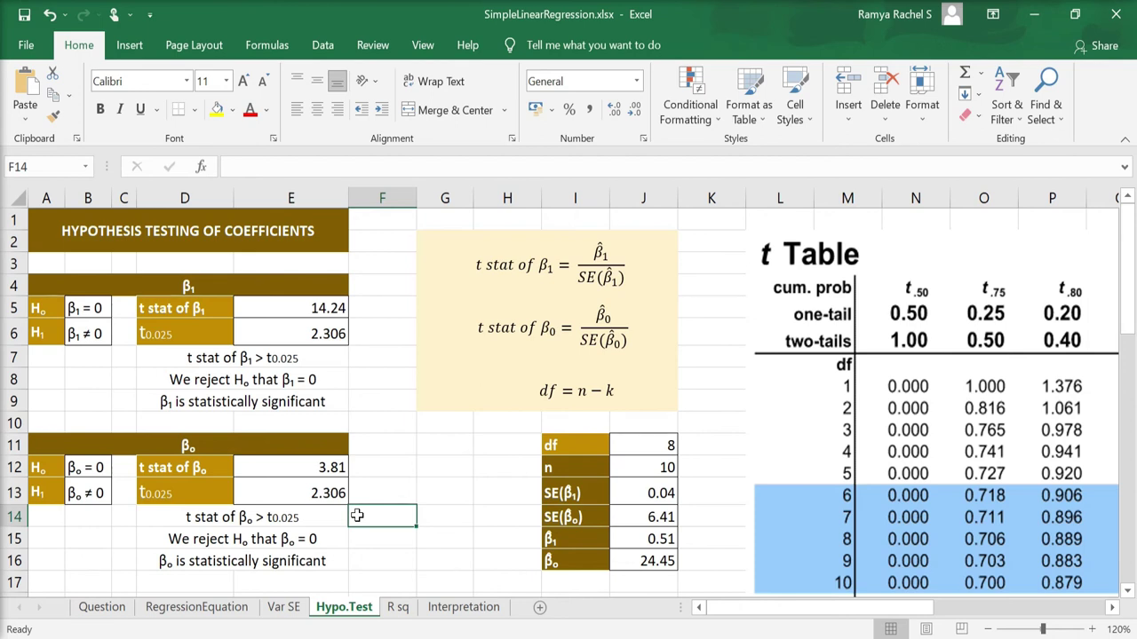
click(342, 562)
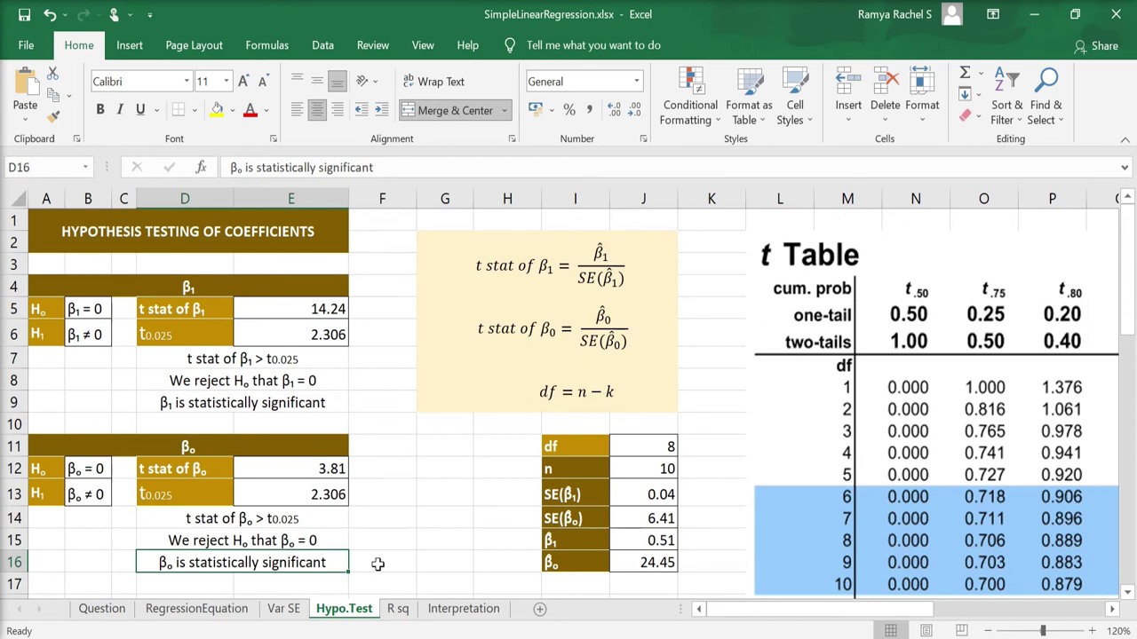
click(397, 610)
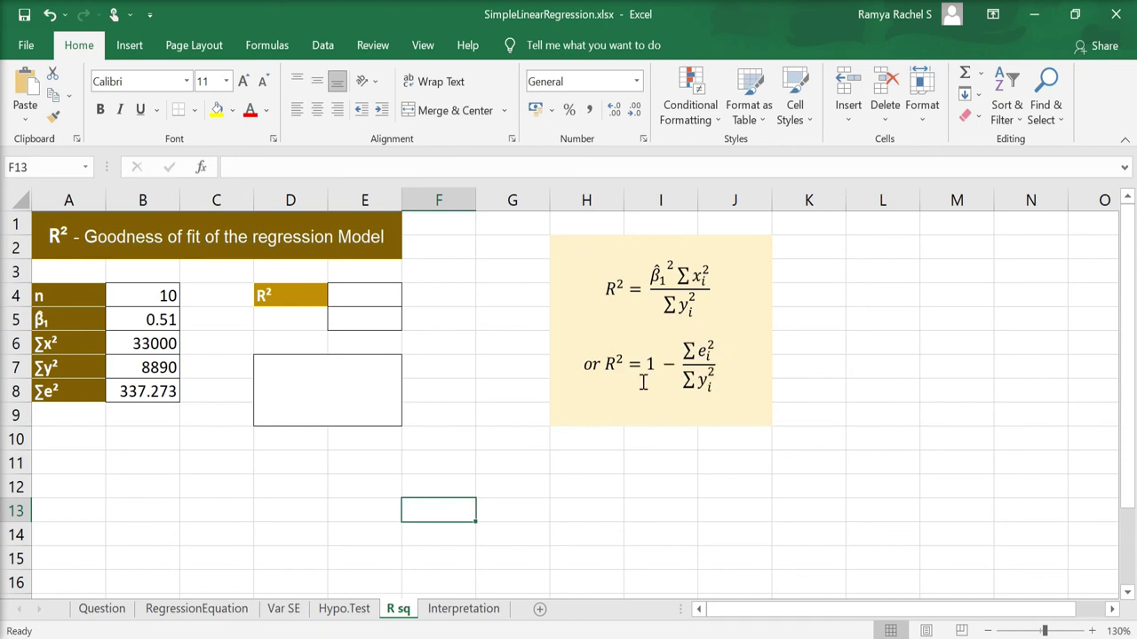
Review n, β₁, Σx², Σy² and Σe² in B4:B8 on the R sq sheet
click(360, 297)
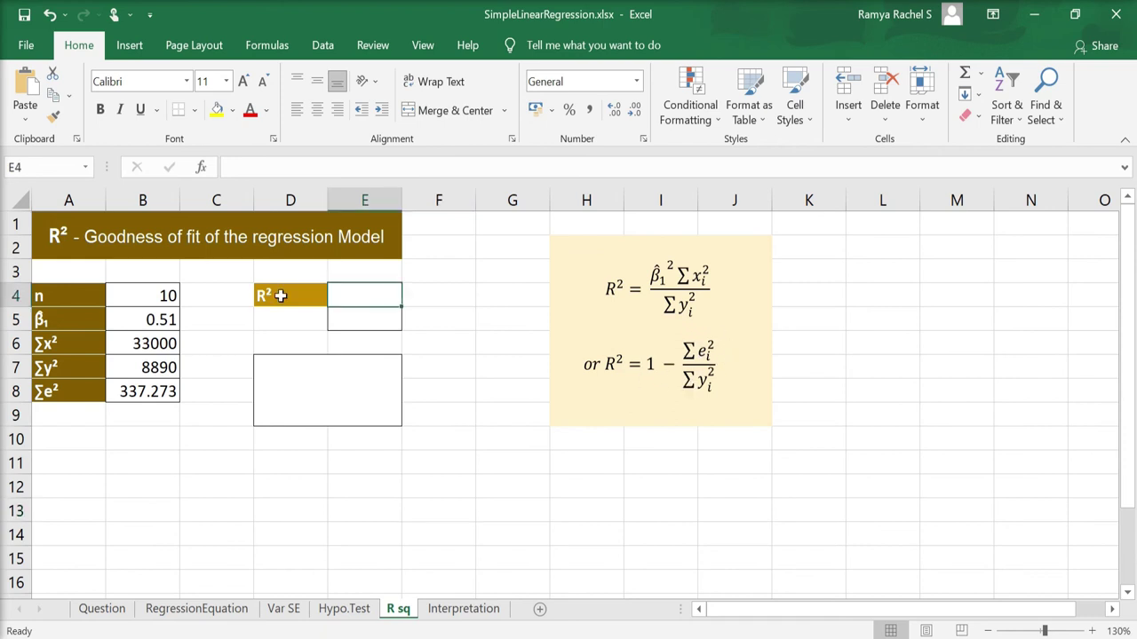
click(134, 297)
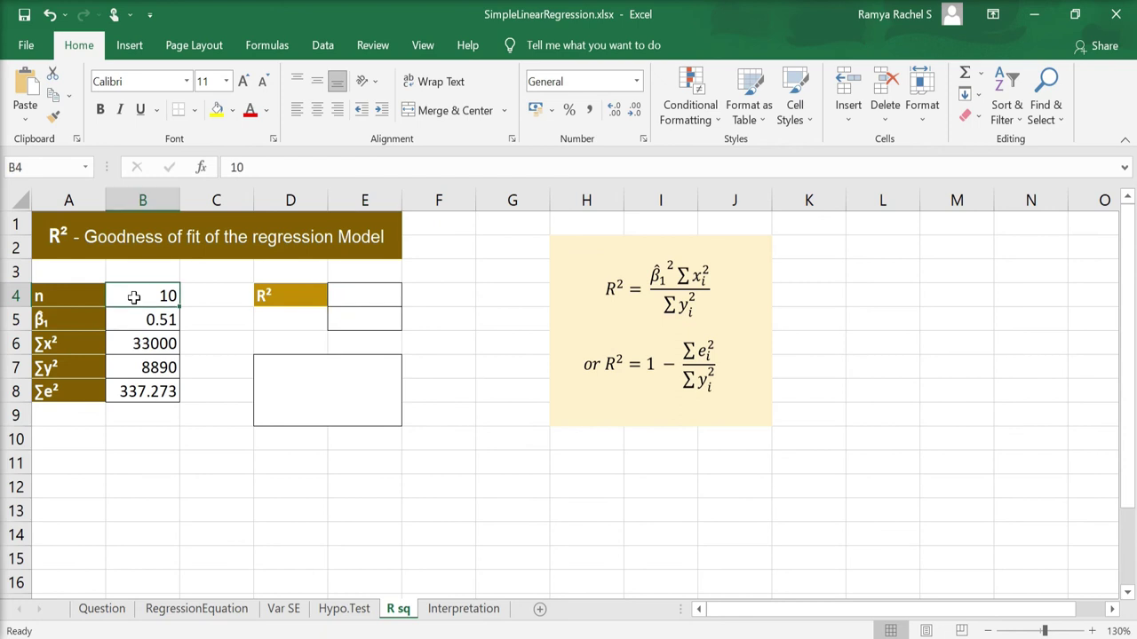
click(133, 320)
click(133, 344)
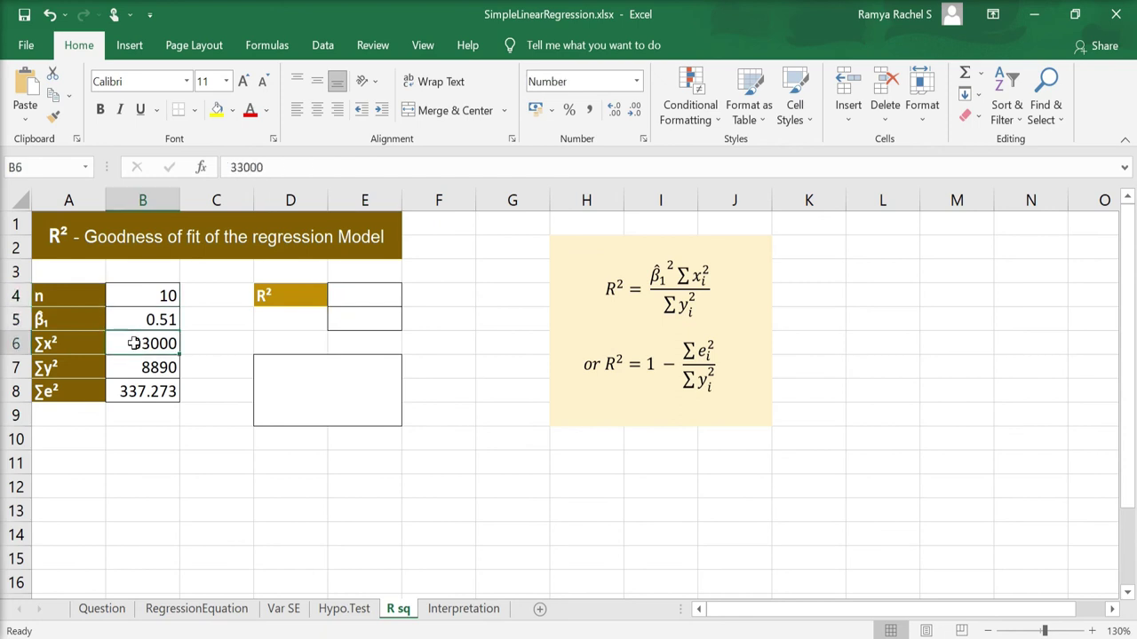
click(135, 368)
click(136, 391)
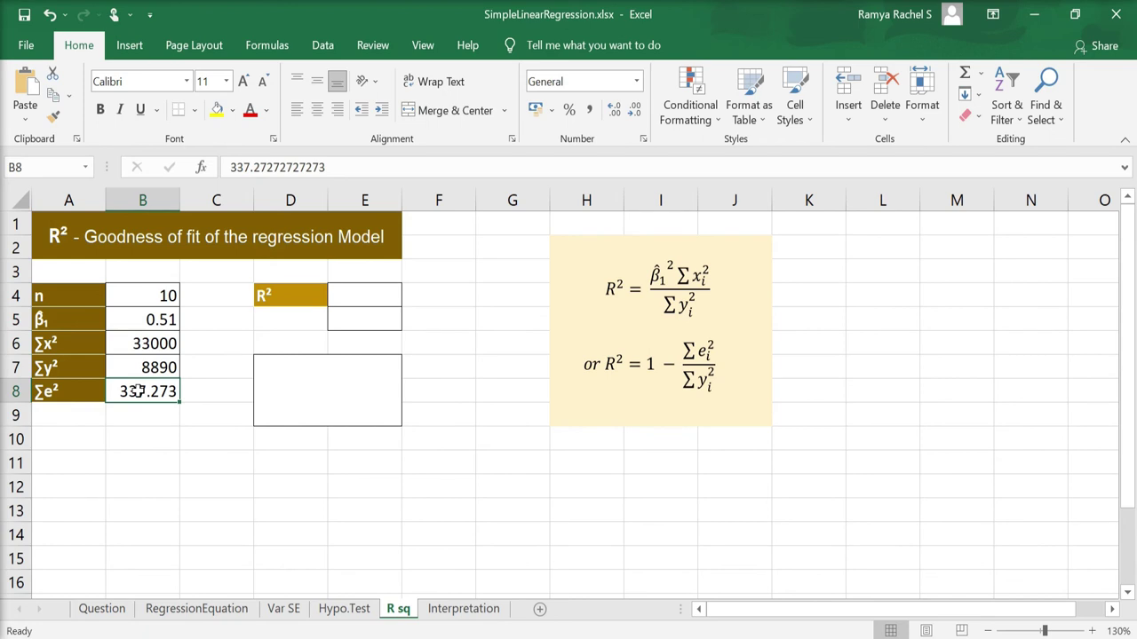
Enter =((B5*B5*B6)/B7) in E4, giving R² of 0.96206
click(370, 293)
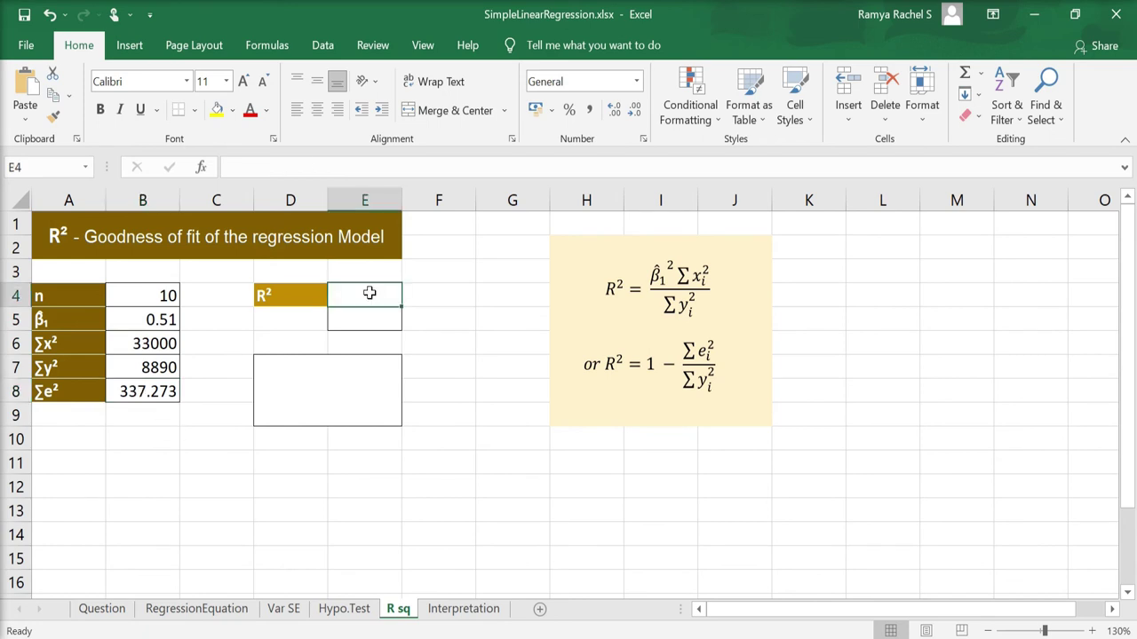
text(=()
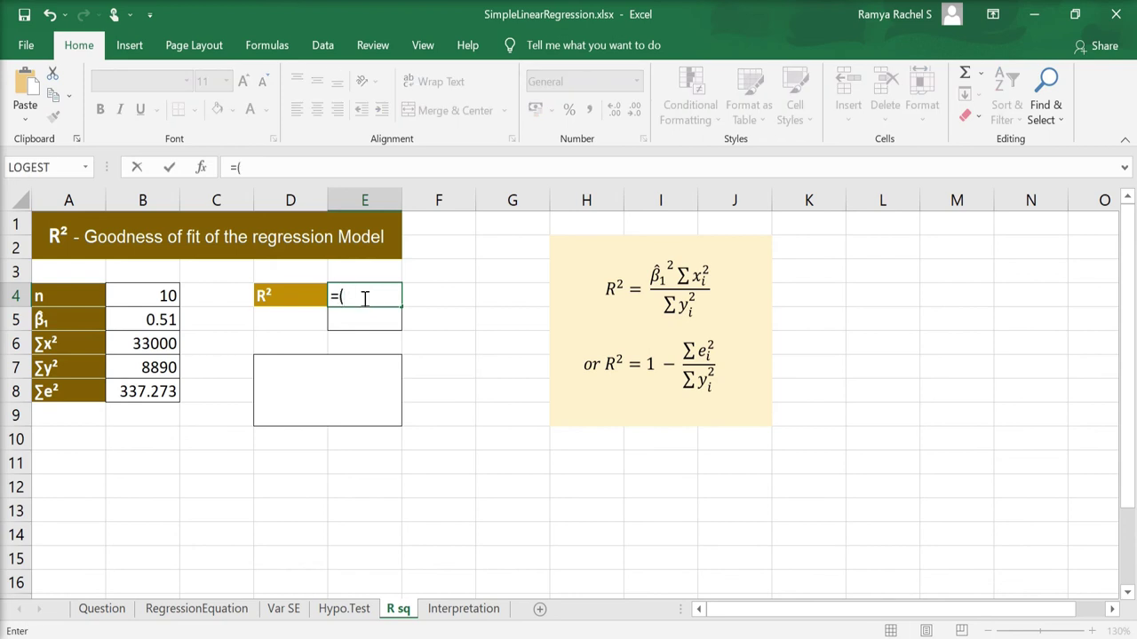
text(()
click(150, 320)
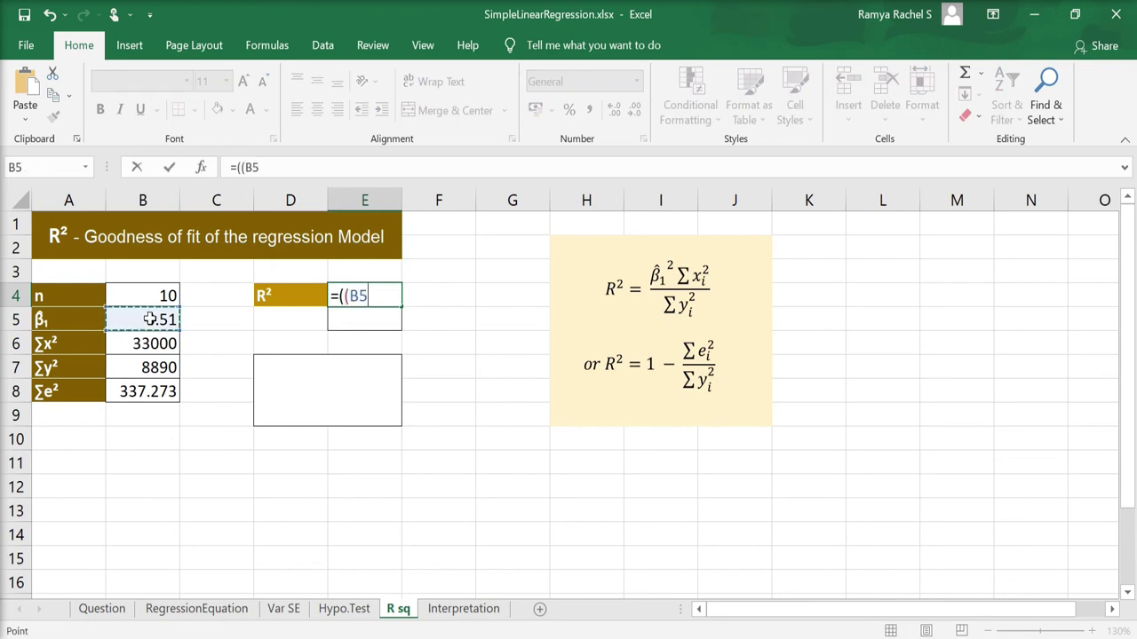
text(*)
click(143, 320)
text(*)
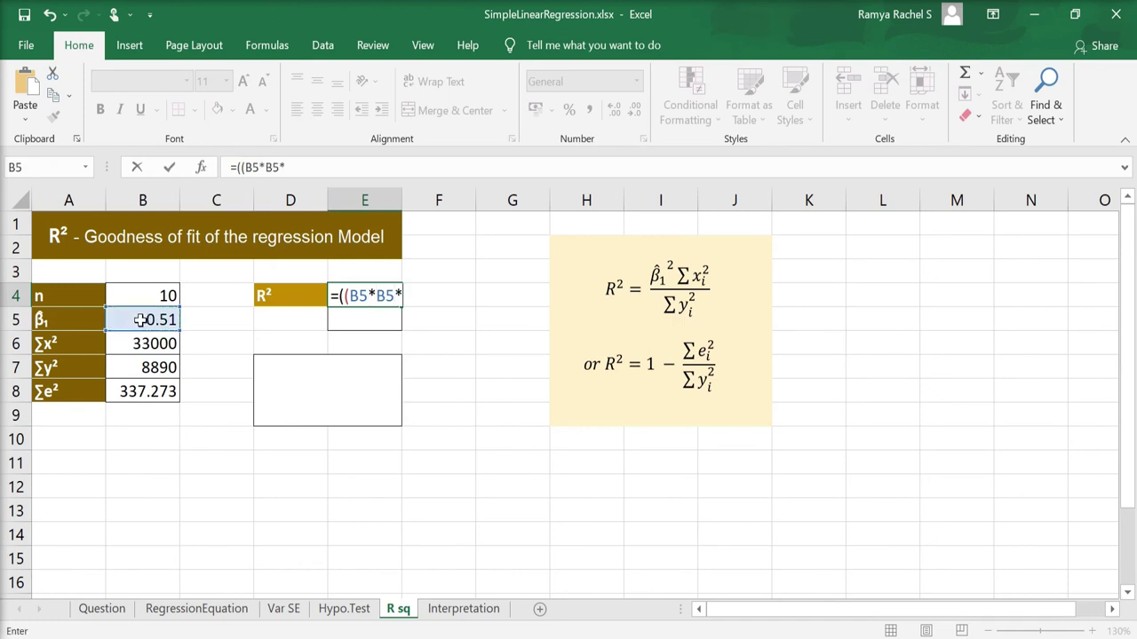
click(134, 343)
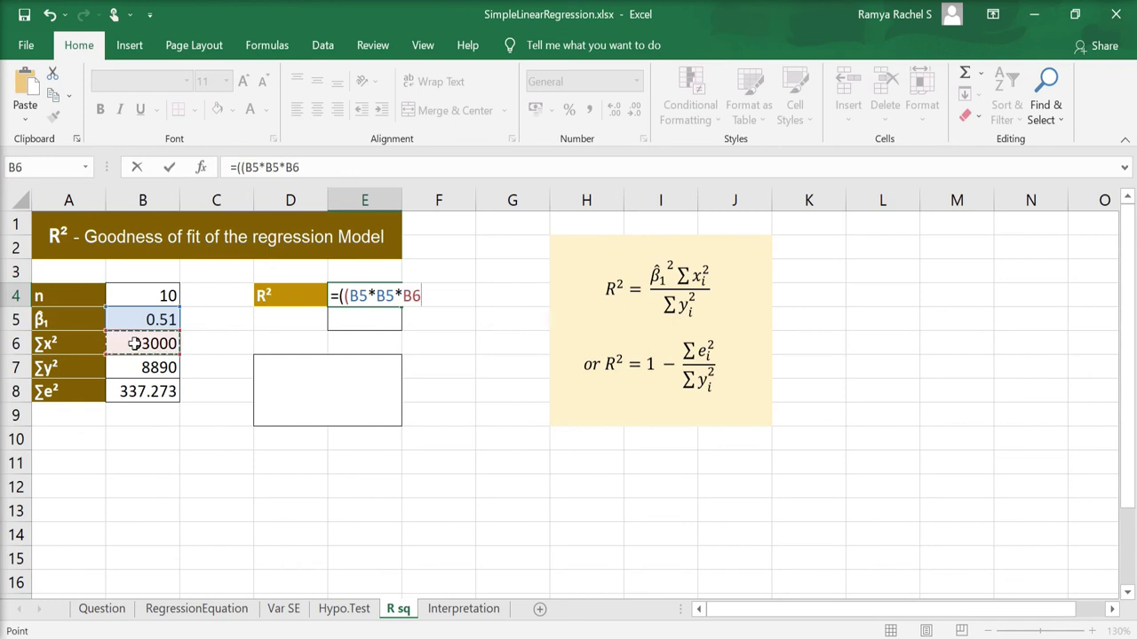
text()/)
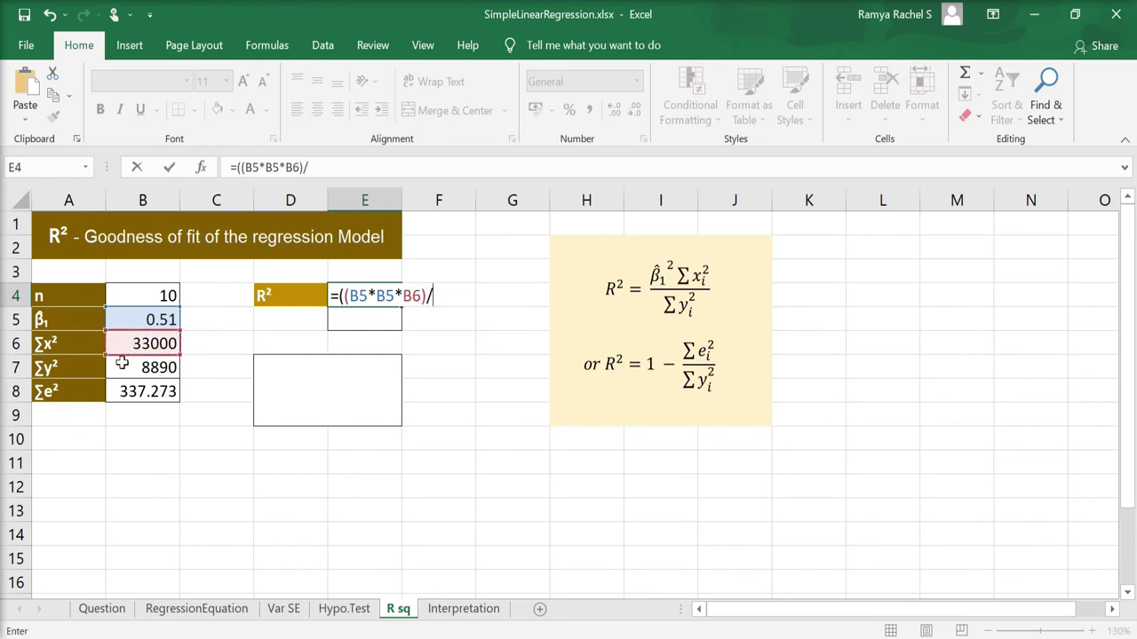
click(123, 367)
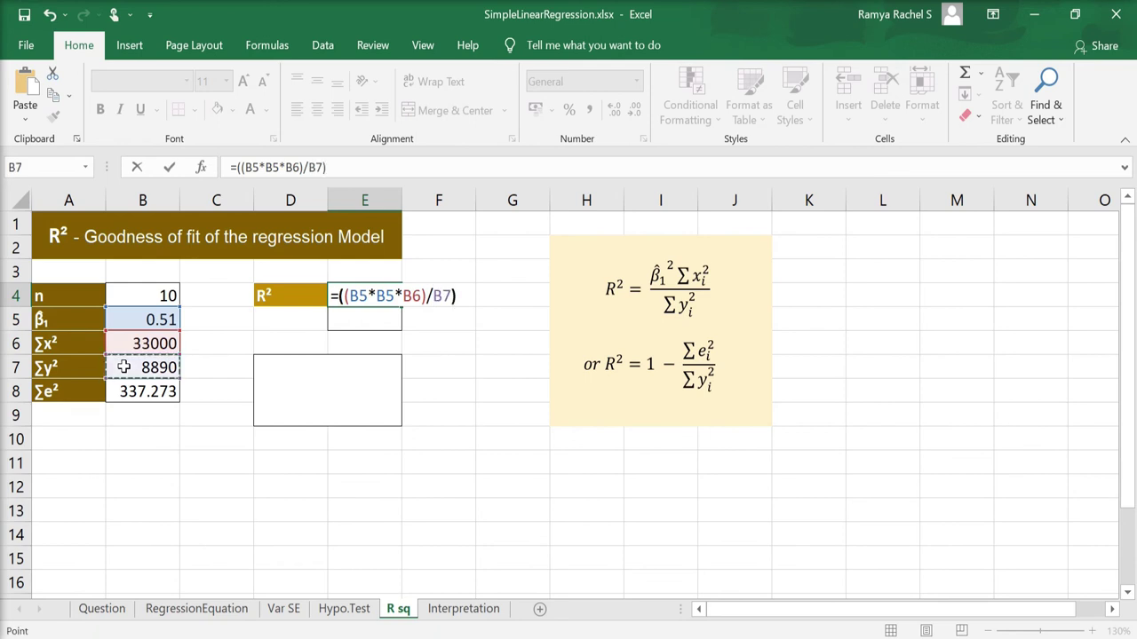
key(Return)
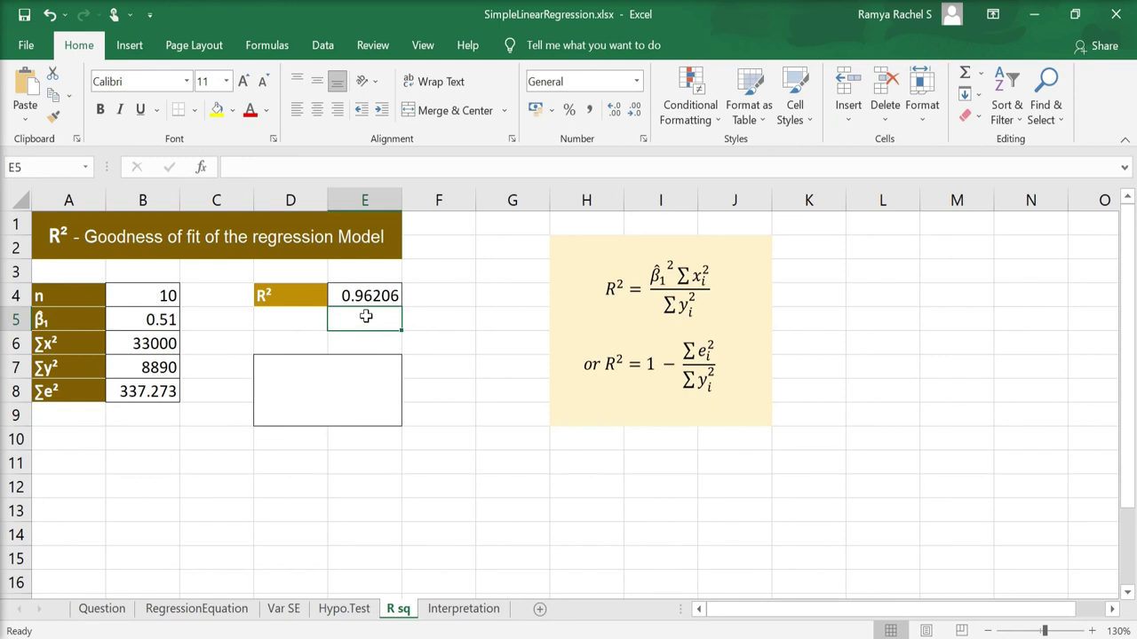
Enter =1-(B8/B7) in E5, confirming R² of 0.96206 from Σe² and Σy²
text(=1-)
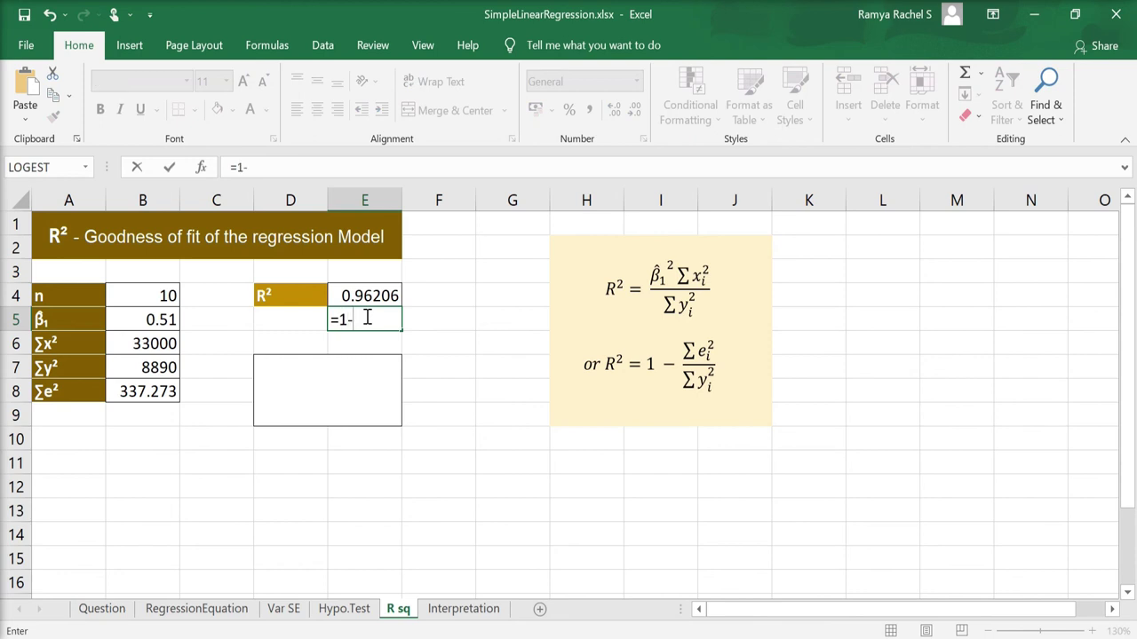
text(()
click(131, 393)
text(/)
click(133, 367)
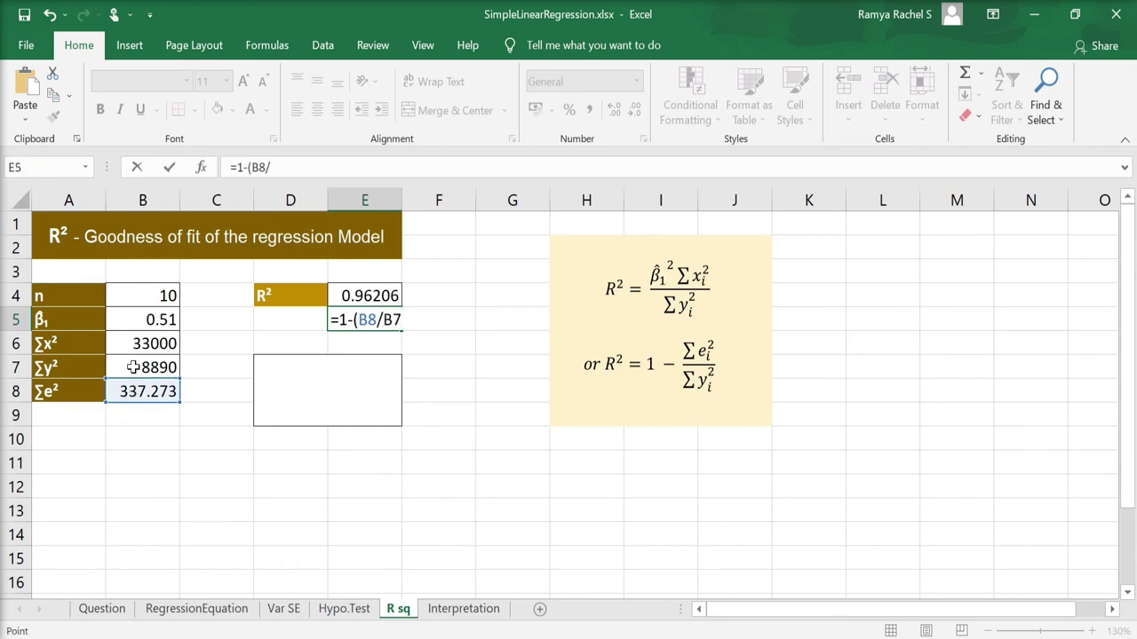
text())
key(Return)
text(96.2% of the variations in Y are explained by X)
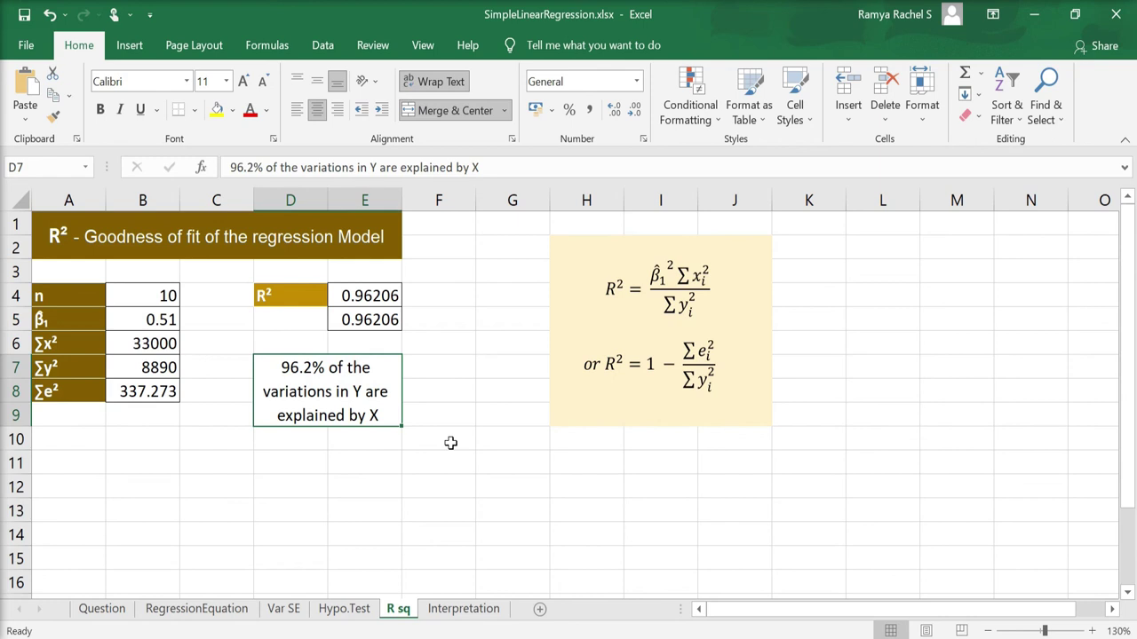
Switch to the Interpretation sheet and review the equation Ŷ = 24.45 + 0.51X and the first sentence
click(463, 609)
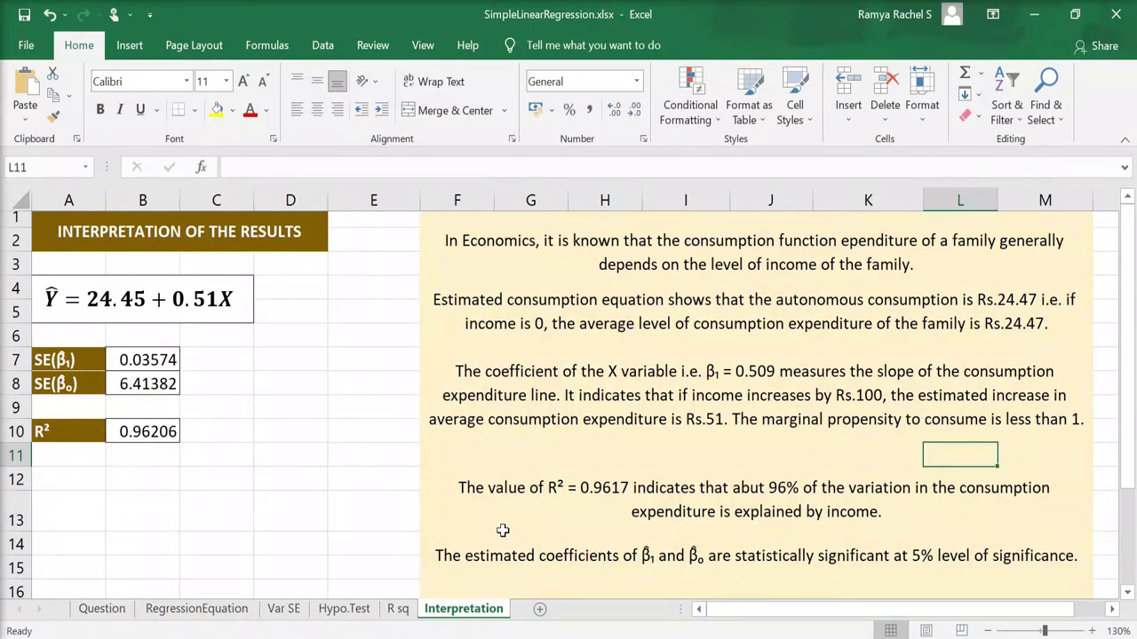
click(247, 312)
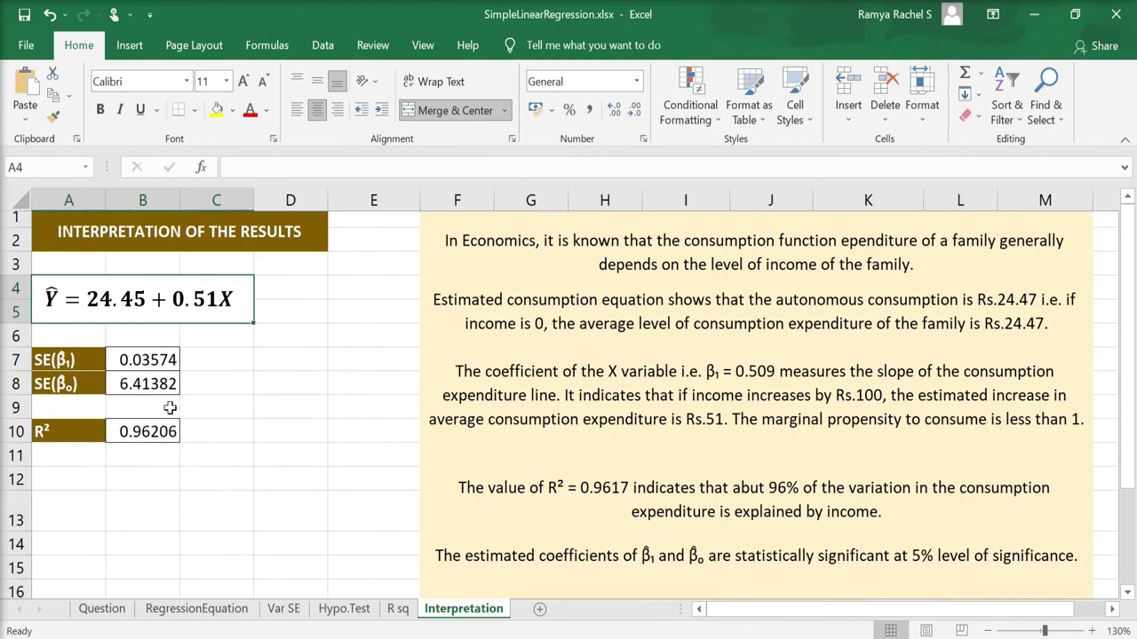
click(430, 266)
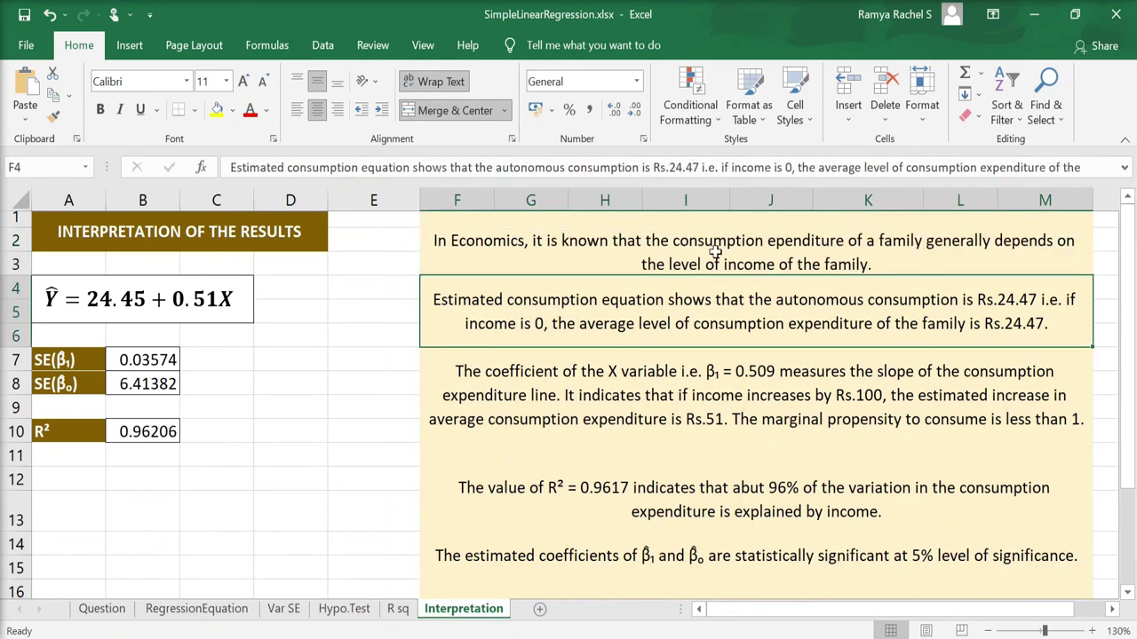
Remove 'function' from the first sentence and review the autonomous consumption, slope and significance sentences
click(718, 251)
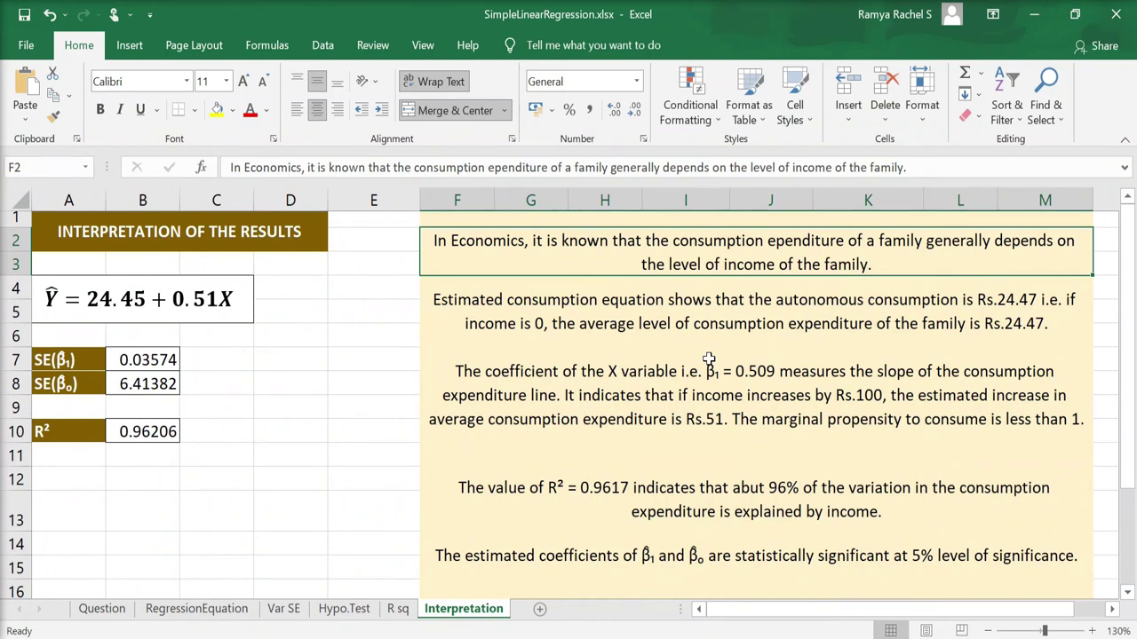
click(702, 317)
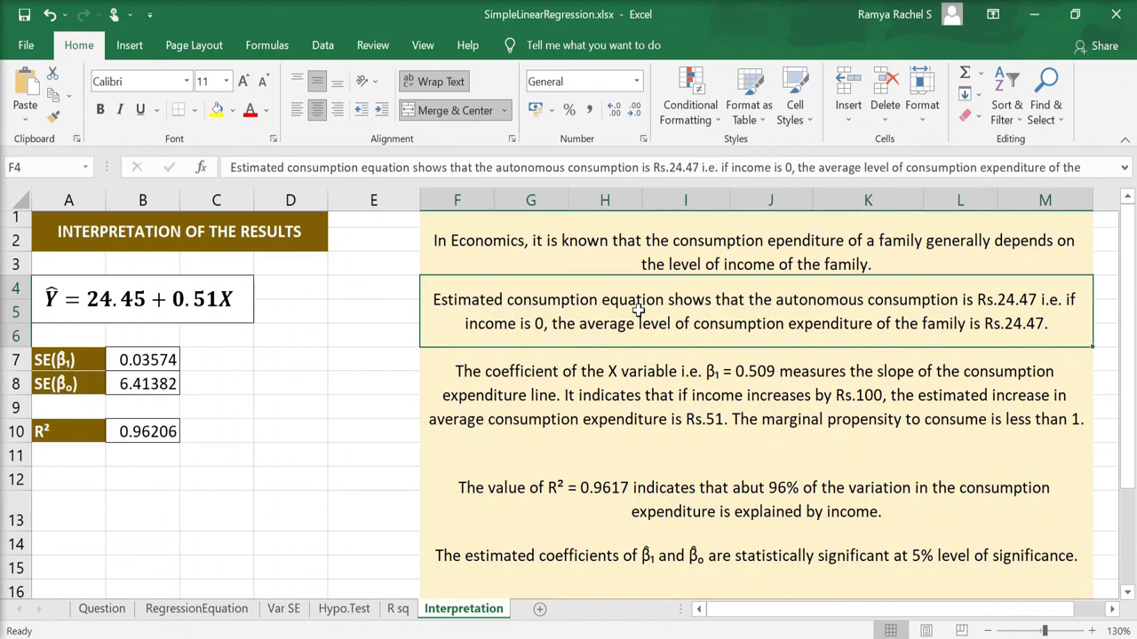
click(655, 431)
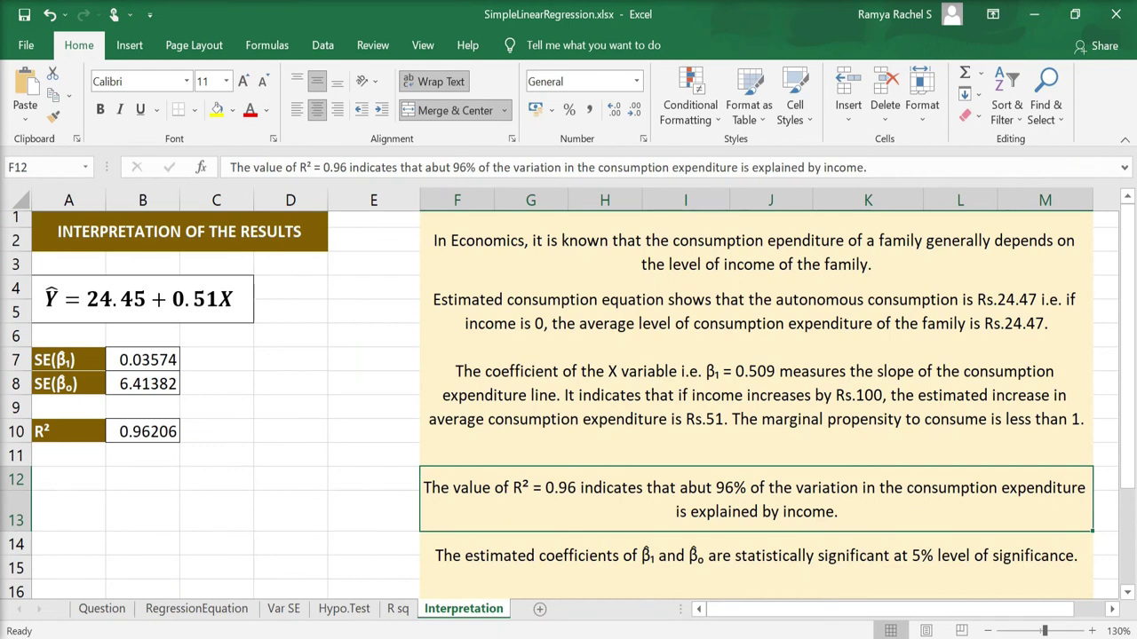
click(592, 552)
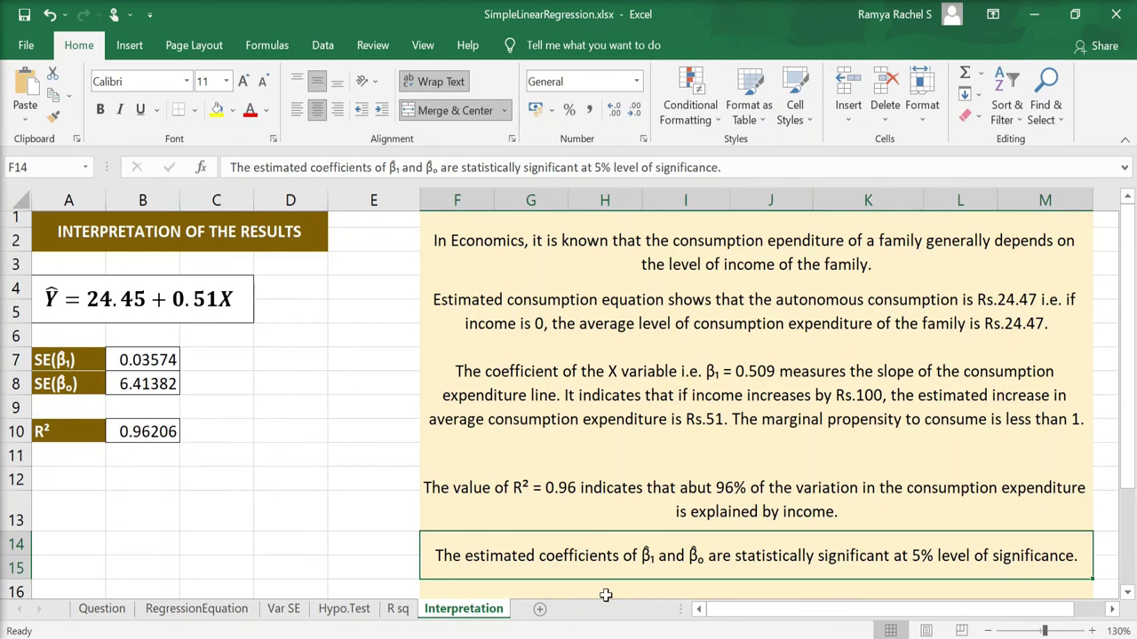